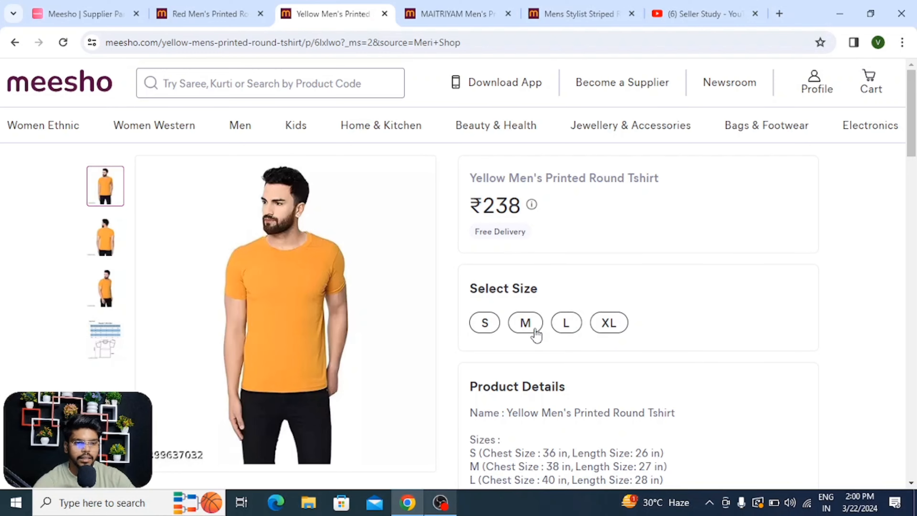
Step: Examine the yellow printed round T-shirt listing and the MAITRIYAM multicolor T-shirt listing down to the similar products section
scroll(914, 157, "down", 1)
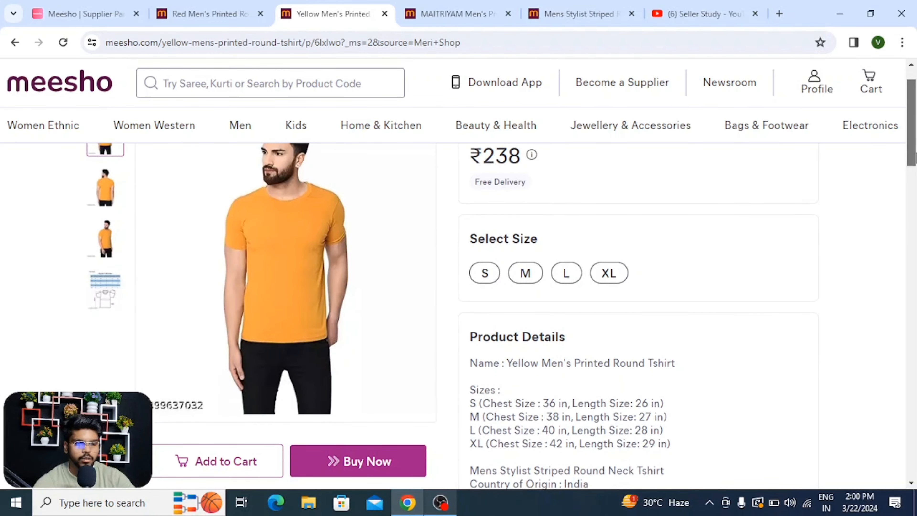
scroll(915, 158, "down", 1)
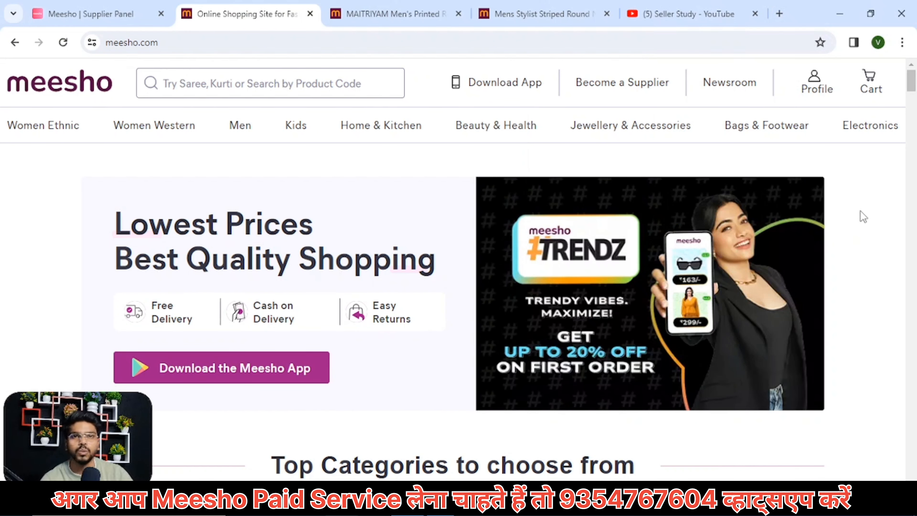
left_click(419, 14)
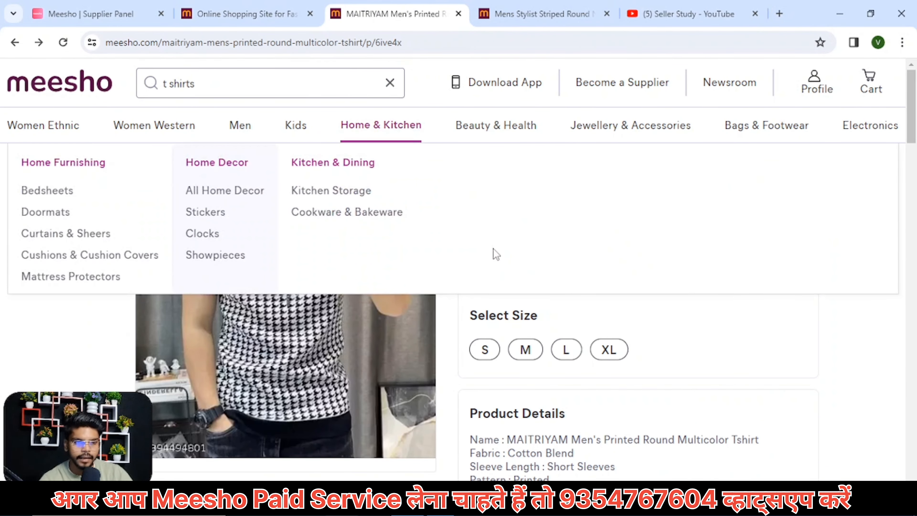
scroll(521, 300, "down", 3)
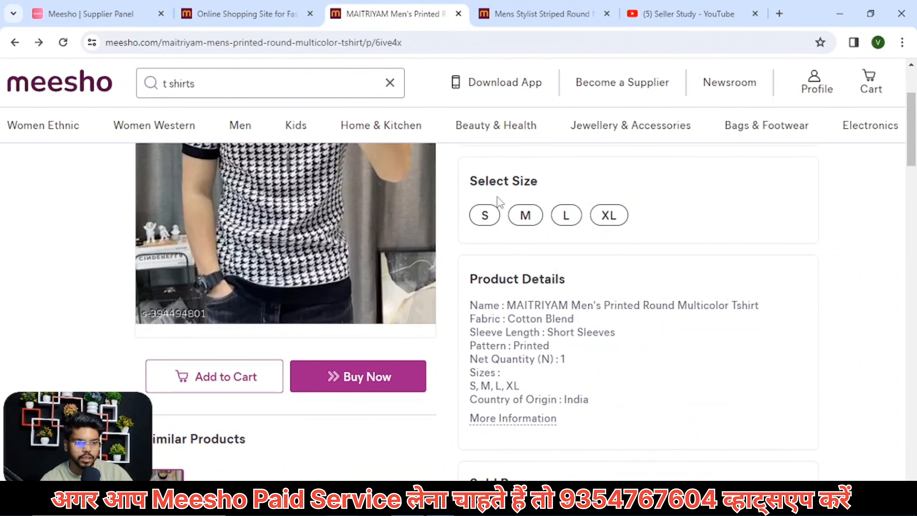
scroll(489, 245, "down", 2)
scroll(533, 279, "down", 2)
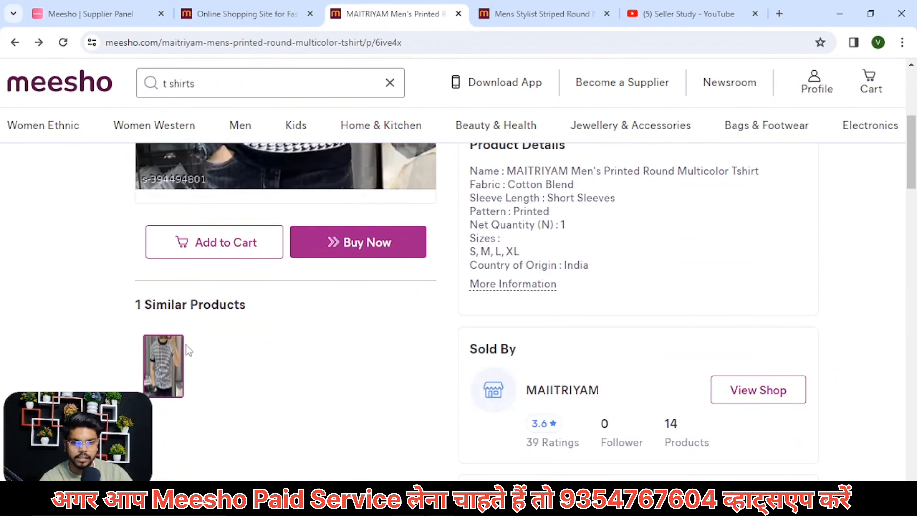
scroll(253, 352, "up", 4)
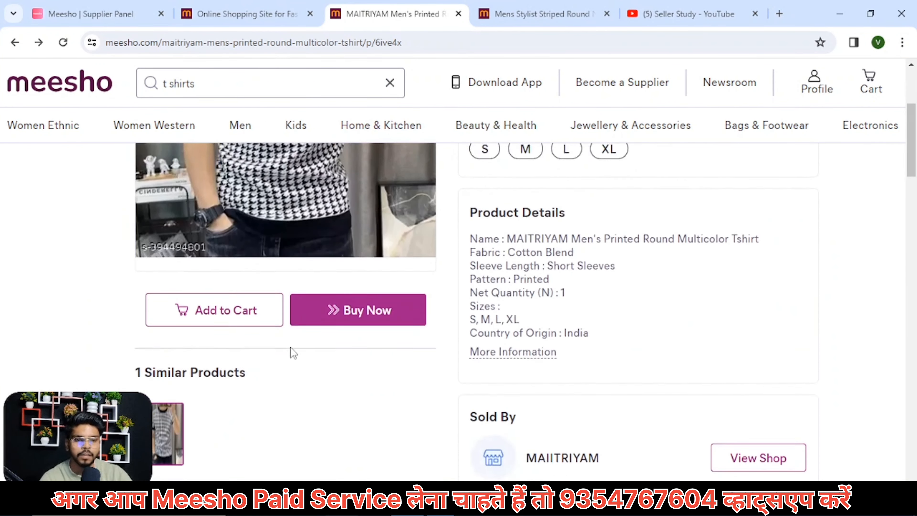
Step: Examine the Mens Stylist Striped Round Neck Tshirt listing, including its sizes, product details and similar products
left_click(488, 5)
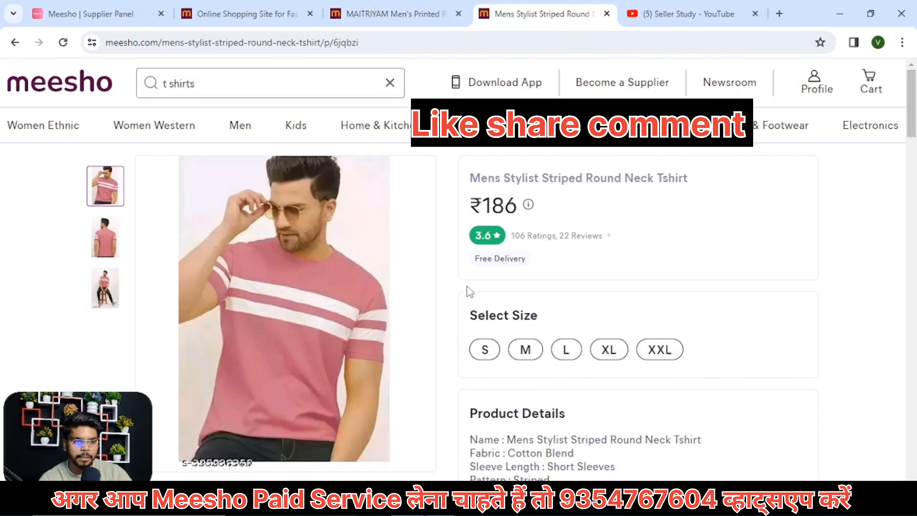
scroll(469, 289, "down", 7)
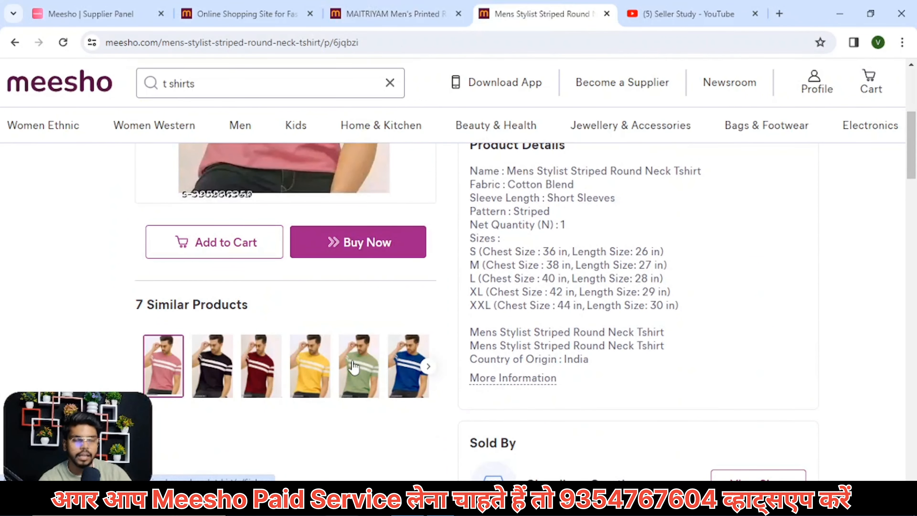
scroll(422, 347, "up", 5)
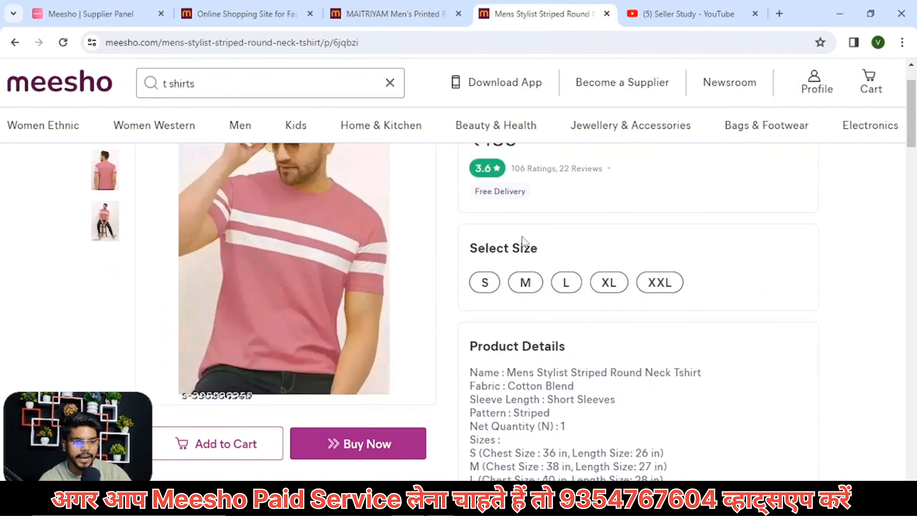
scroll(547, 289, "down", 3)
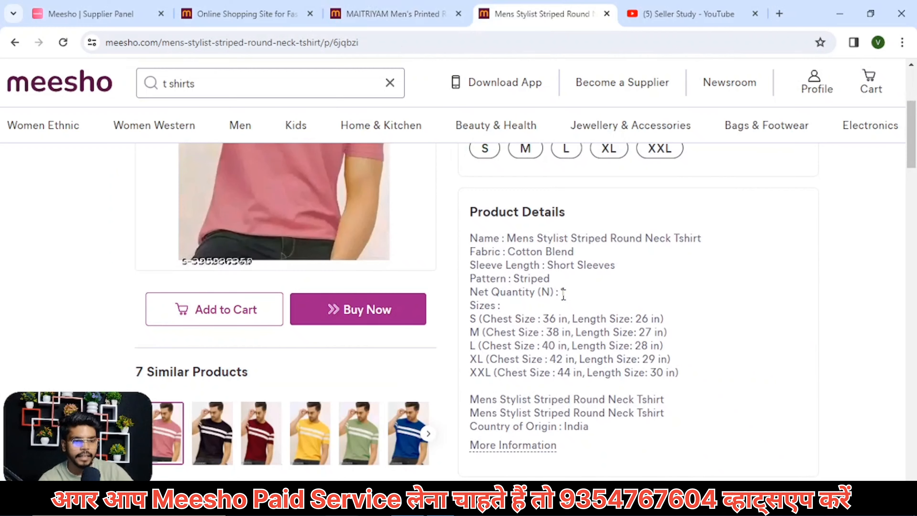
scroll(563, 294, "up", 5)
Step: Compare the MAITRIYAM T-shirt listing with the striped round neck T-shirt listing, checking similar product variants and seller details
left_click(393, 13)
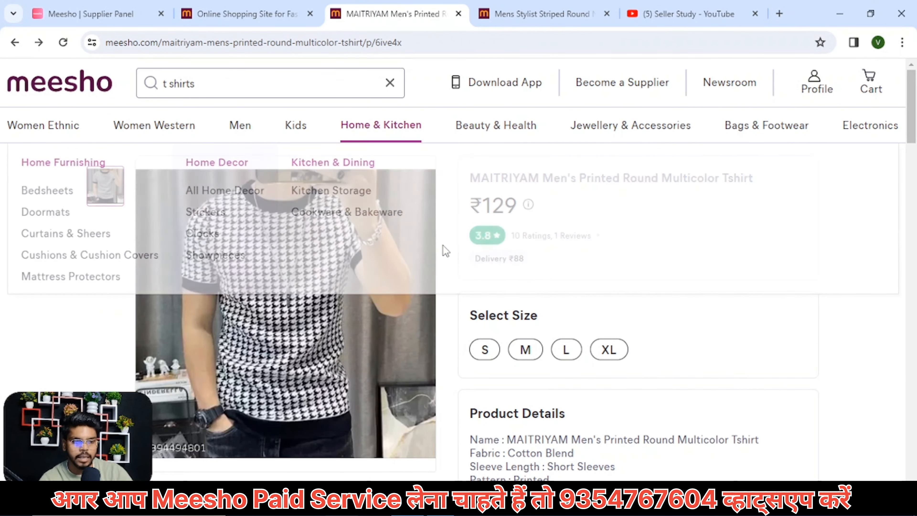
scroll(405, 330, "down", 5)
scroll(404, 336, "up", 5)
left_click(534, 13)
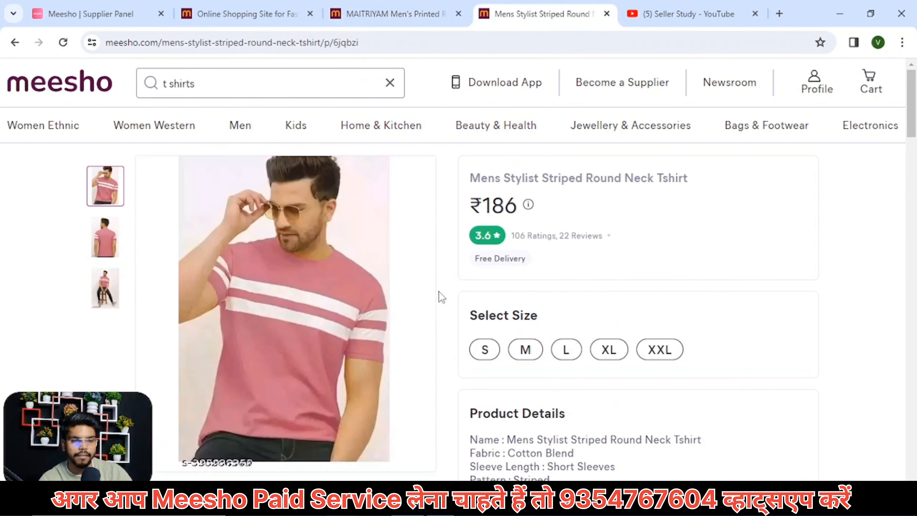
scroll(398, 326, "down", 8)
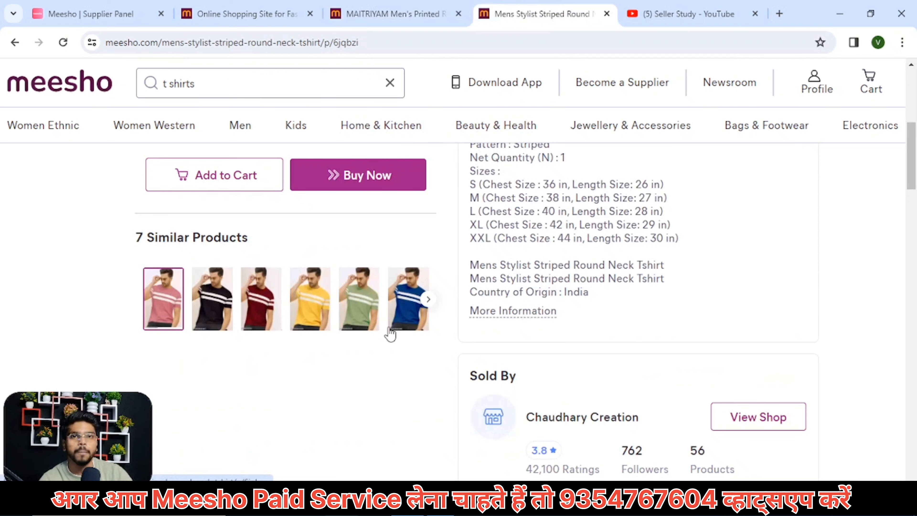
scroll(390, 334, "up", 2)
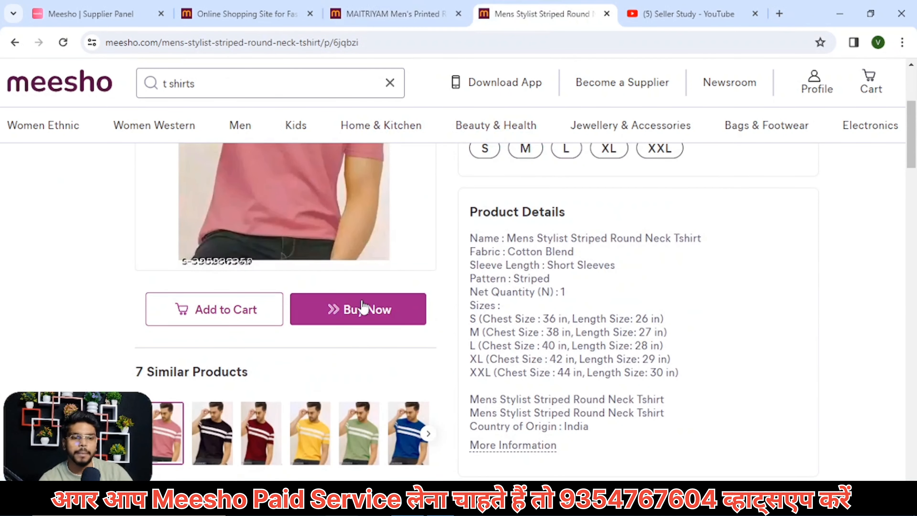
scroll(521, 306, "down", 4)
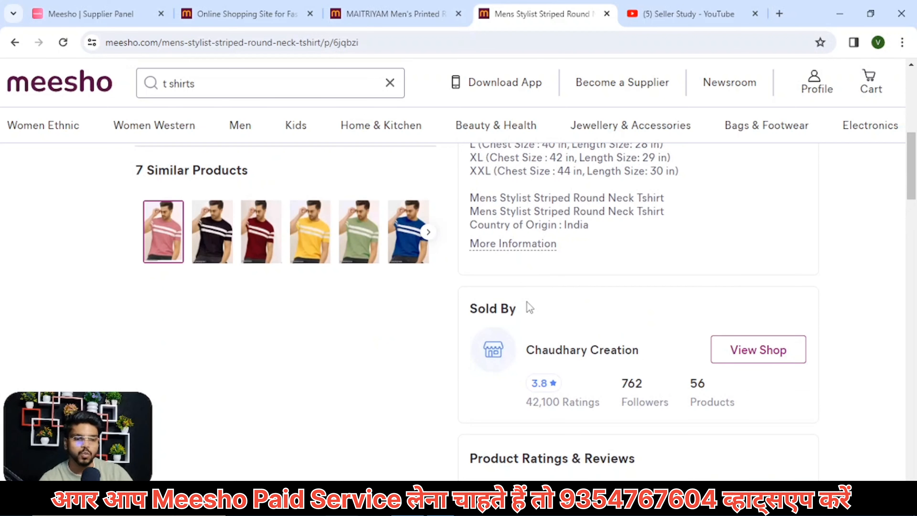
scroll(529, 307, "up", 7)
Step: Switch to YouTube and look through the Seller Study channel's latest videos
left_click(686, 13)
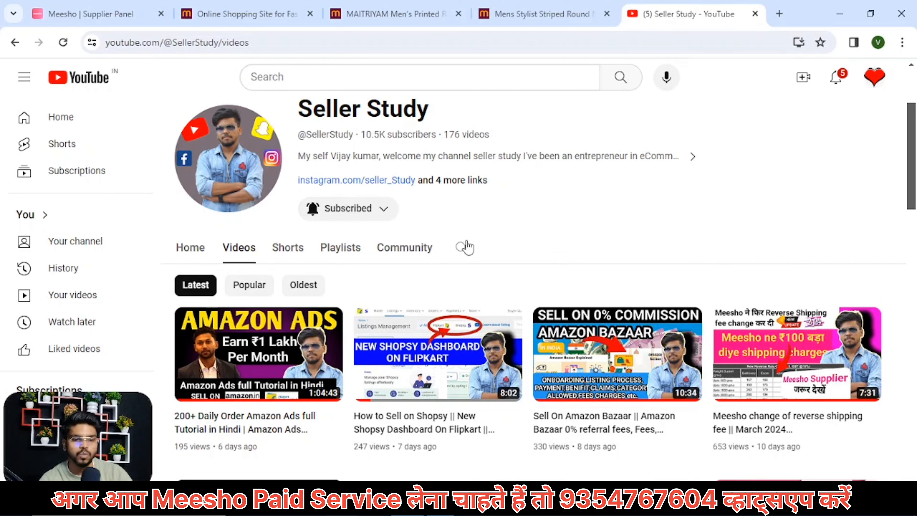
scroll(466, 246, "down", 6)
scroll(471, 259, "down", 15)
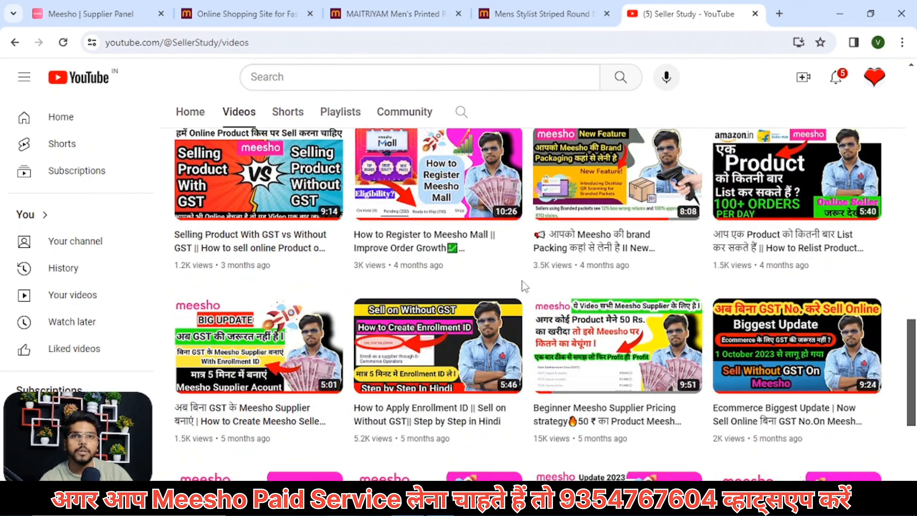
scroll(524, 288, "up", 20)
scroll(522, 288, "up", 1)
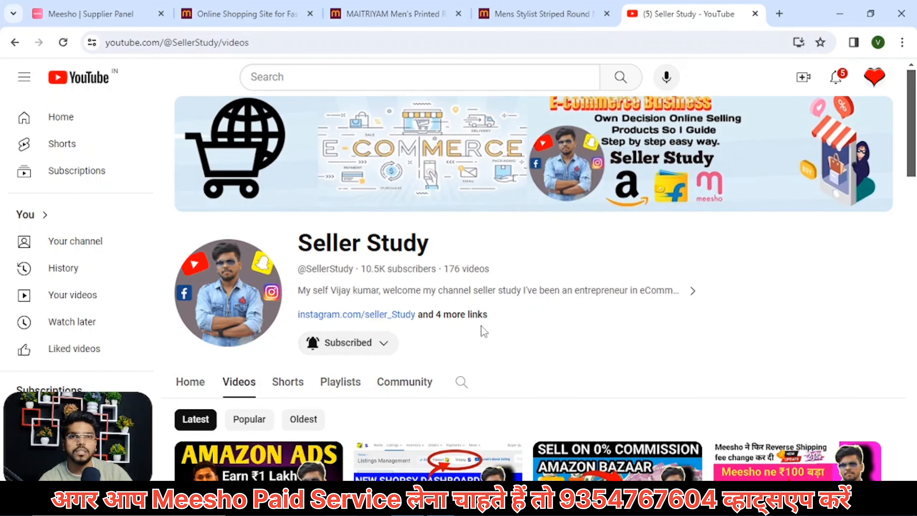
Step: Switch to the Meesho Supplier Panel and start adding a single catalog
left_click(392, 13)
left_click(288, 5)
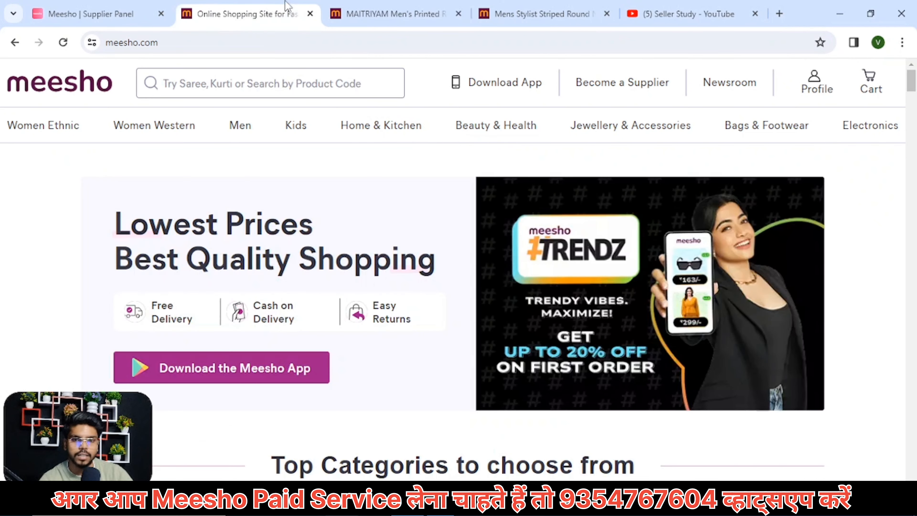
left_click(94, 14)
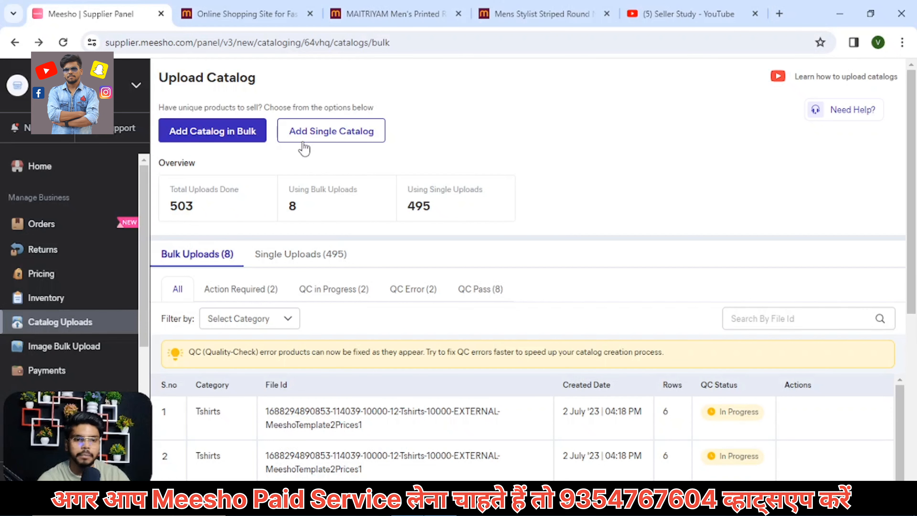
left_click(335, 144)
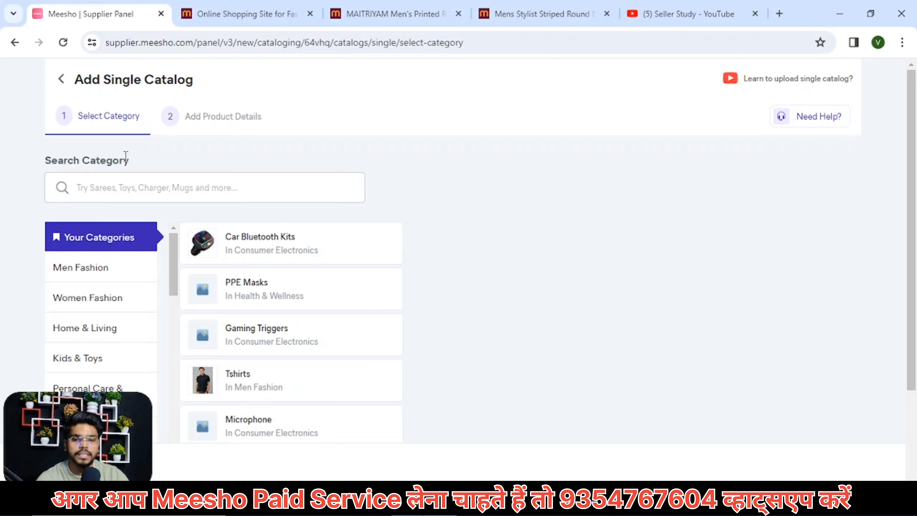
Step: Choose the catalog category Men Fashion / Western Wear / Top Wear / Tshirts
left_click(75, 267)
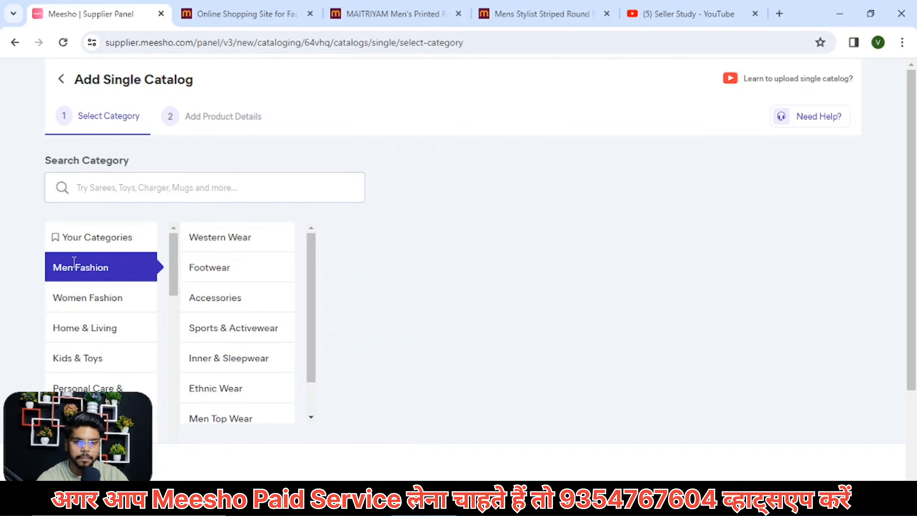
left_click(207, 248)
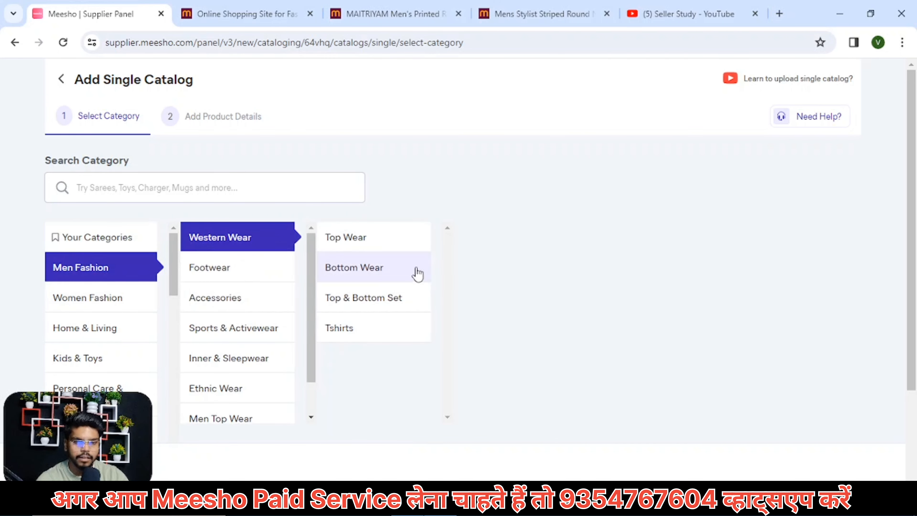
left_click(345, 247)
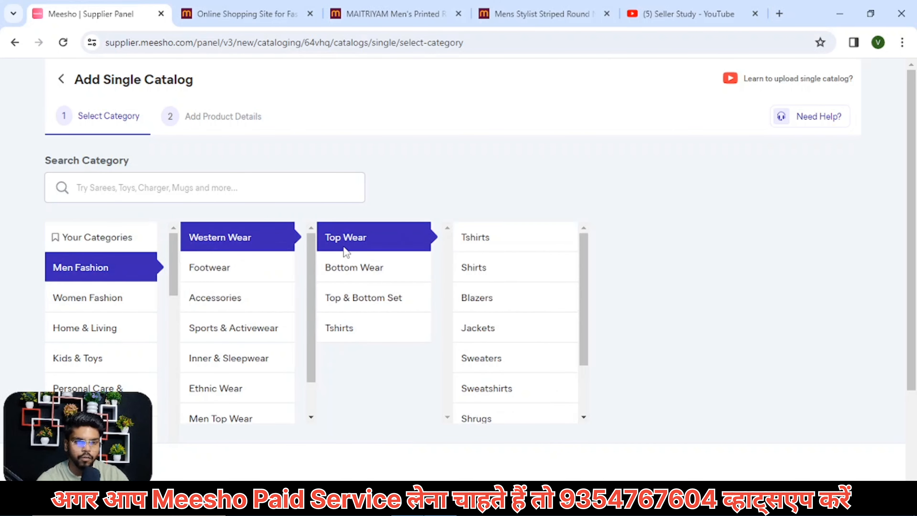
left_click(486, 244)
Step: Add the image Men Tshirts -yellow-05 as the product's front image and continue to the product details
scroll(797, 235, "down", 2)
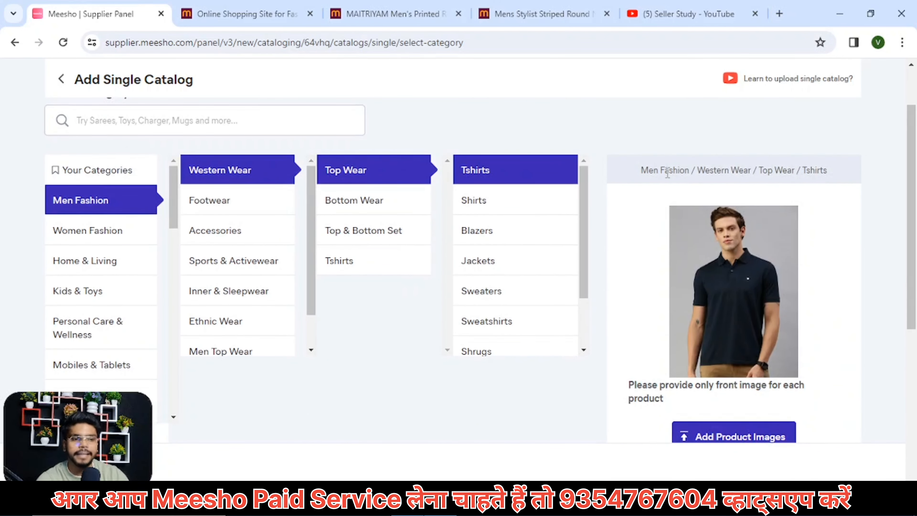
scroll(851, 192, "down", 4)
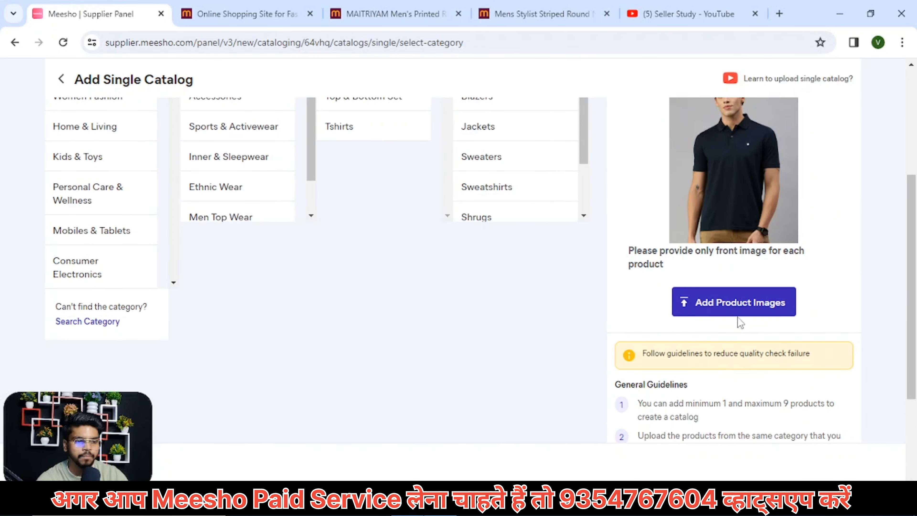
left_click(719, 308)
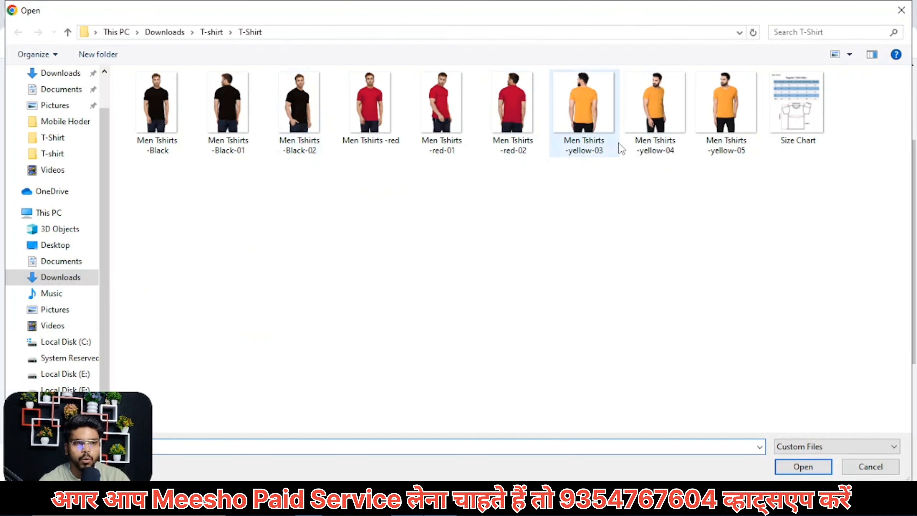
left_click(730, 107)
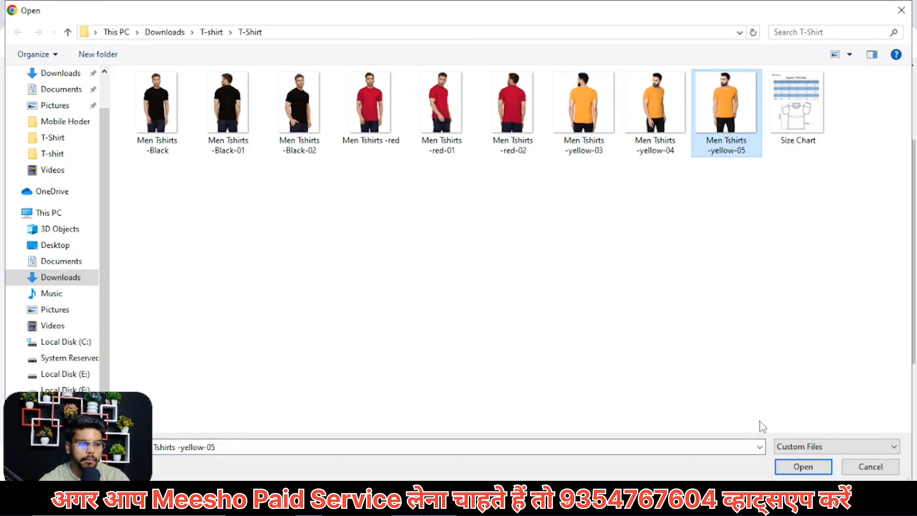
left_click(803, 467)
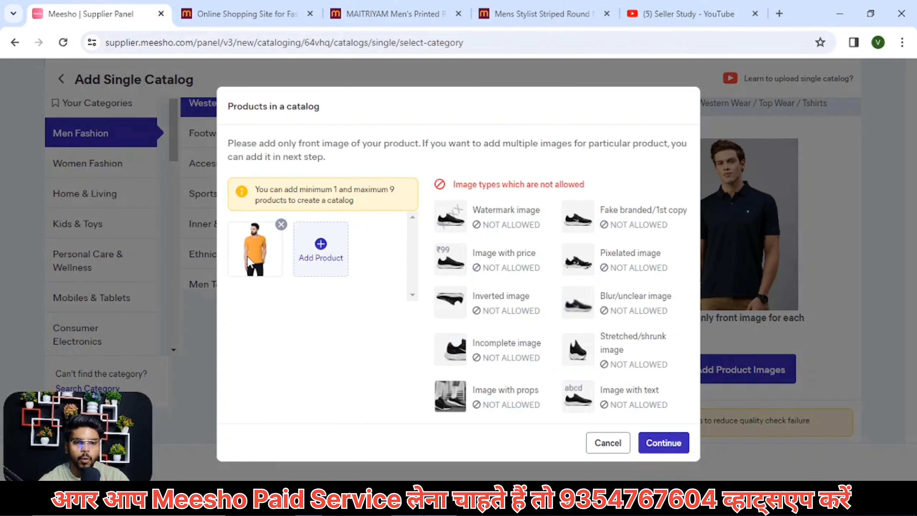
left_click(664, 442)
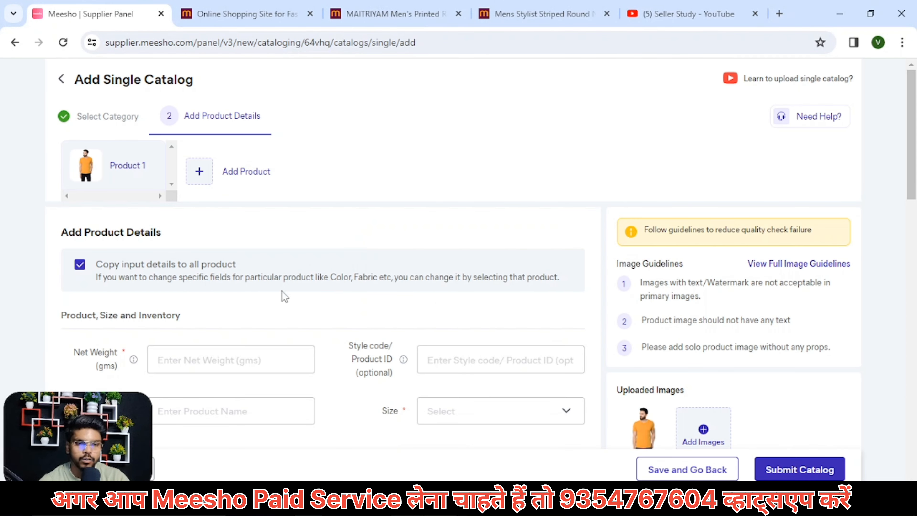
Step: Review the product form's net weight, style code, product name and size fields along with the prefilled product details
scroll(316, 312, "down", 3)
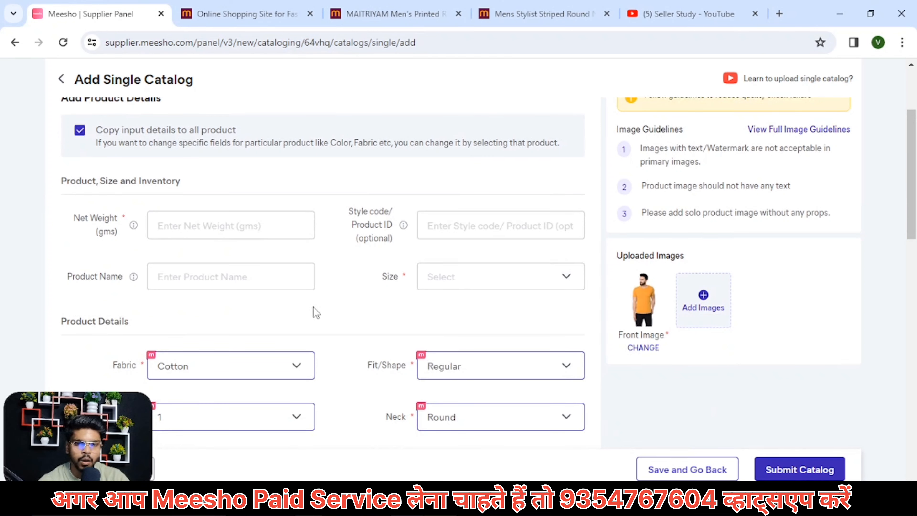
left_click_drag(79, 219, 121, 235)
left_click(379, 242)
left_click_drag(349, 215, 383, 239)
scroll(313, 262, "down", 4)
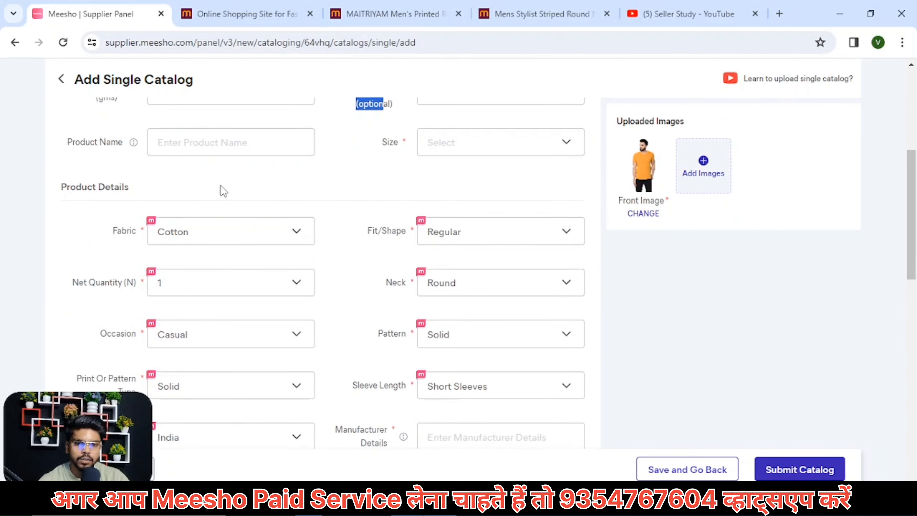
left_click_drag(73, 142, 105, 142)
left_click_drag(388, 142, 382, 142)
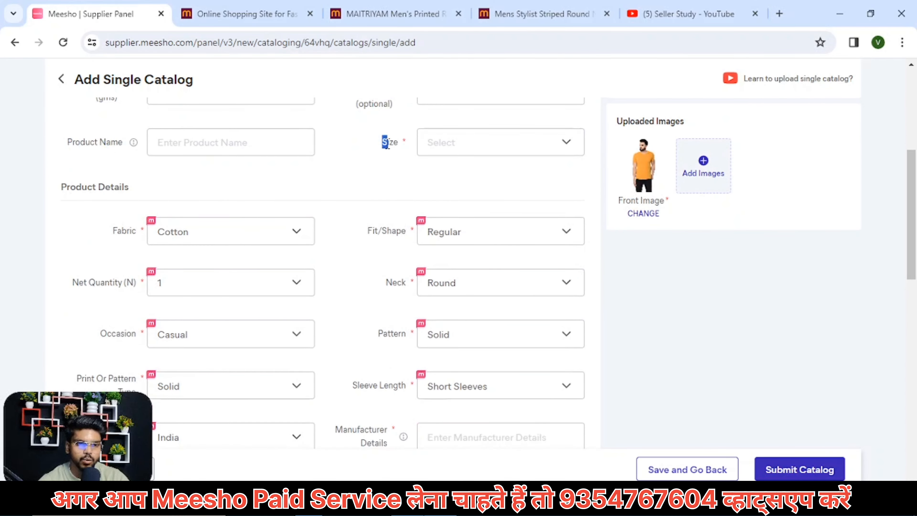
Step: Set the product's net weight to 80 gms
scroll(388, 188, "up", 5)
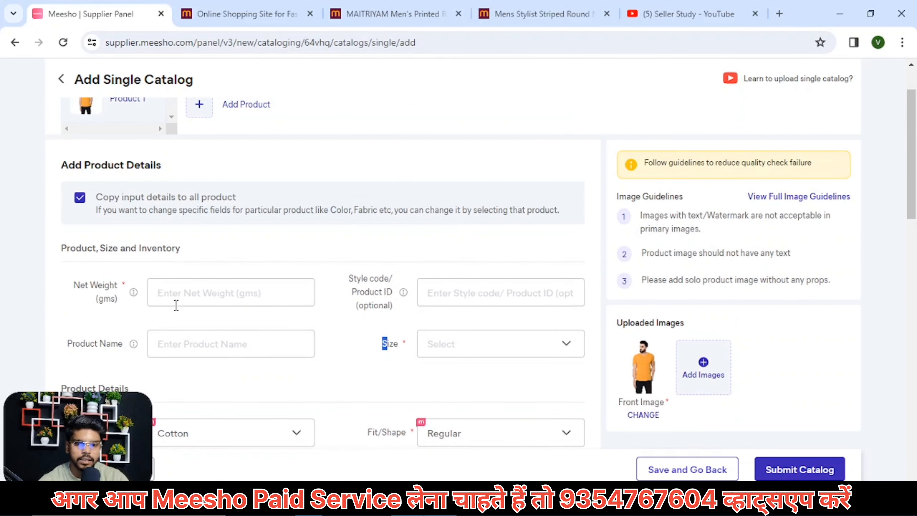
left_click(188, 291)
type("80")
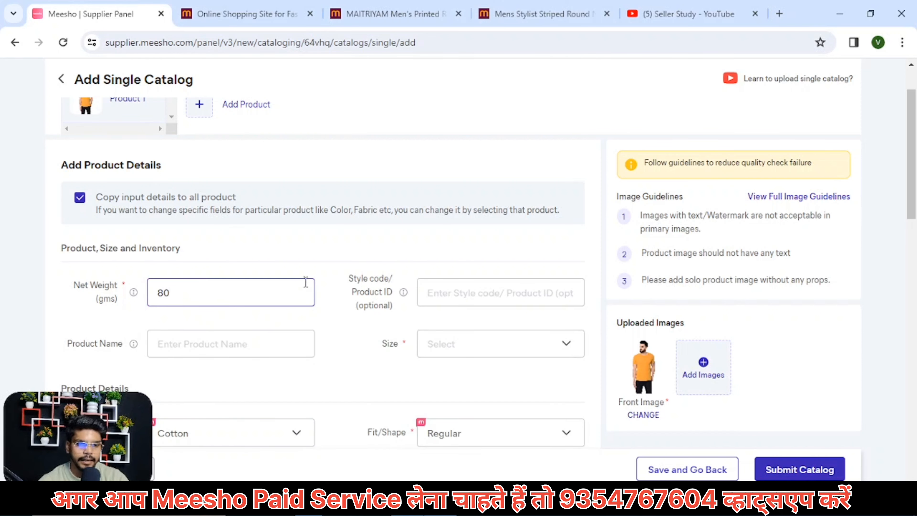
Step: Set the style code to Tshirt-YL, reusing the word Tshirt copied from the title of the MAITRIYAM listing
left_click(438, 296)
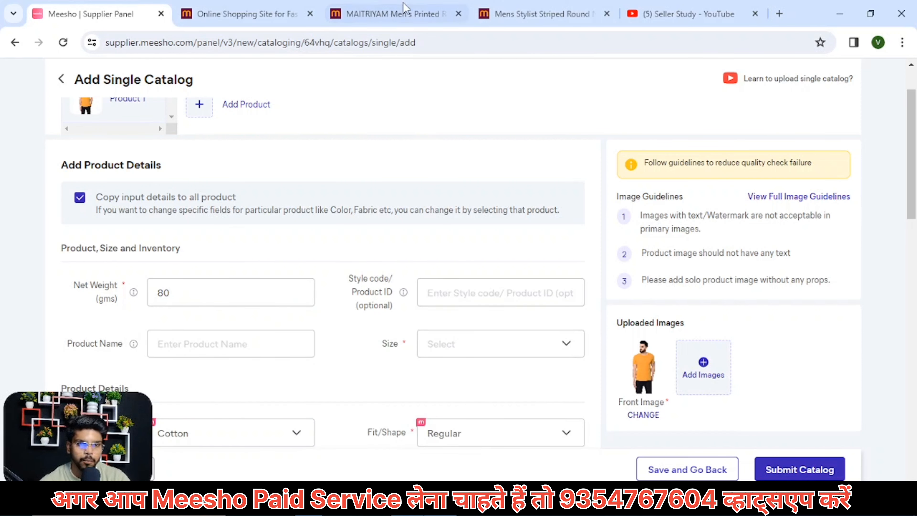
left_click(404, 10)
left_click(734, 186)
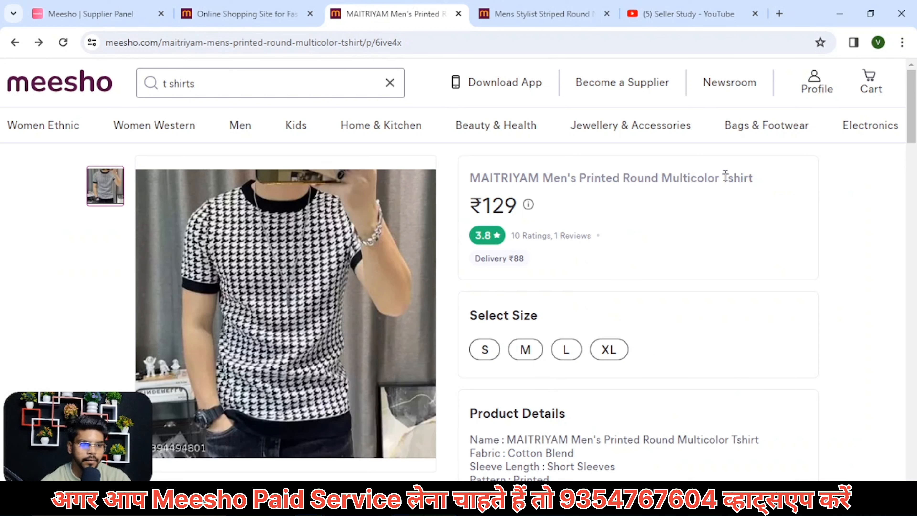
left_click_drag(725, 177, 760, 185)
key("ctrl+c")
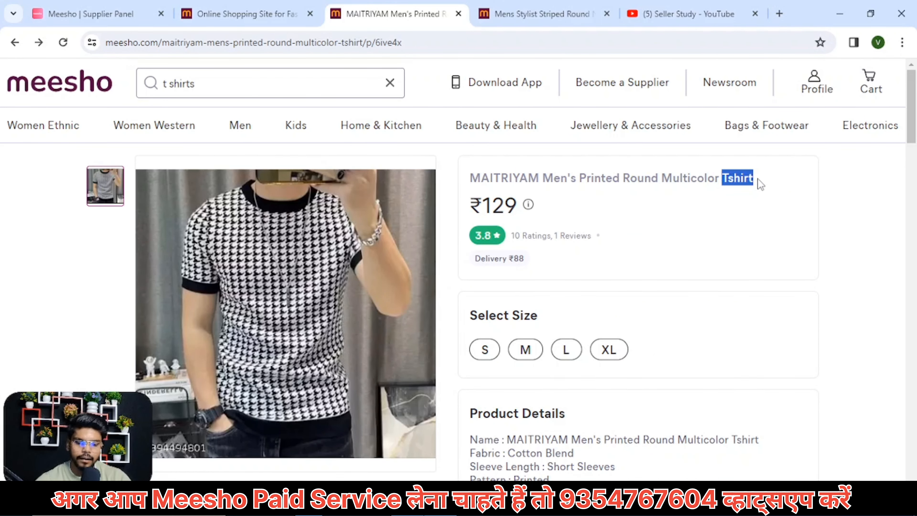
left_click(98, 14)
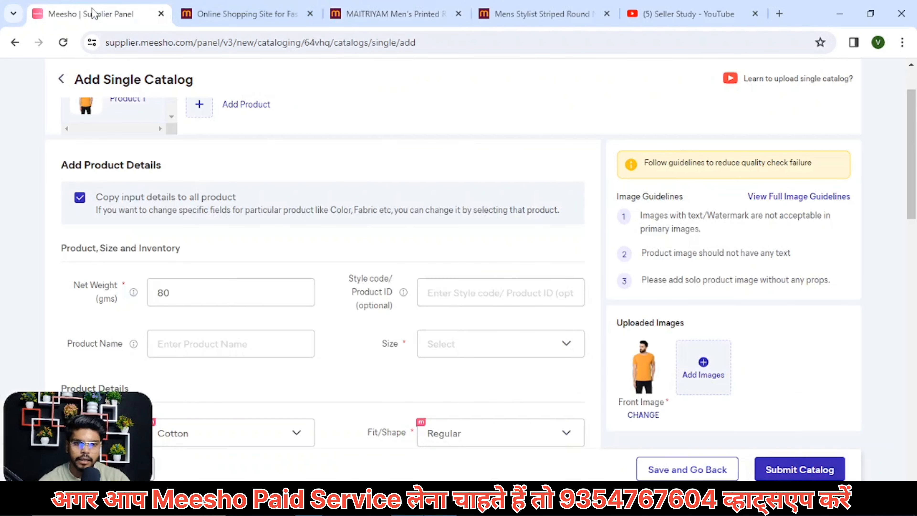
left_click(468, 295)
key("ctrl+v")
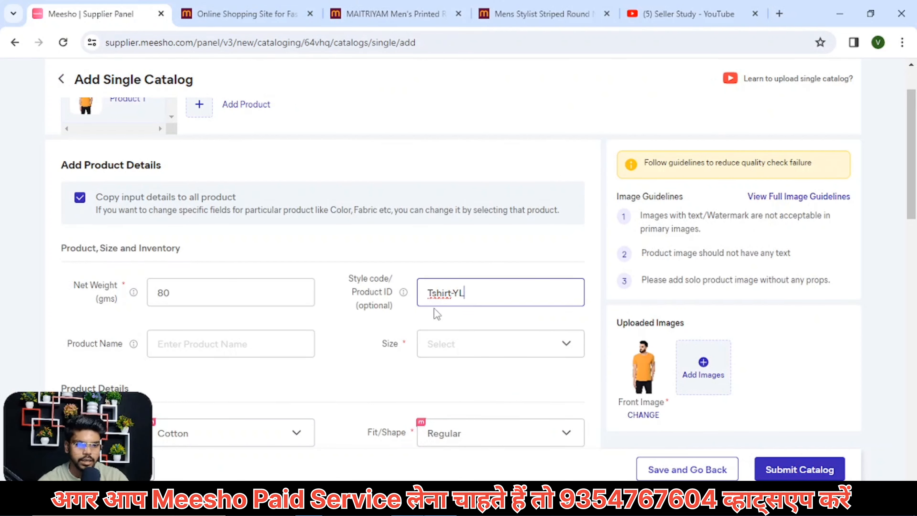
left_click(418, 309)
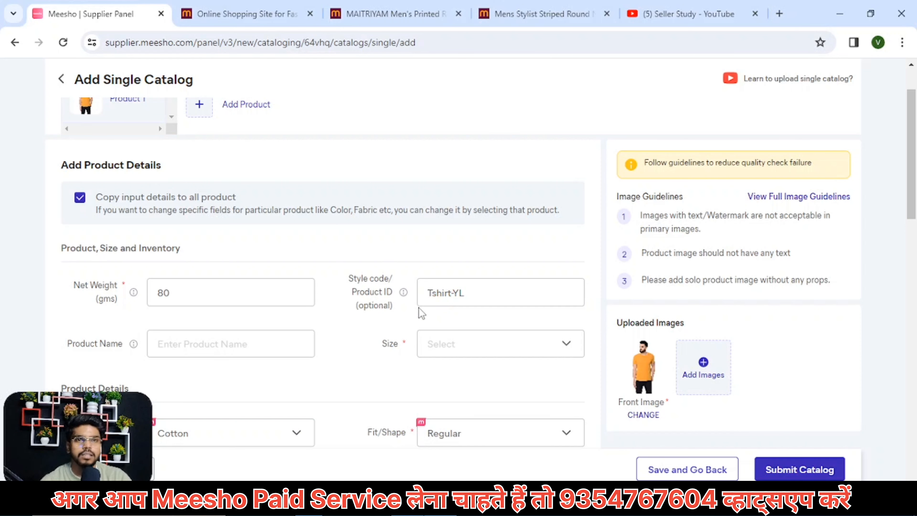
left_click_drag(466, 295, 435, 299)
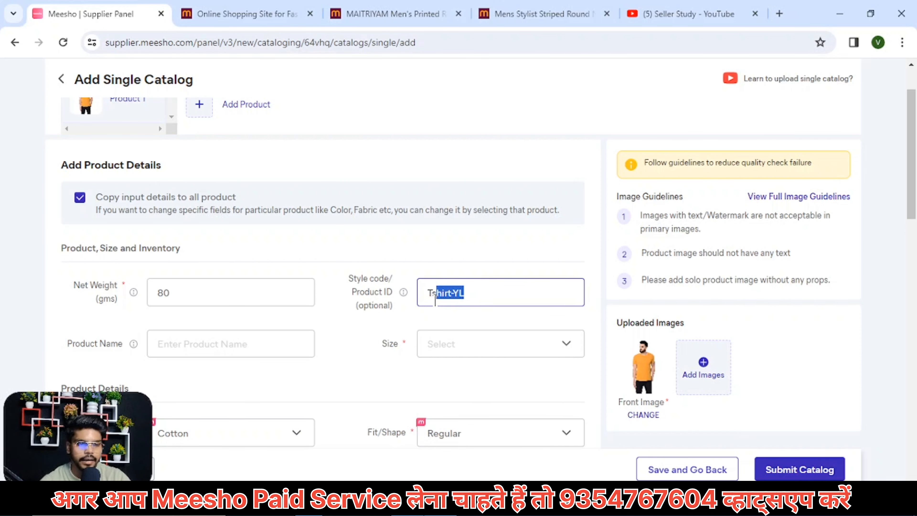
left_click(414, 311)
Step: Set the product name to Yellow followed by "Men's Printed Round Multicolor Tshirt" copied from the MAITRIYAM listing title
scroll(325, 313, "down", 2)
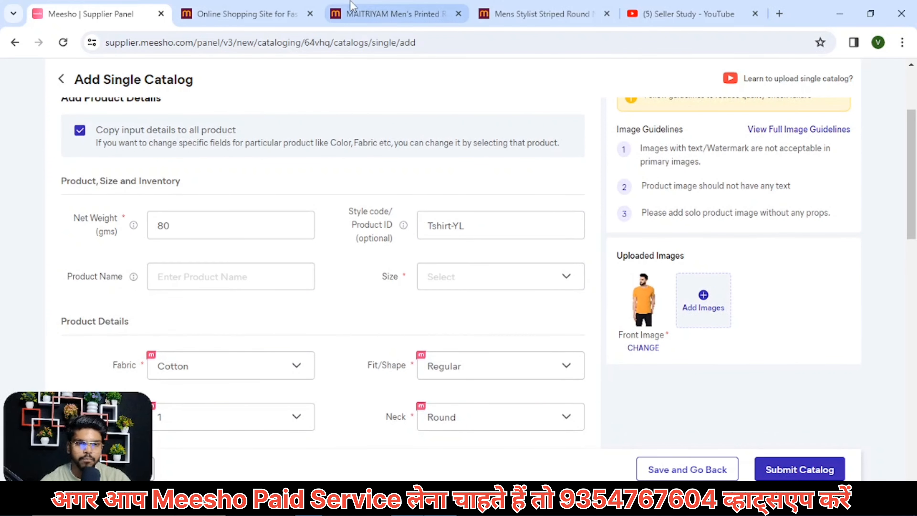
left_click(396, 17)
left_click(573, 206)
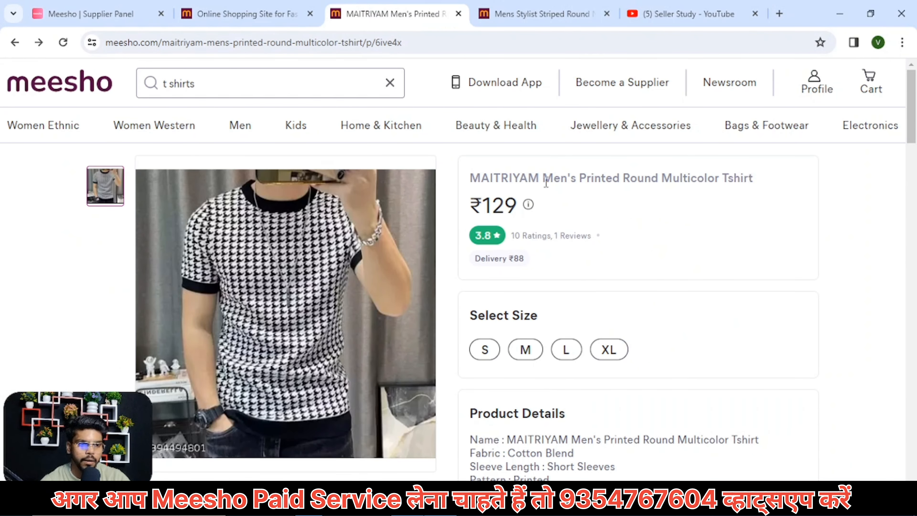
left_click_drag(546, 179, 783, 184)
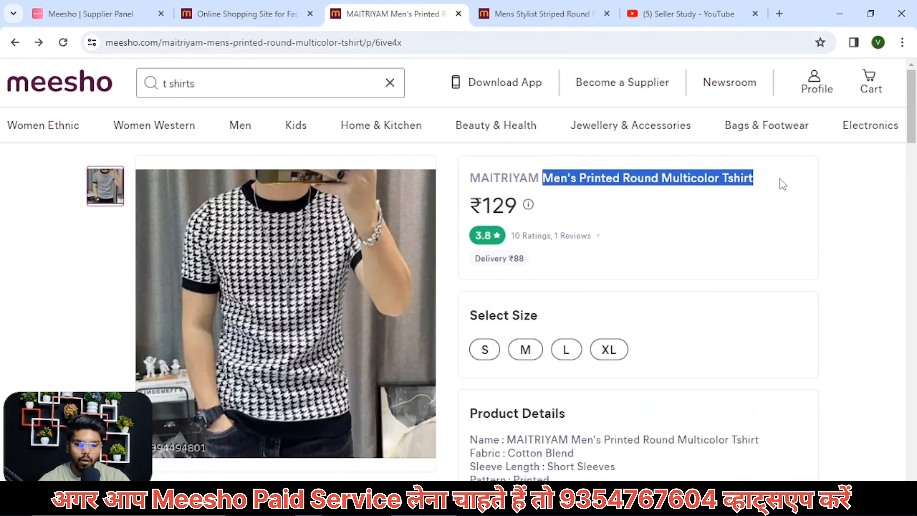
left_click(120, 13)
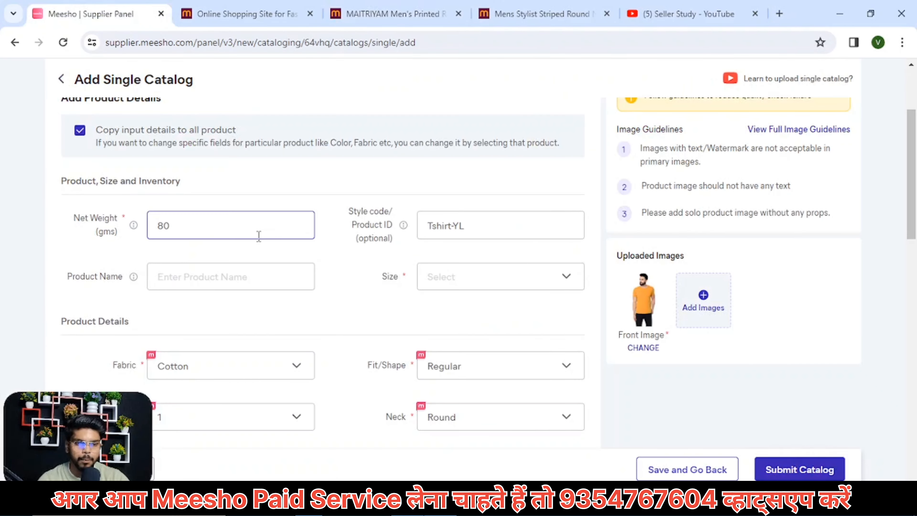
left_click(237, 277)
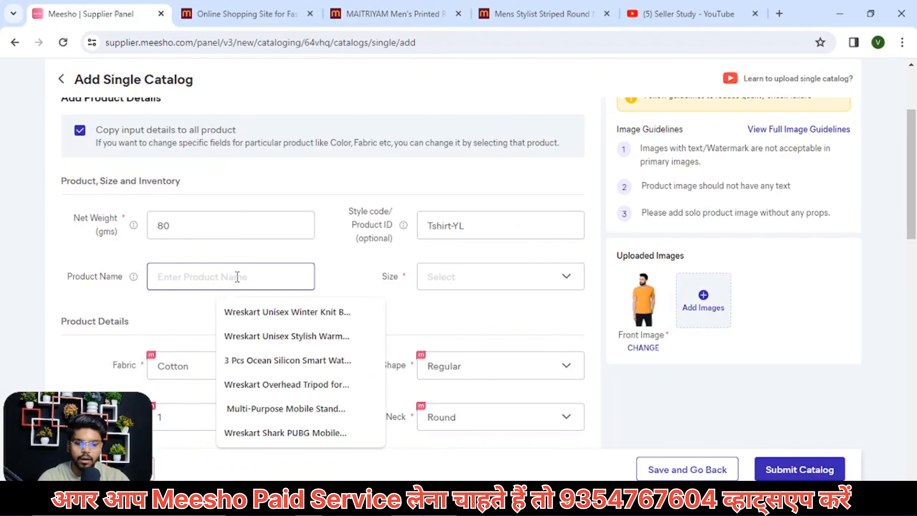
type("Ye")
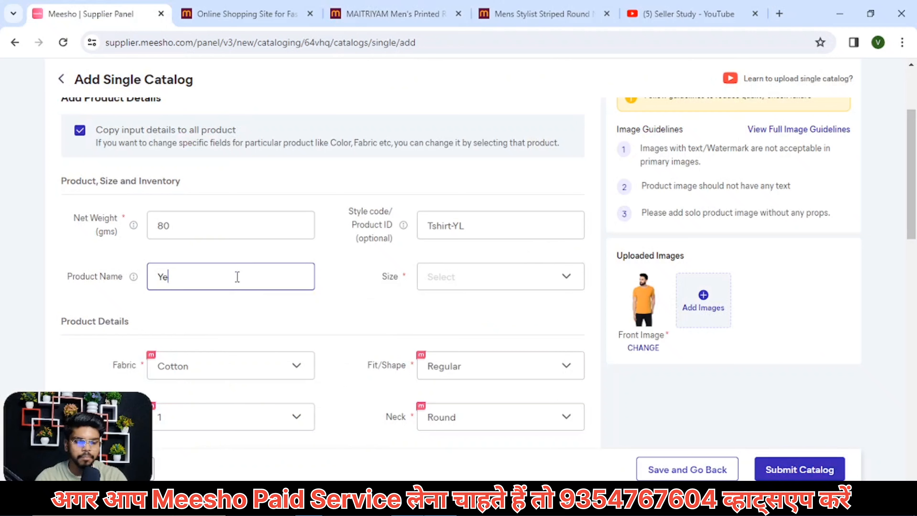
type("llow")
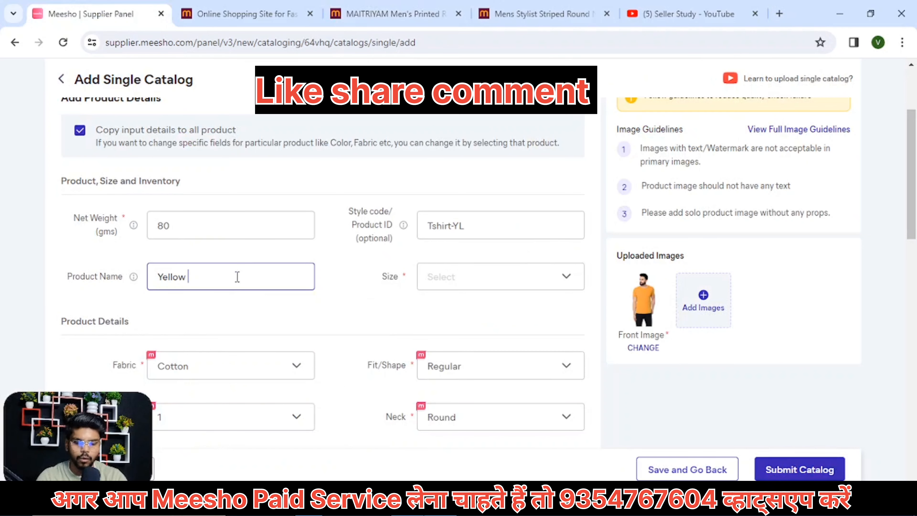
key("ctrl+v")
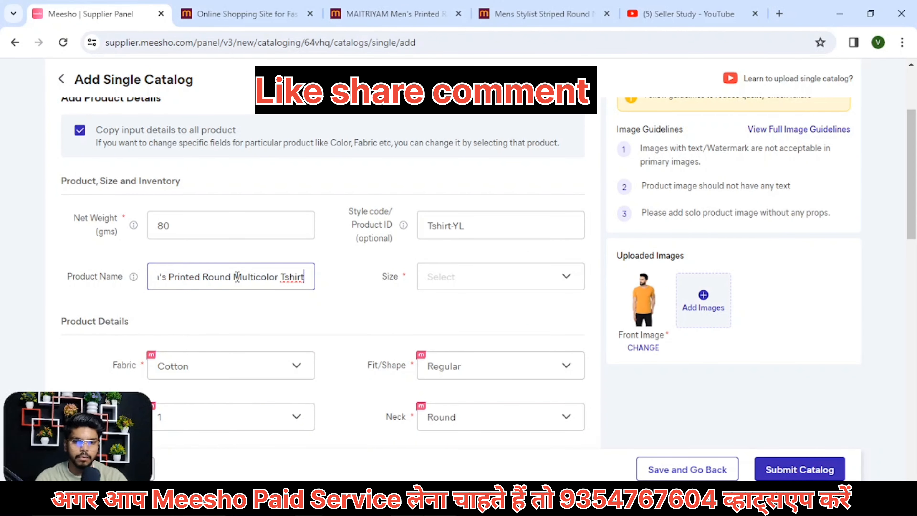
left_click(319, 333)
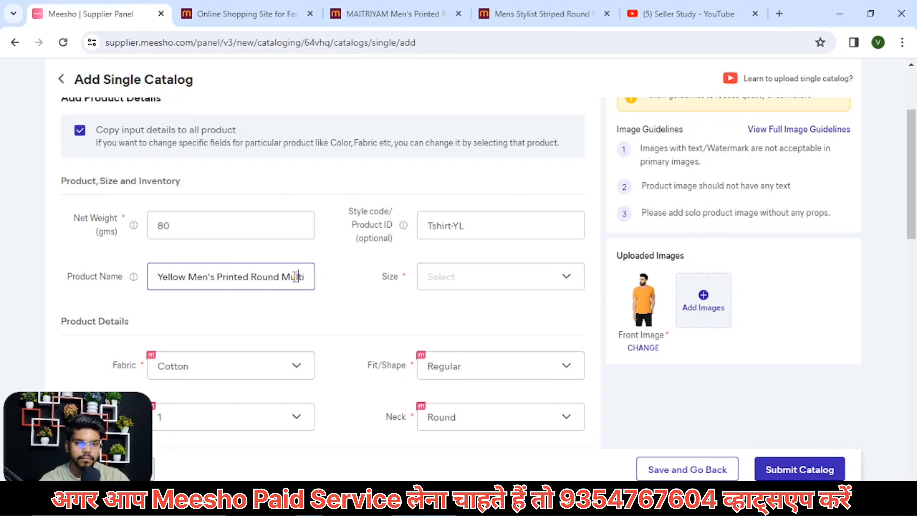
Step: Remove the word Multicolor from the product name
key("Right")
key("Right")
key("Right")
key("Right")
key("Right")
key("Right")
key("Right")
key("Right")
key("Right")
key("Right")
key("Right")
key("Right")
key("Right")
key("Right")
double_click(242, 279)
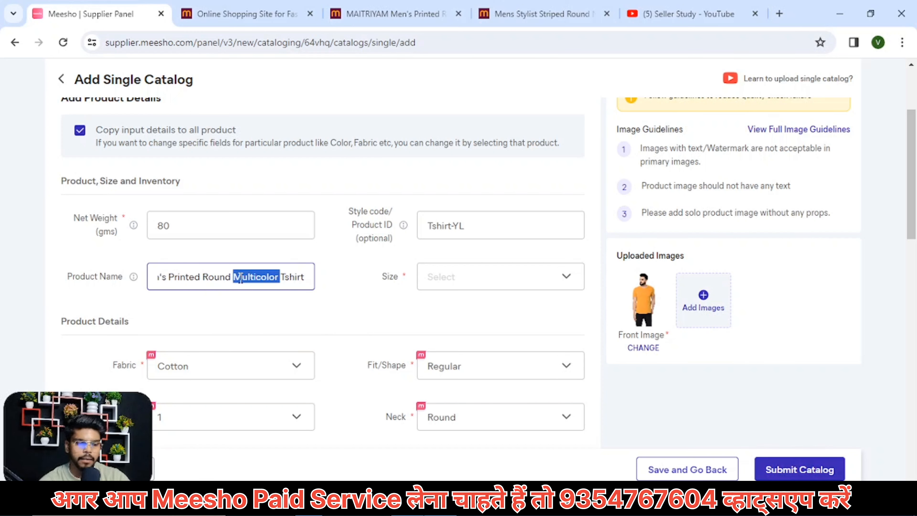
key("BackSpace")
left_click(293, 318)
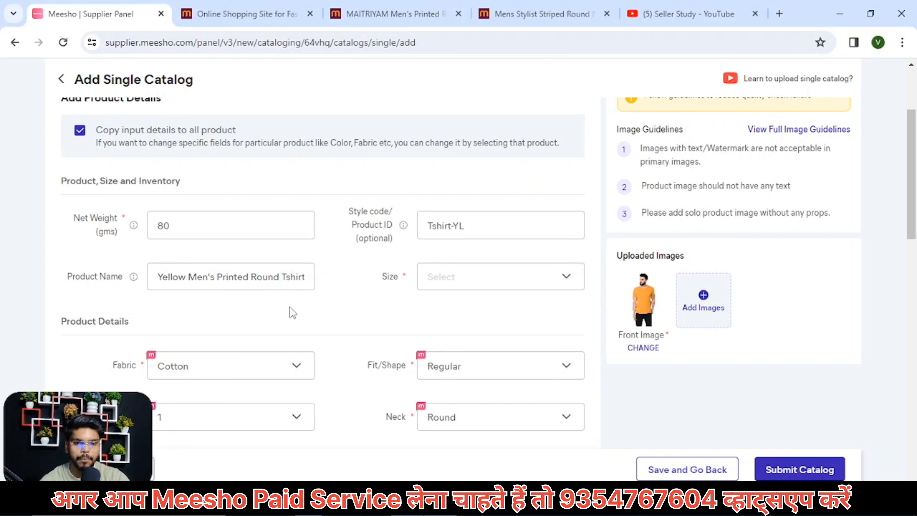
Step: Check the sizes offered in the MAITRIYAM listing and apply sizes S, M, L and XL to the product
left_click(439, 279)
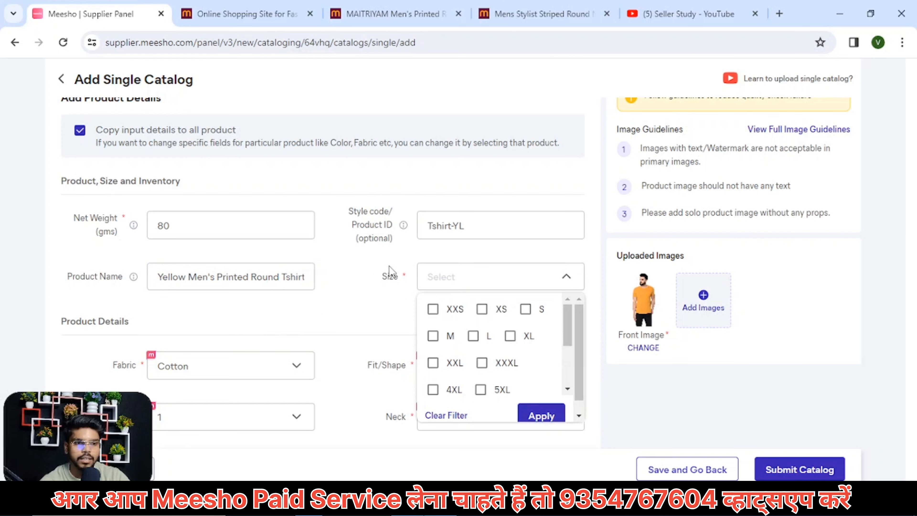
left_click(391, 14)
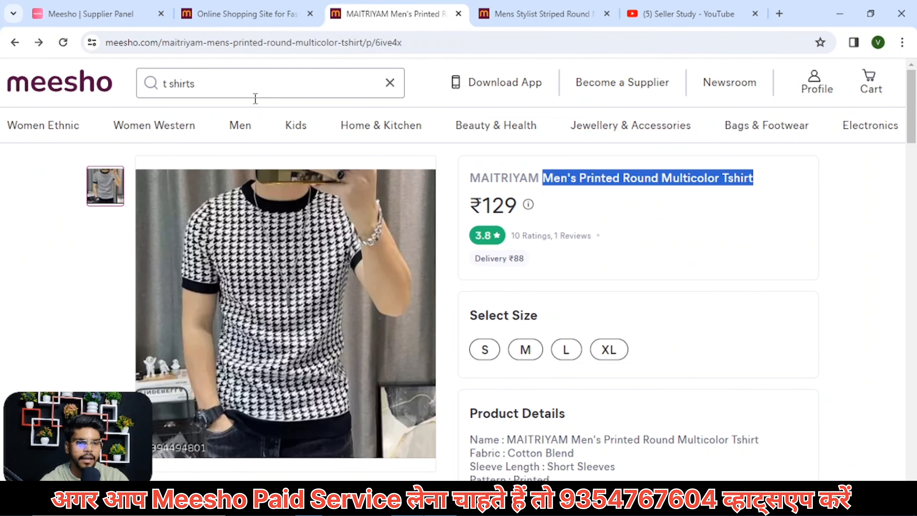
left_click(59, 10)
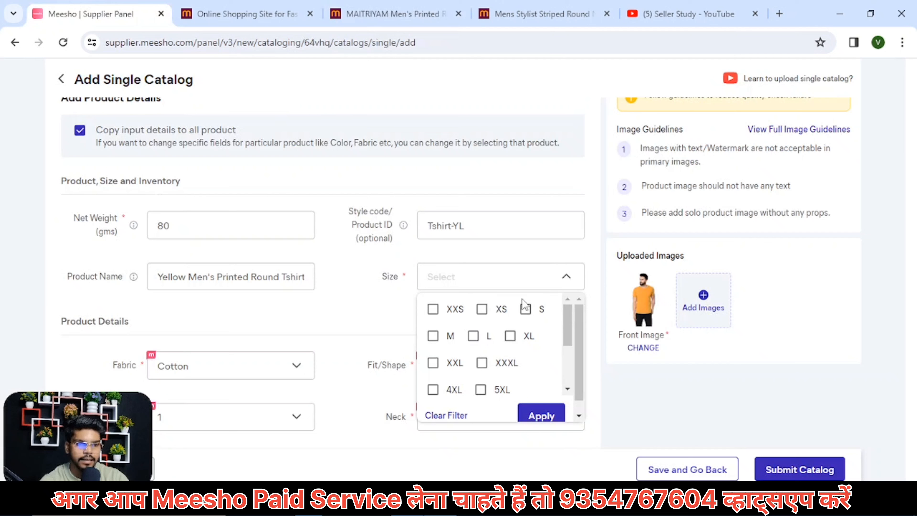
left_click(525, 309)
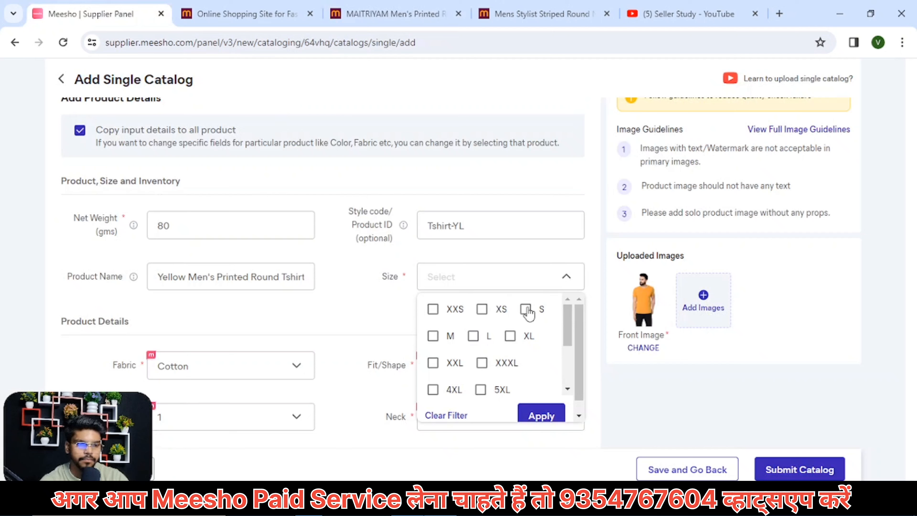
left_click(473, 336)
left_click(511, 336)
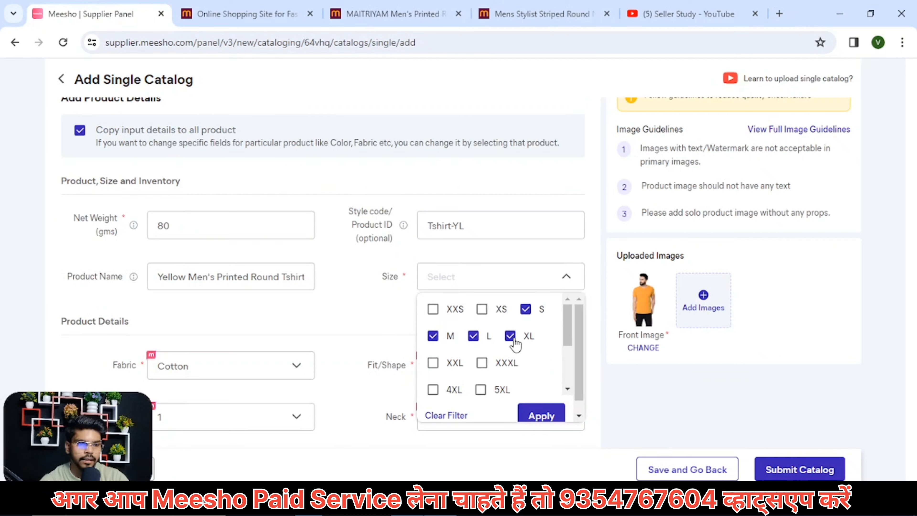
left_click(540, 417)
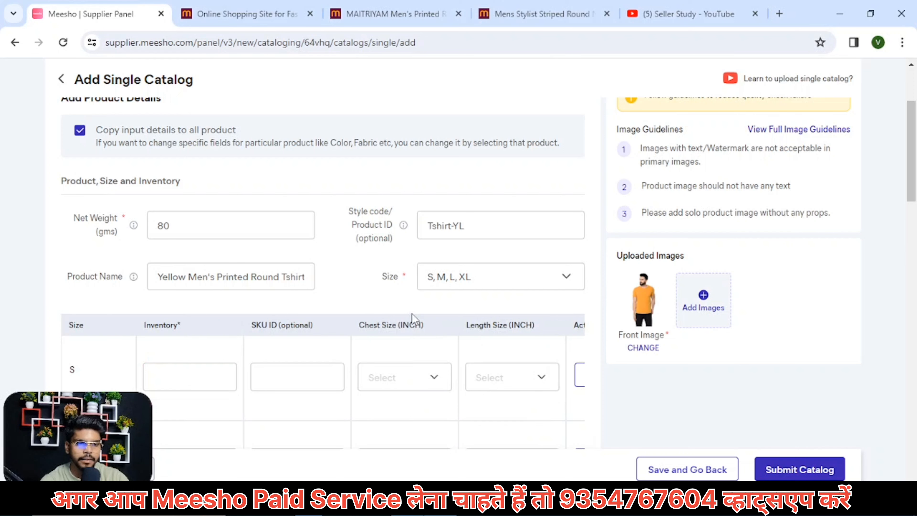
Step: Set the inventory to 50 for each of the sizes S, M, L and XL
scroll(294, 305, "down", 3)
scroll(341, 279, "up", 3)
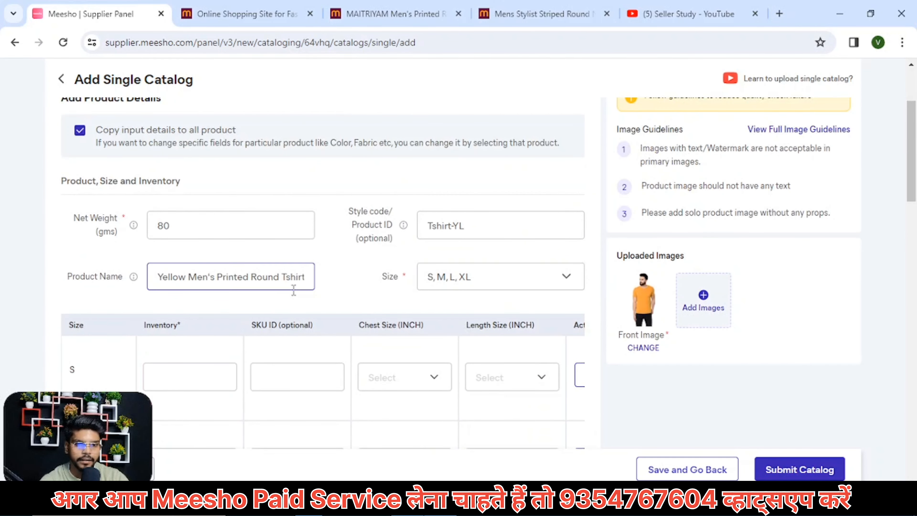
scroll(293, 289, "down", 3)
left_click(159, 240)
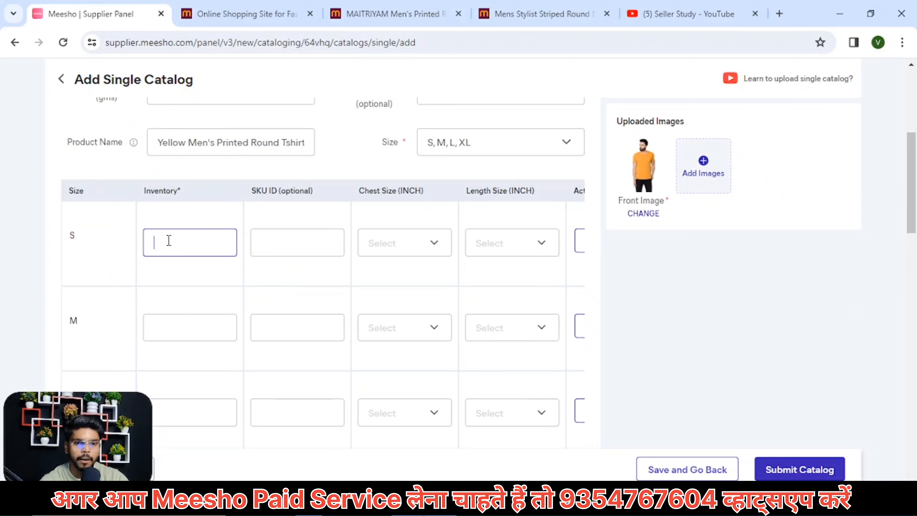
type("50")
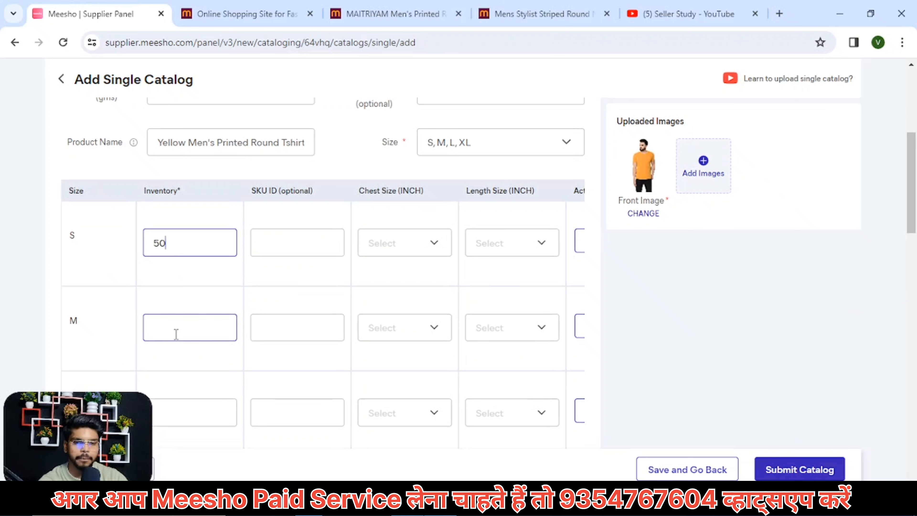
left_click(176, 333)
type("50")
left_click(174, 419)
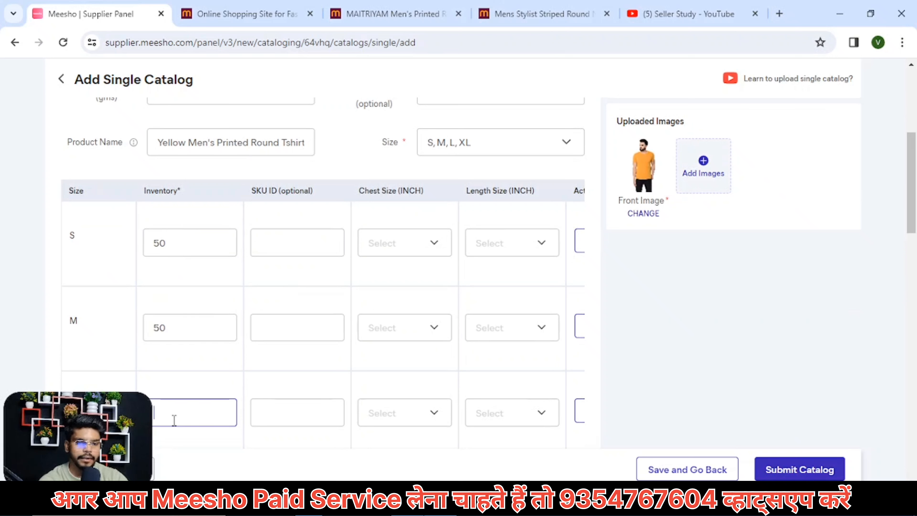
type("50")
scroll(203, 373, "down", 3)
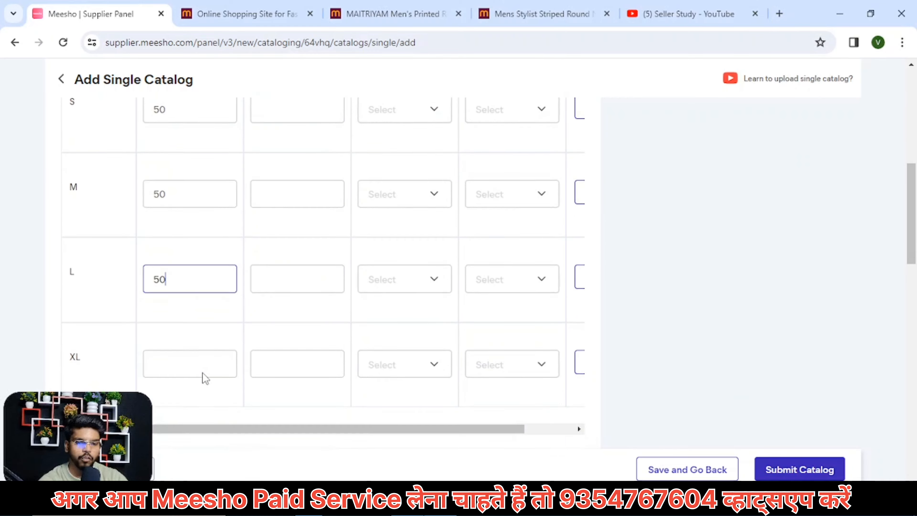
left_click(194, 357)
type("50")
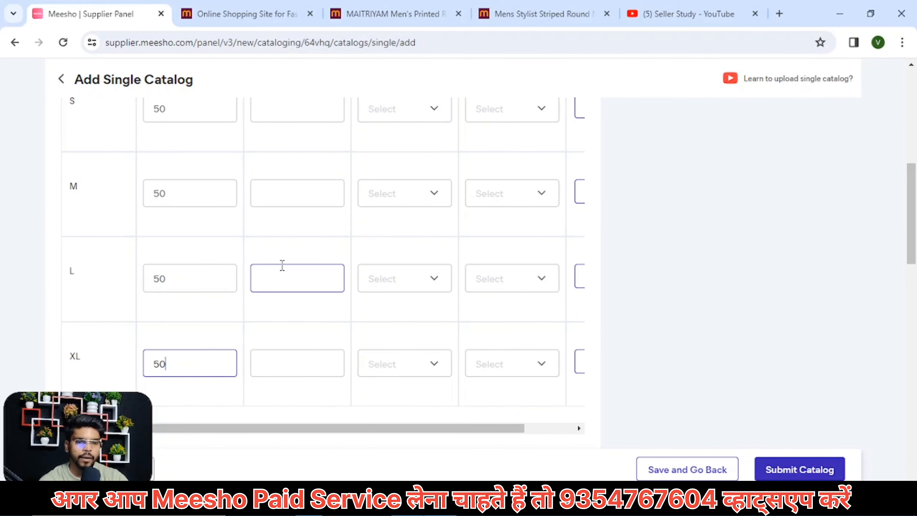
Step: Set the SKU ID for size S to Tshirt-YL-S, using the style code Tshirt-YL plus the size suffix
scroll(105, 231, "up", 2)
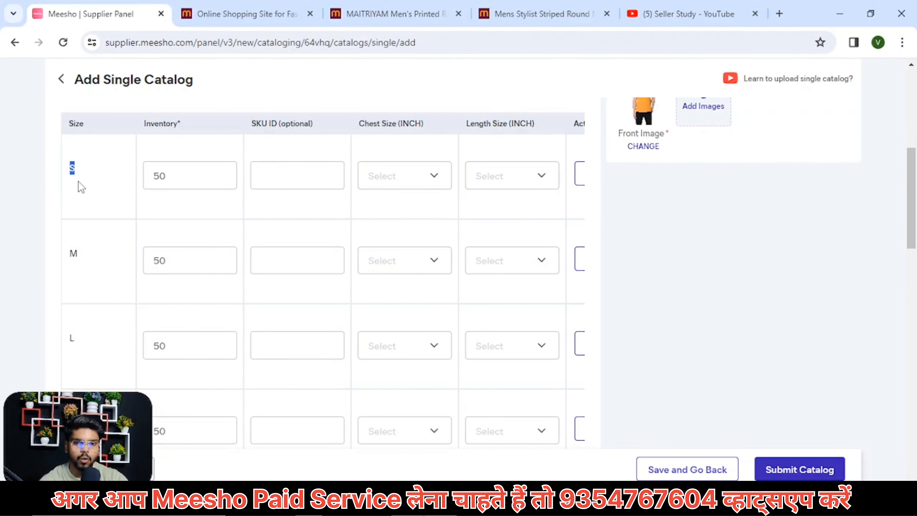
double_click(77, 256)
double_click(75, 343)
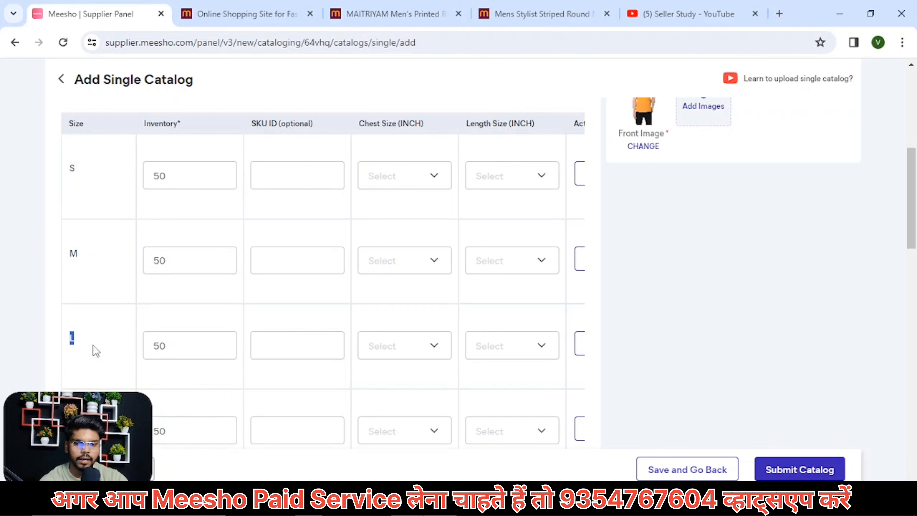
scroll(256, 334, "up", 10)
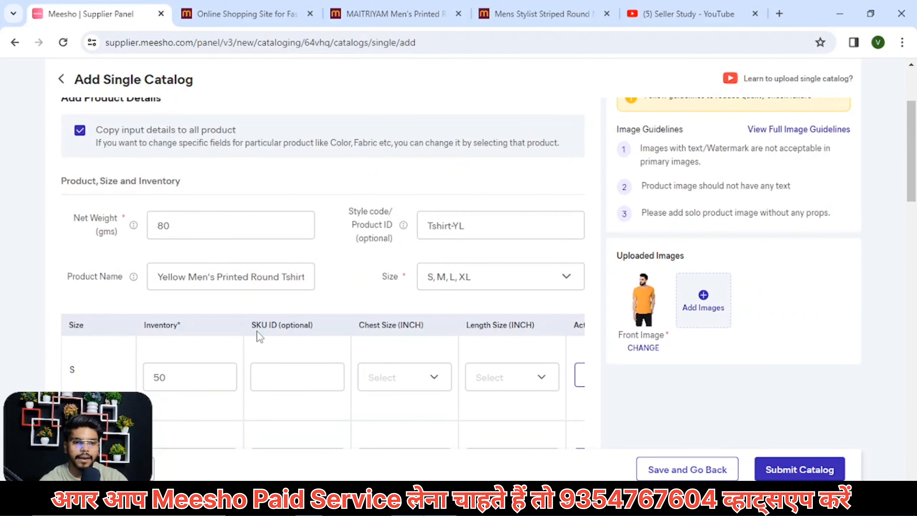
left_click_drag(469, 366, 434, 366)
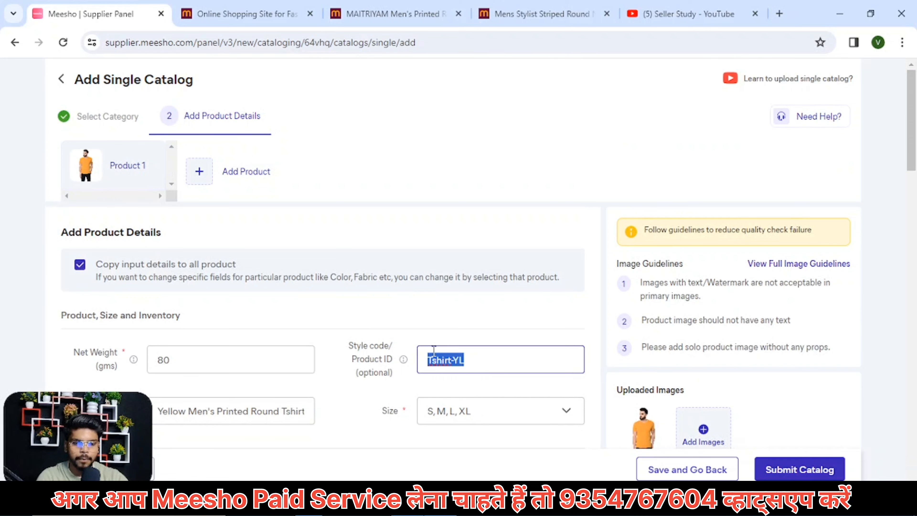
scroll(307, 386, "down", 5)
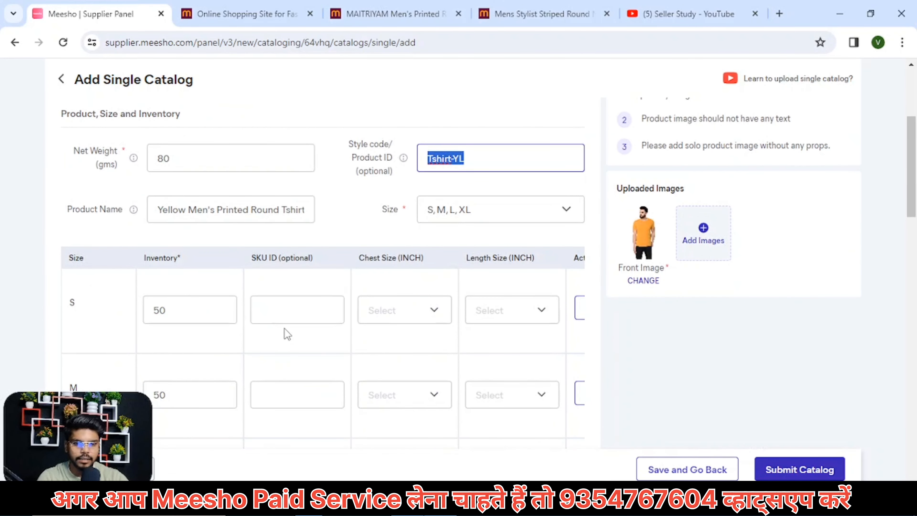
left_click(284, 309)
type("Tshirt-YL")
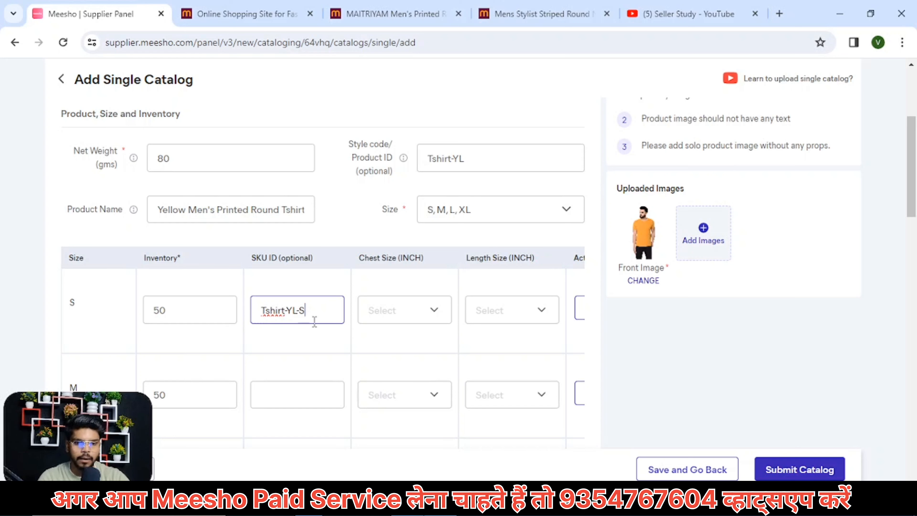
left_click_drag(299, 307, 313, 309)
left_click_drag(86, 303, 66, 303)
Step: Set the SKU IDs for sizes M and L to Tshirt-YL-M and Tshirt-YL-L
left_click(302, 390)
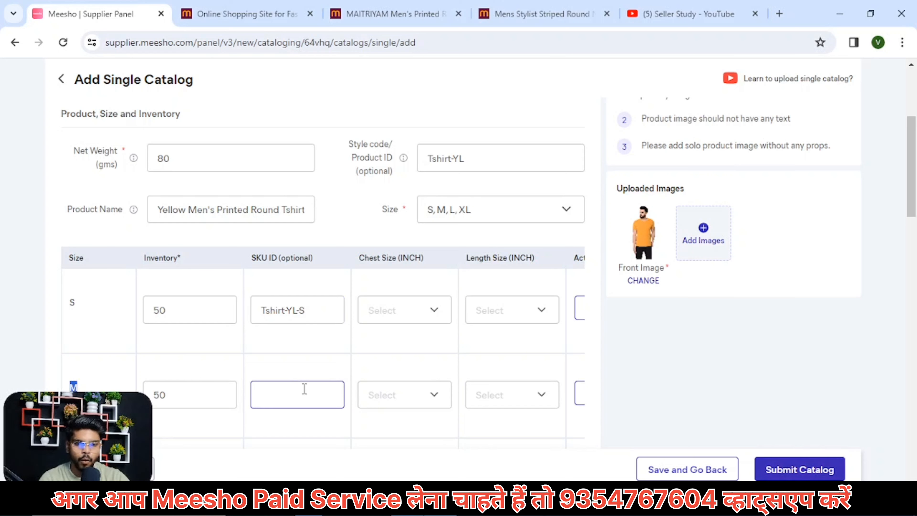
type("Tshirt-YL")
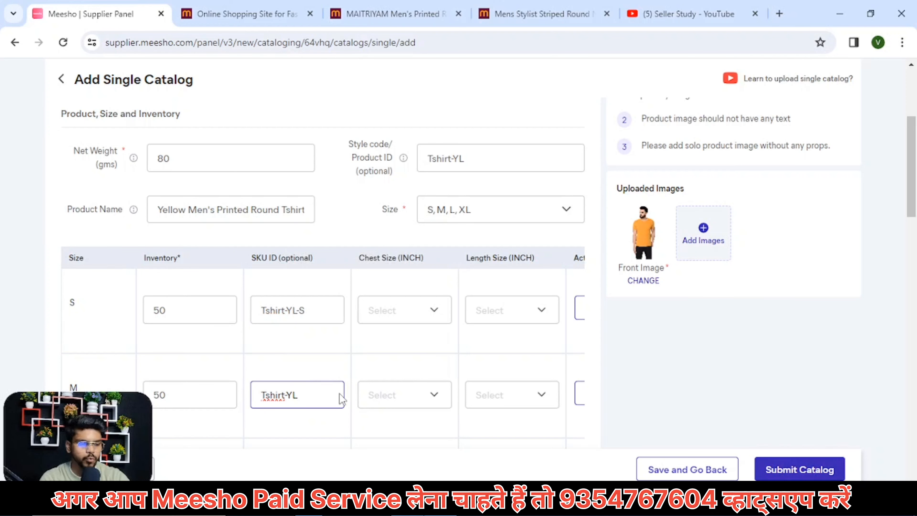
type("-M")
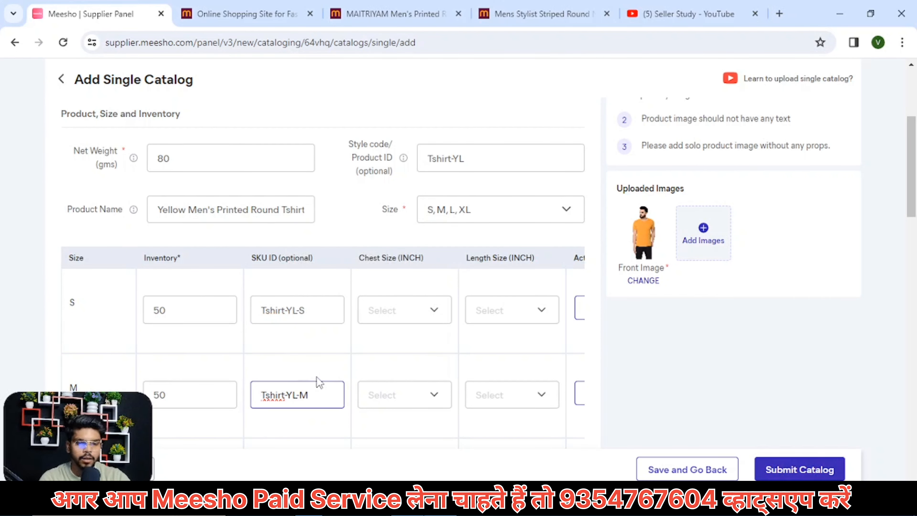
scroll(279, 350, "down", 3)
left_click(274, 340)
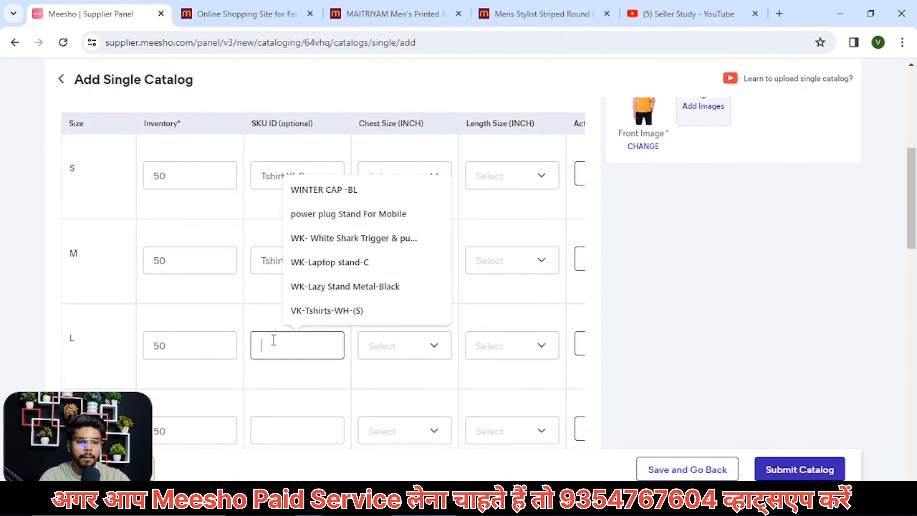
type("Tshirt-YL")
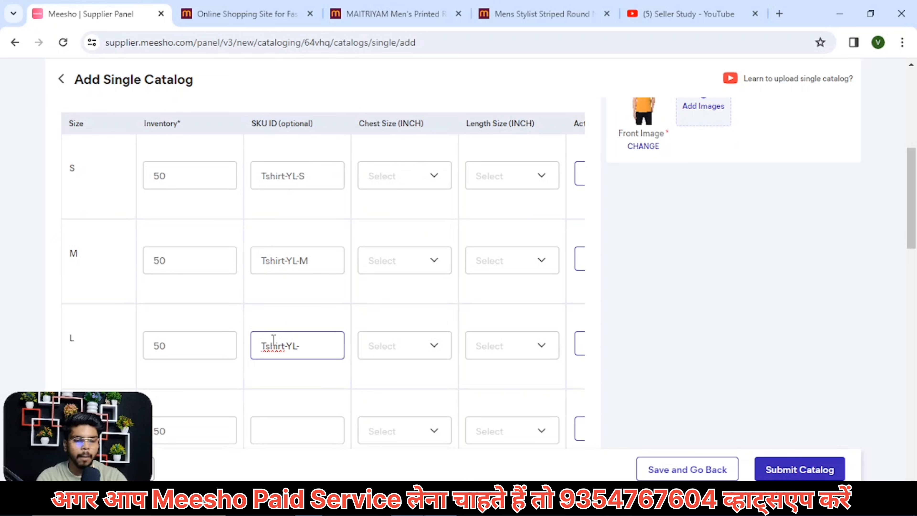
left_click(311, 304)
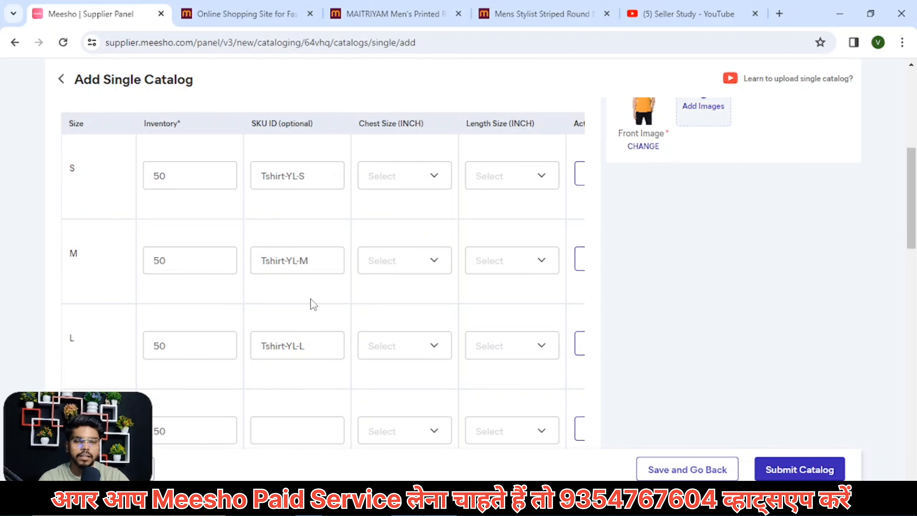
Step: Set the SKU ID for size XL to Tshirt-YL-XL
scroll(312, 303, "down", 2)
left_click(270, 285)
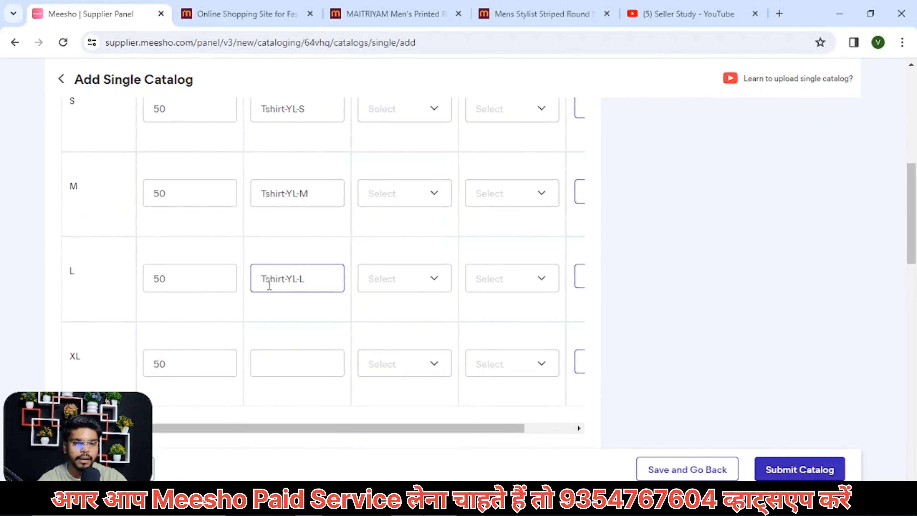
scroll(287, 314, "down", 2)
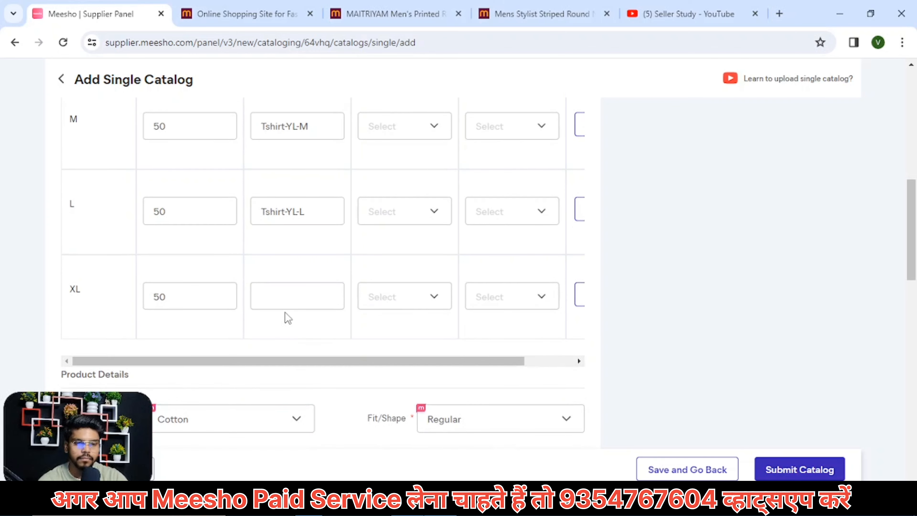
left_click(284, 290)
left_click(284, 290)
type("Tshirt-YL-XL")
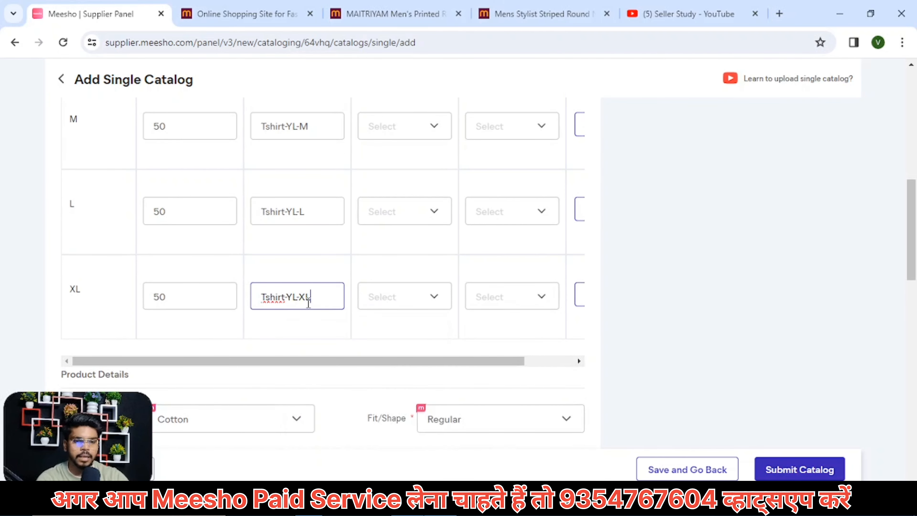
left_click(323, 263)
Step: Look up the chest and length measurements for each size in the Mens Stylist Striped Round Neck Tshirt listing
scroll(397, 269, "up", 6)
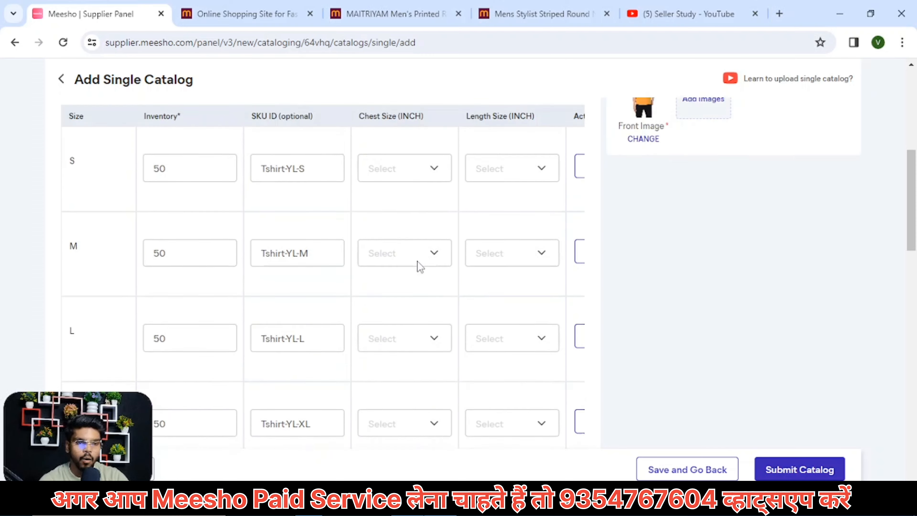
left_click_drag(369, 192, 391, 196)
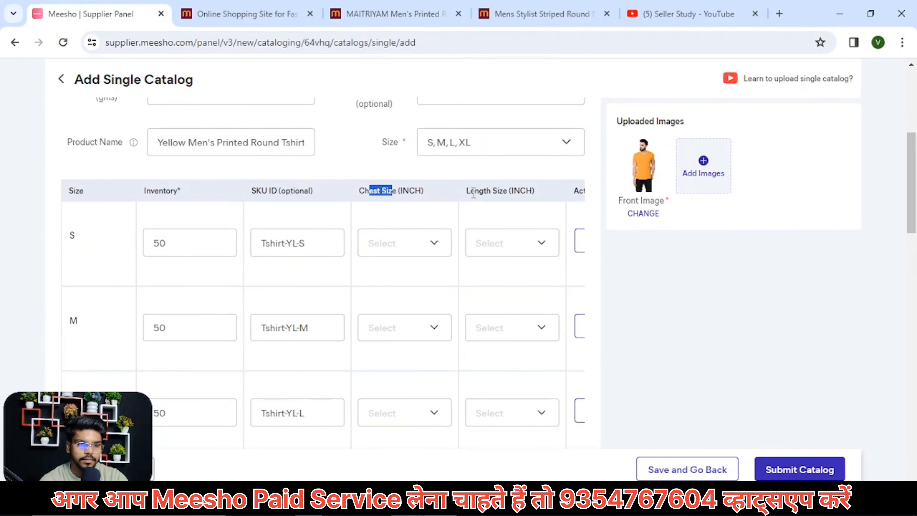
left_click_drag(473, 195, 494, 197)
left_click(538, 13)
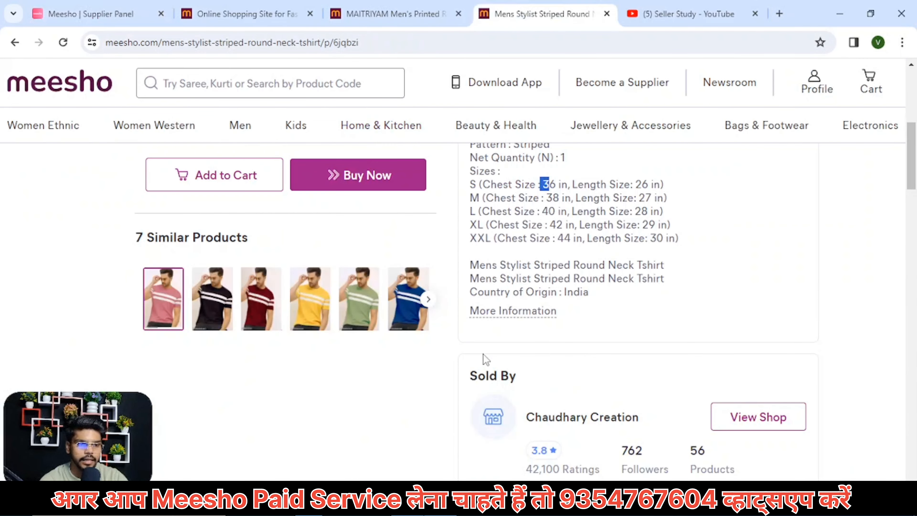
scroll(486, 359, "up", 1)
left_click_drag(485, 255, 553, 266)
left_click(564, 265)
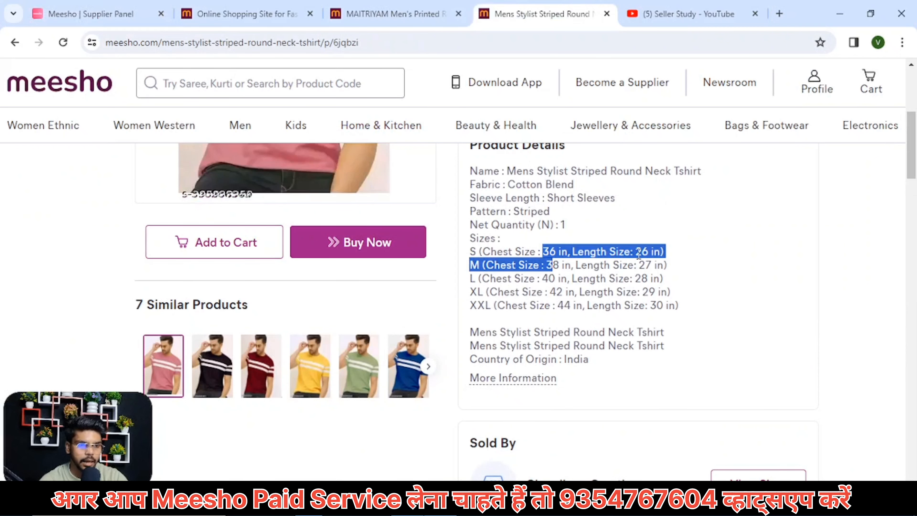
Step: Return to the catalog form and set the chest size to 36 inches for S and 38 inches for M
left_click(106, 5)
left_click(398, 253)
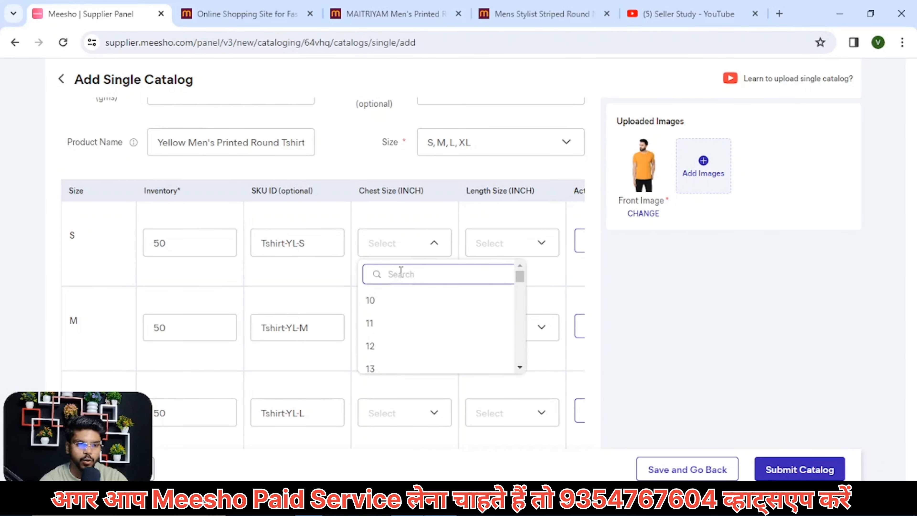
type("36")
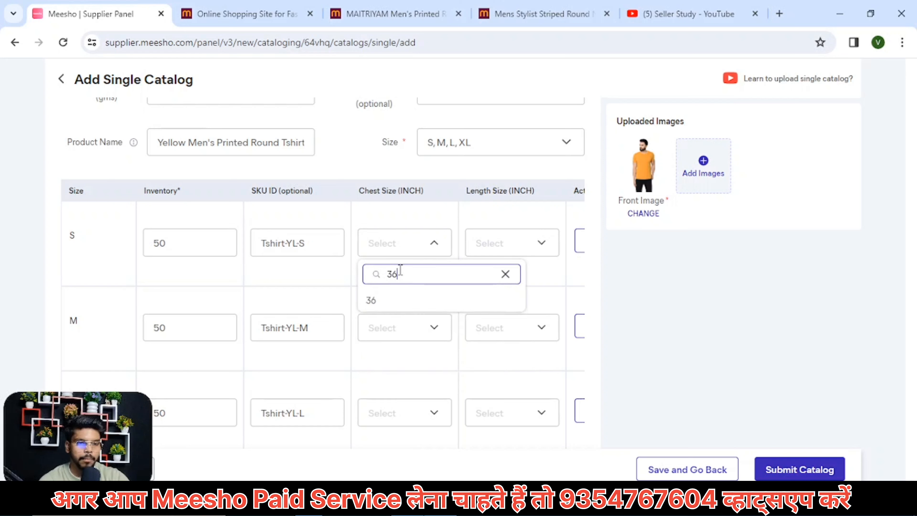
left_click(379, 311)
left_click(382, 327)
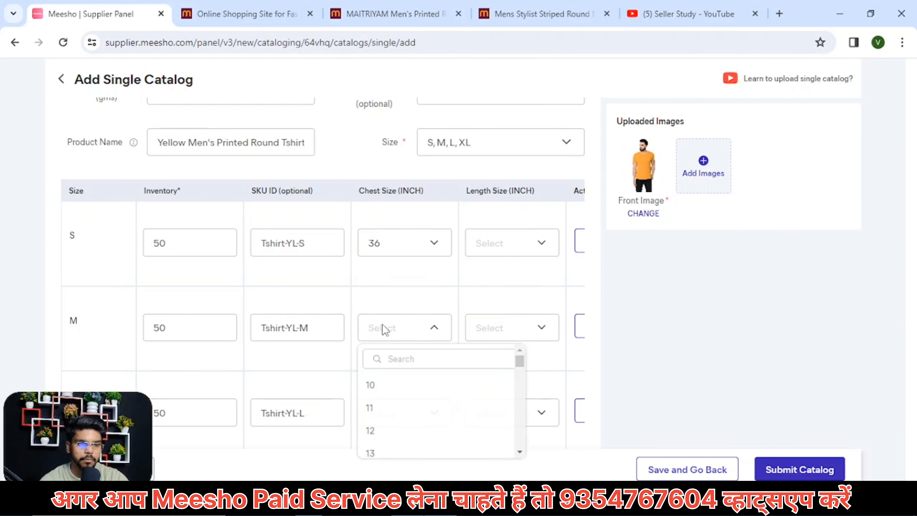
type("38/")
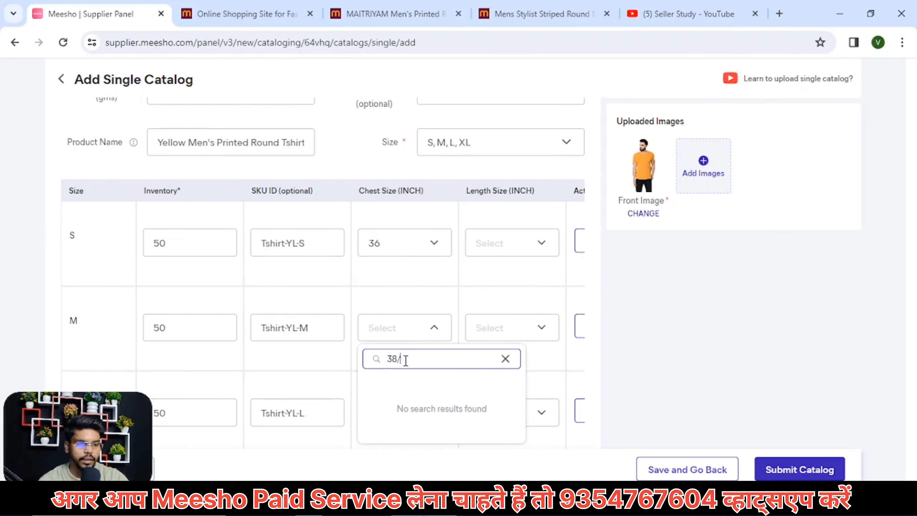
key("BackSpace")
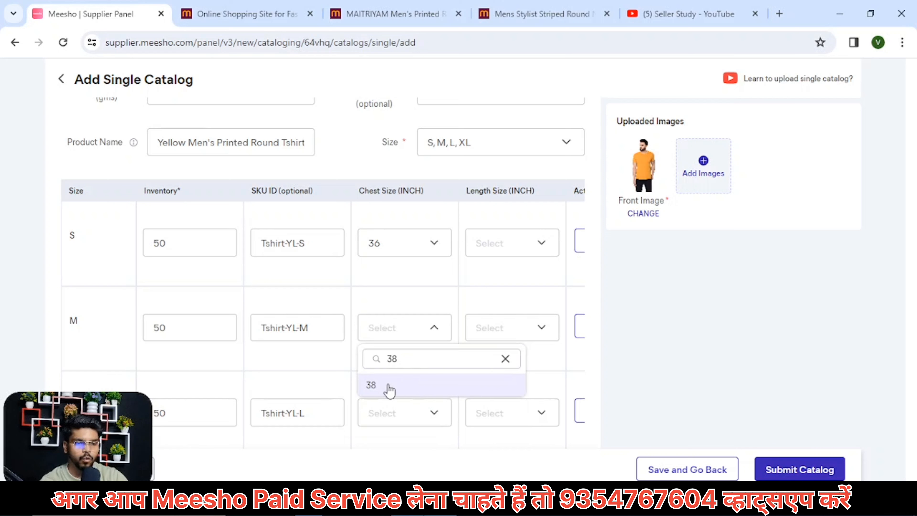
left_click(386, 384)
Step: Set the chest size to 40 inches for L and 42 inches for XL
left_click(392, 412)
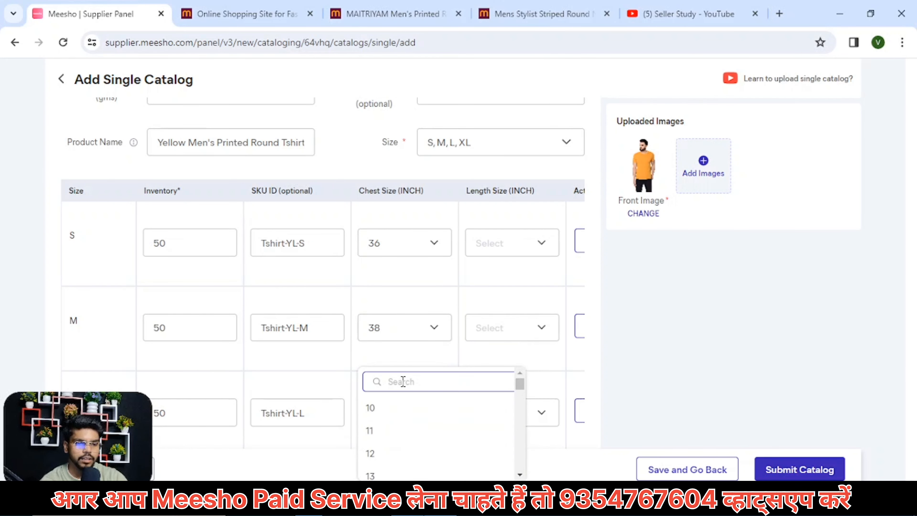
type("40")
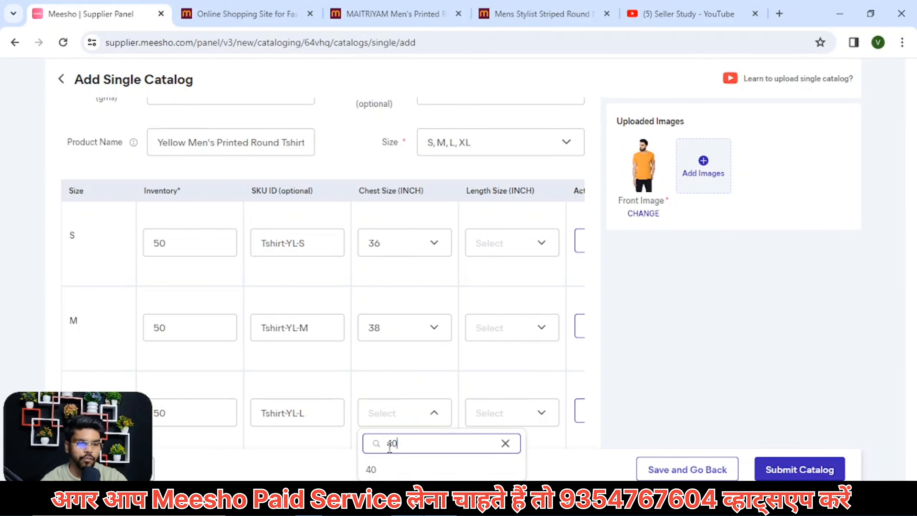
left_click(382, 472)
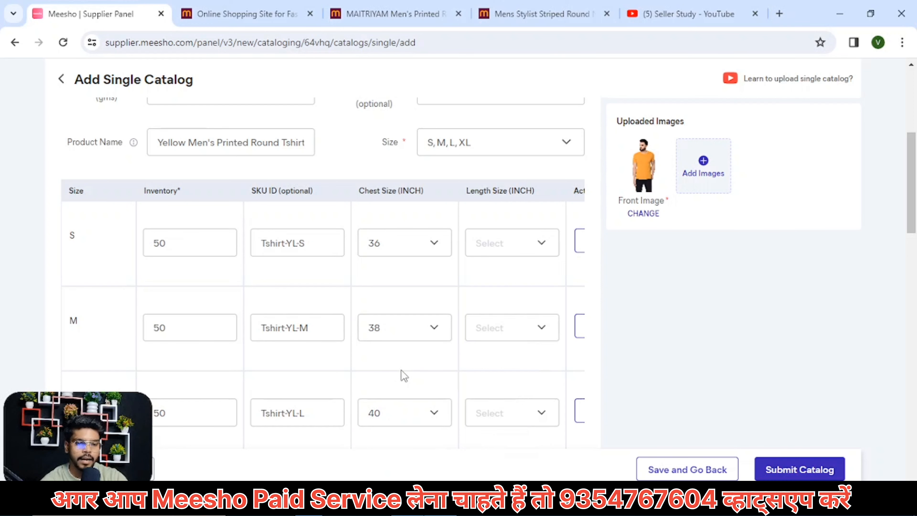
scroll(404, 376, "down", 2)
left_click(399, 419)
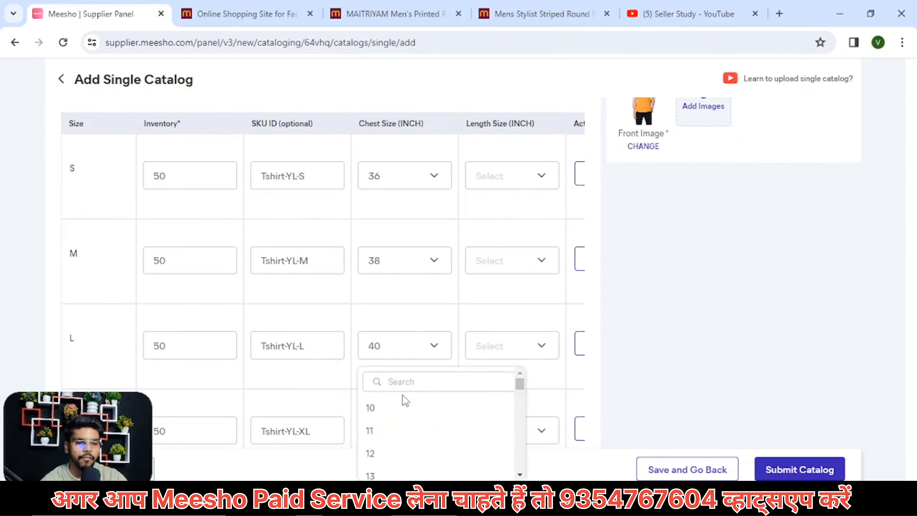
left_click(408, 377)
type("42")
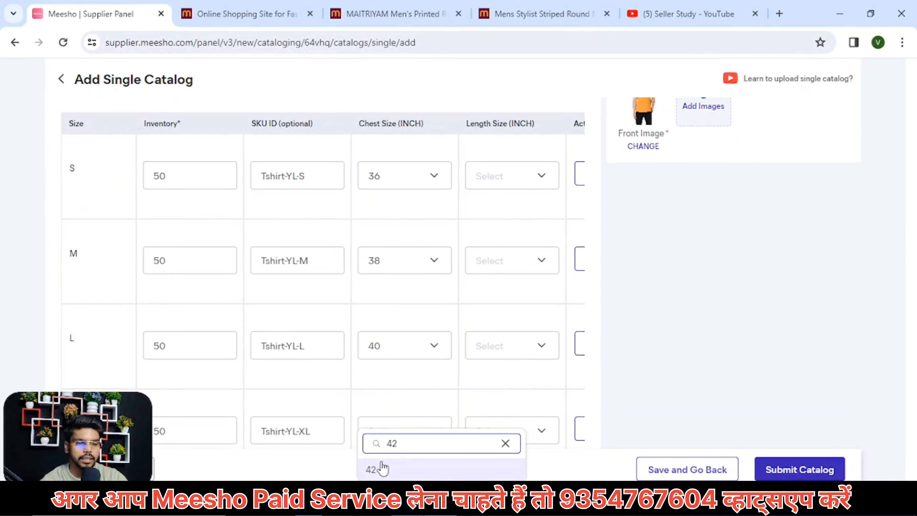
left_click(374, 469)
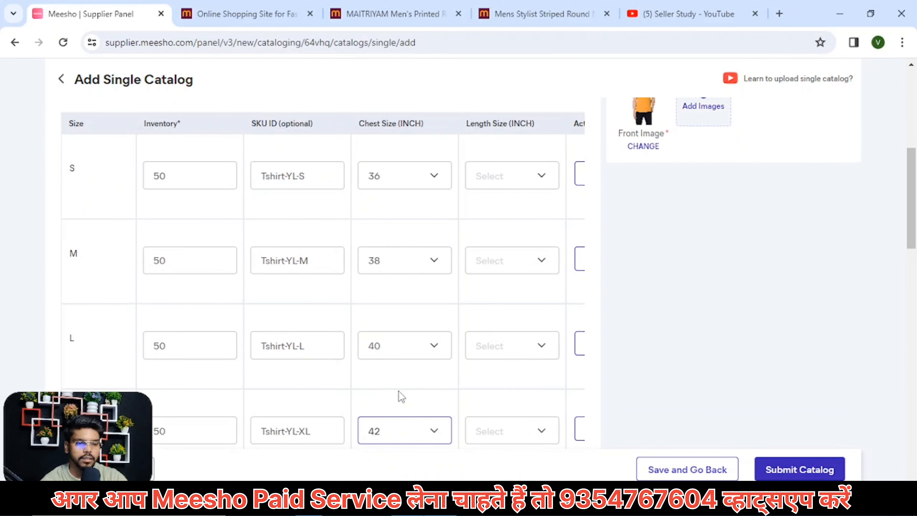
Step: Set the length size to 26 inches for S and 27 inches for M
left_click(500, 182)
type("26")
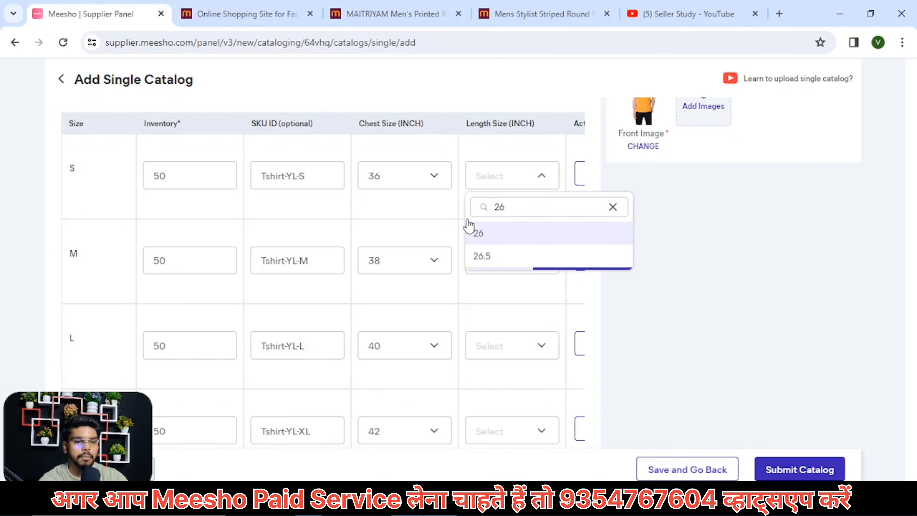
left_click(477, 233)
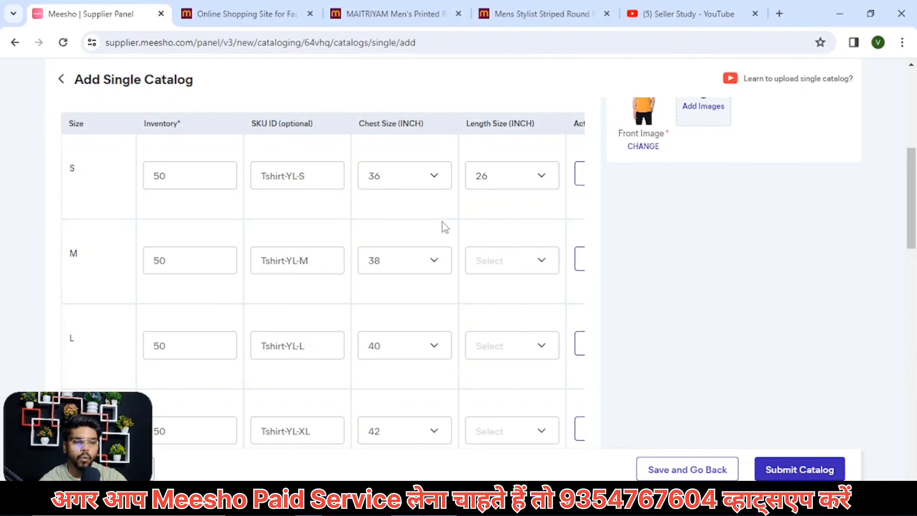
left_click(494, 262)
type("27")
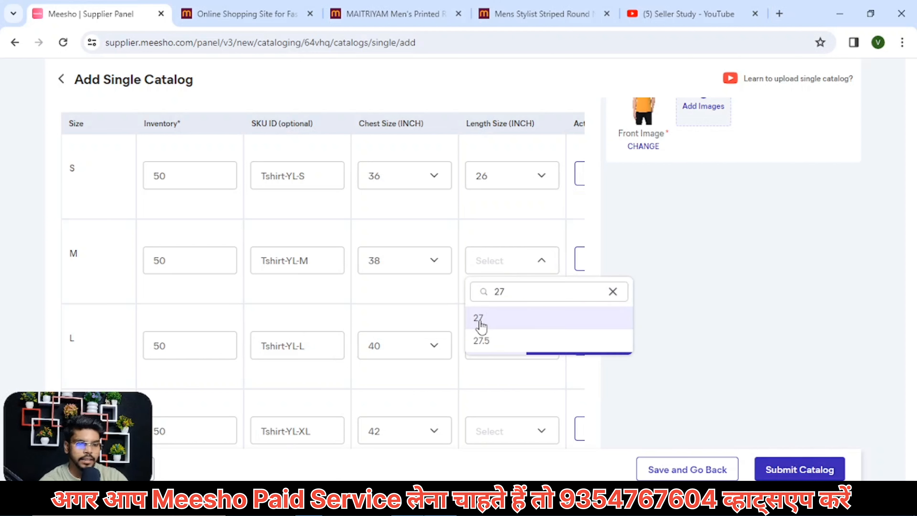
left_click(483, 323)
Step: Set the length size to 28 inches for L and 29 inches for XL
left_click(491, 341)
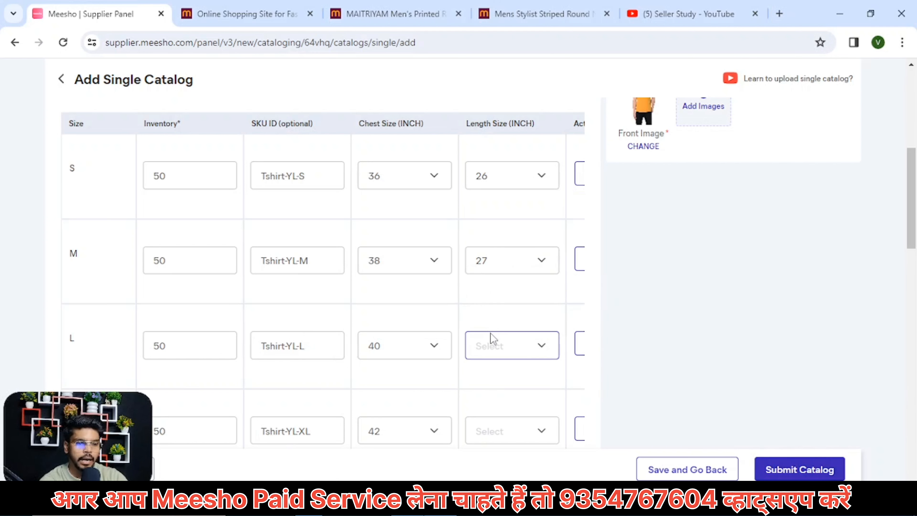
type("28")
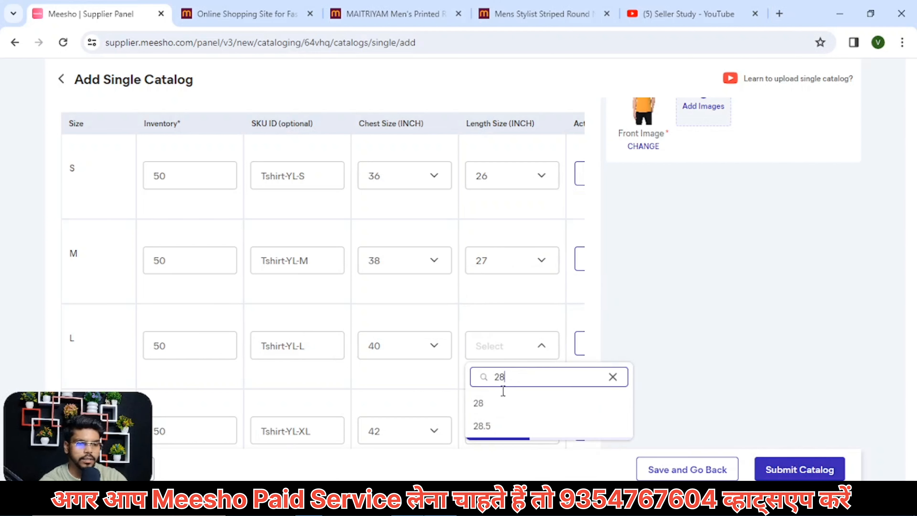
left_click(500, 406)
left_click(495, 432)
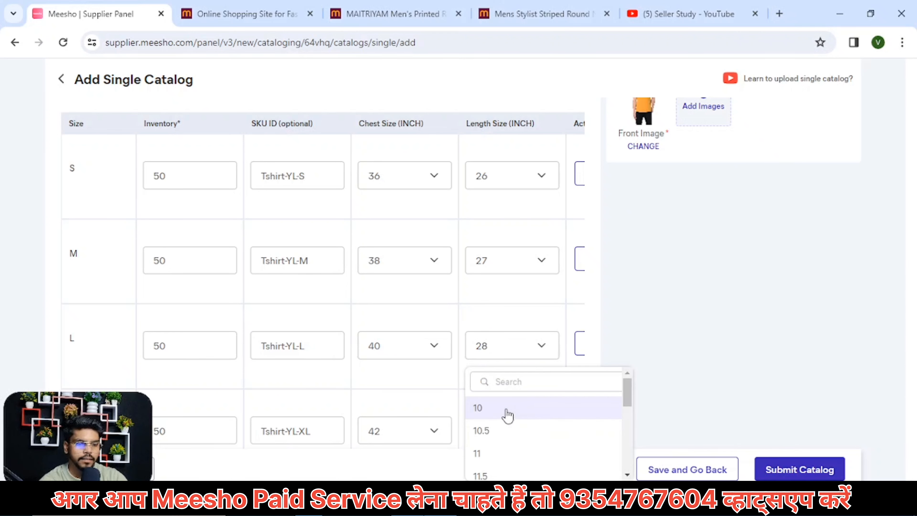
type("29")
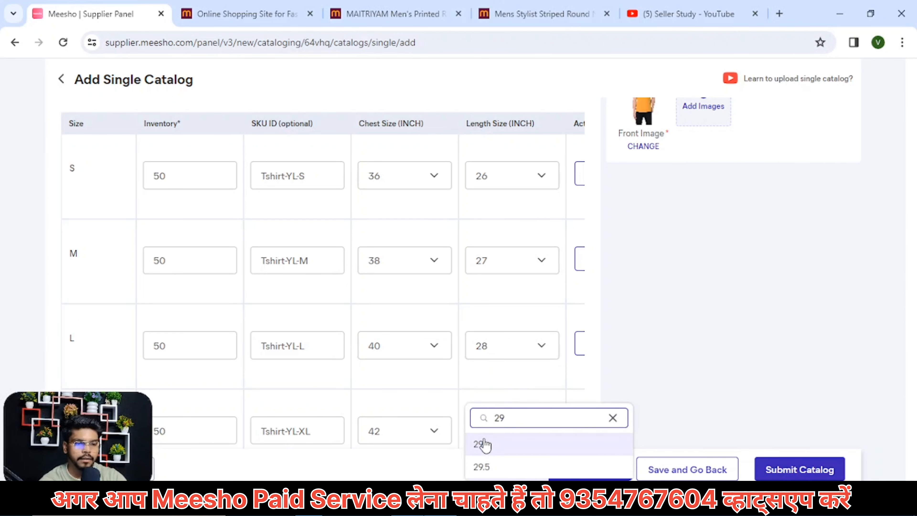
left_click(482, 442)
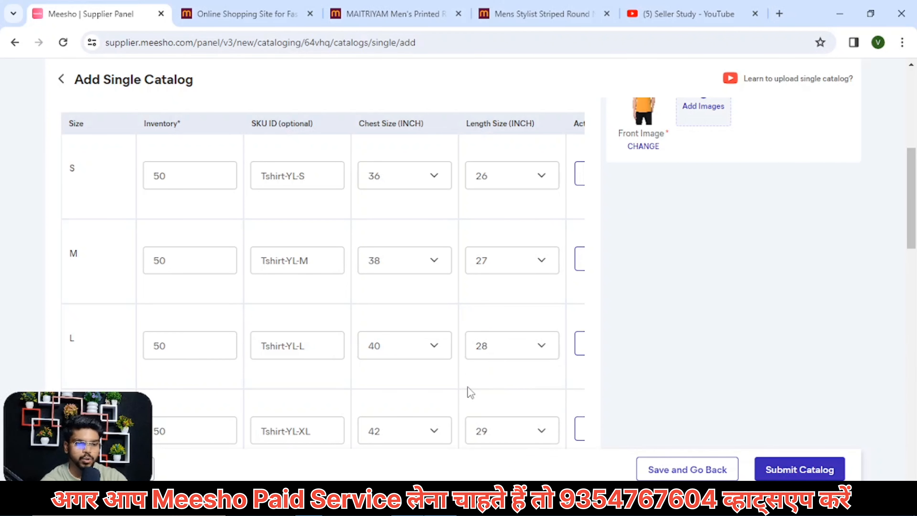
Step: Add the Men Tshirts-yellow-03 and Men Tshirts-yellow-04 pictures as the second and third product images
scroll(432, 314, "down", 2)
scroll(357, 289, "up", 1)
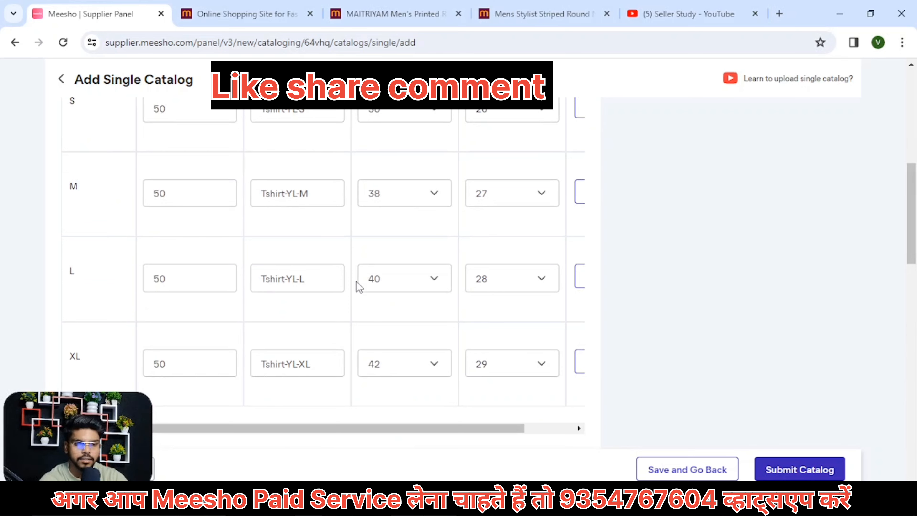
scroll(357, 282, "up", 6)
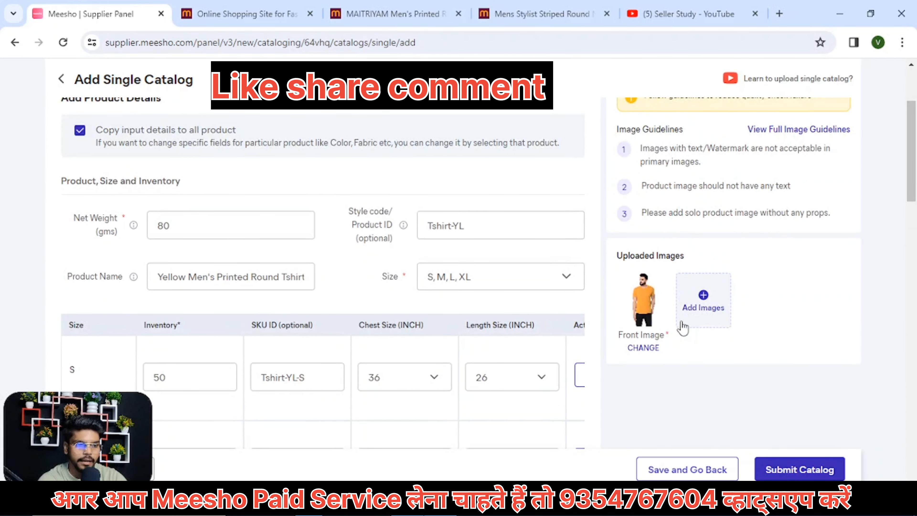
left_click(707, 308)
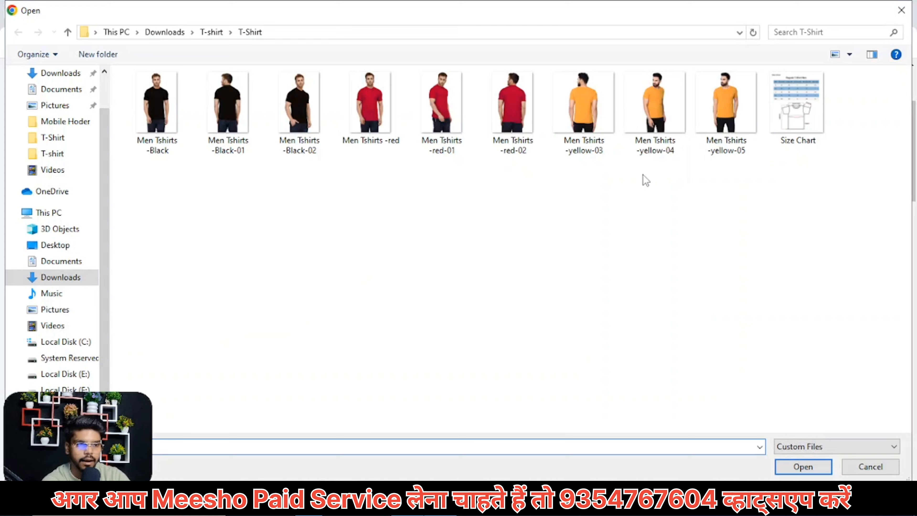
double_click(604, 97)
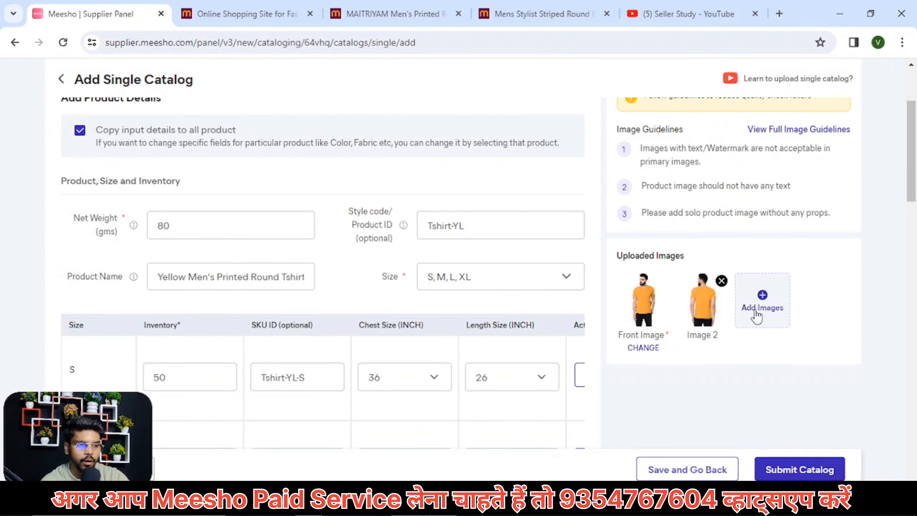
left_click(753, 313)
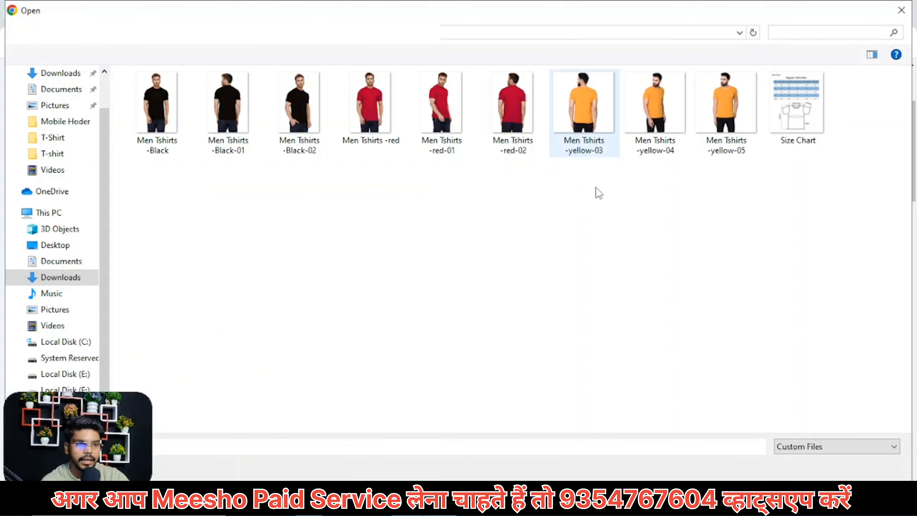
double_click(655, 105)
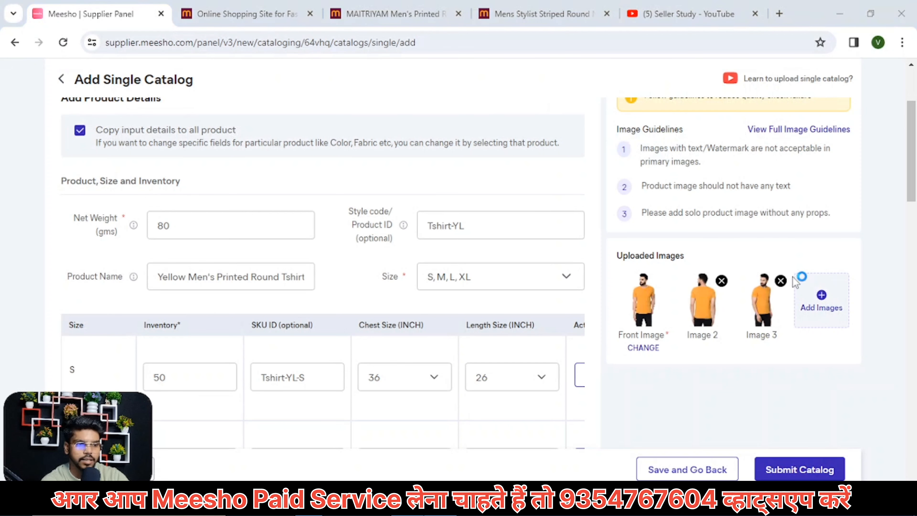
Step: Add the Size Chart picture as the fourth product image
left_click(819, 311)
left_click(782, 119)
double_click(781, 119)
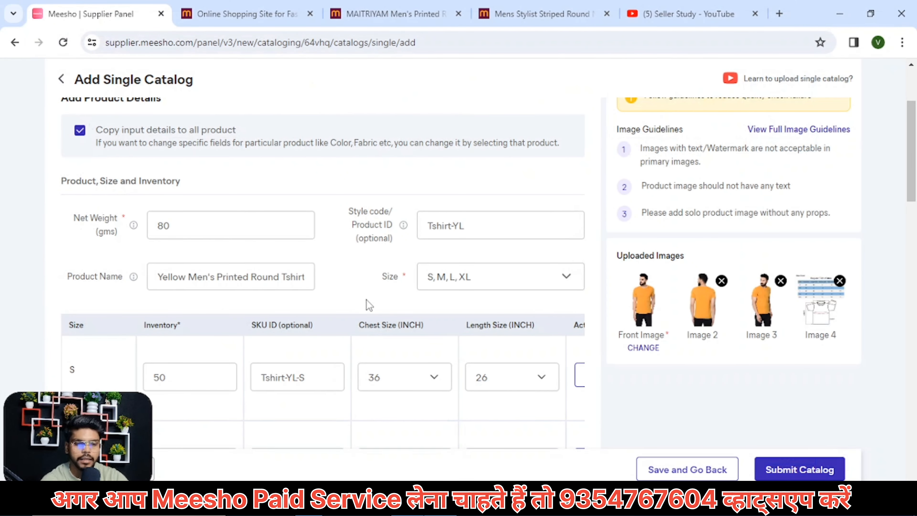
Step: Set the fabric to Polyester in the product details
scroll(353, 340, "down", 3)
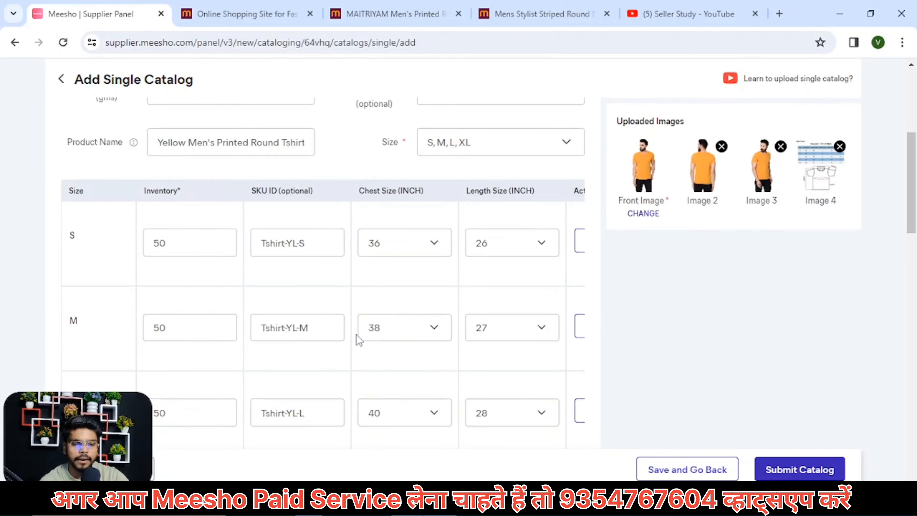
scroll(377, 298, "up", 3)
scroll(394, 314, "down", 2)
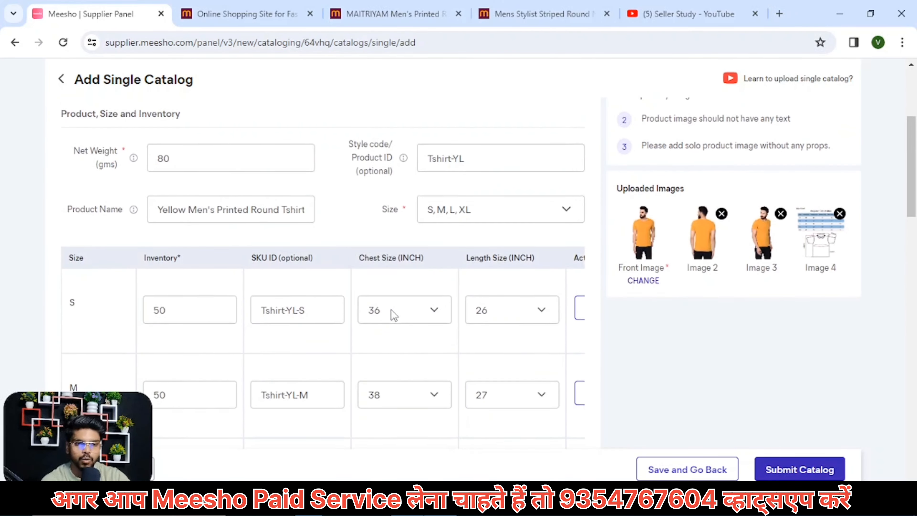
scroll(394, 314, "down", 5)
scroll(391, 315, "down", 3)
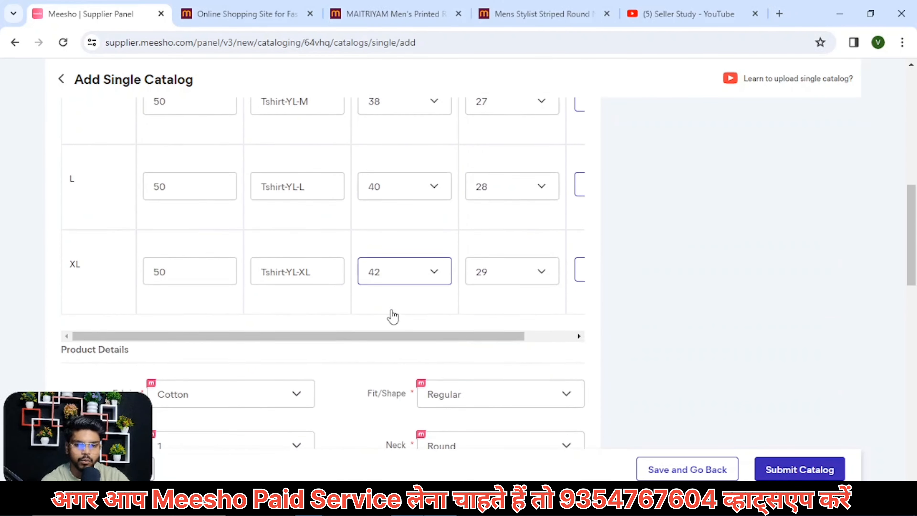
scroll(83, 260, "down", 3)
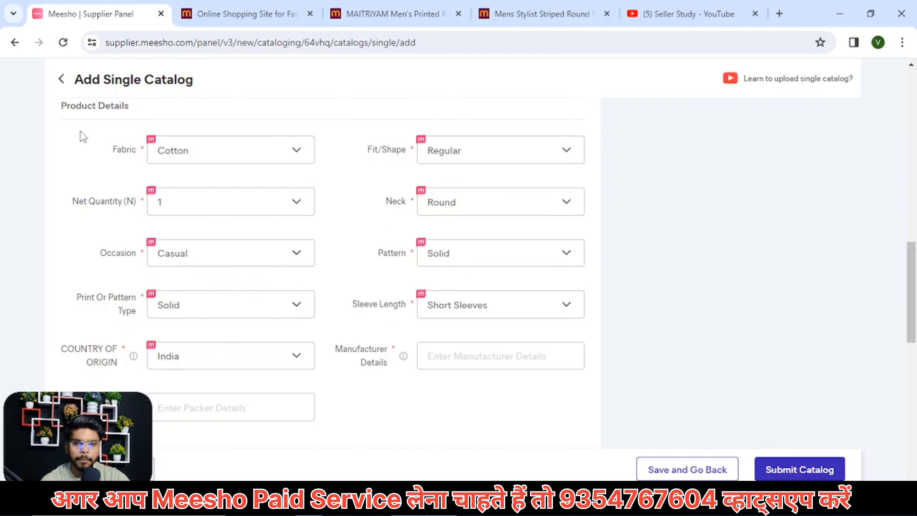
left_click(179, 160)
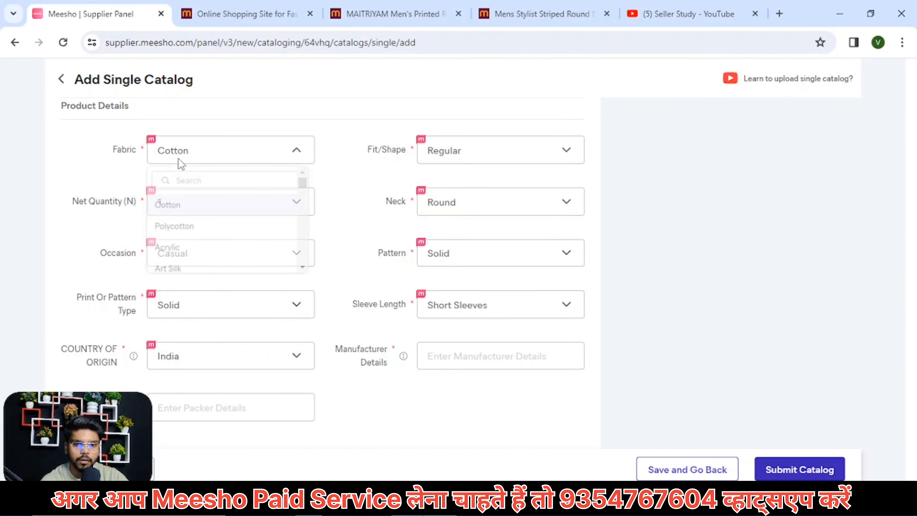
scroll(209, 242, "down", 5)
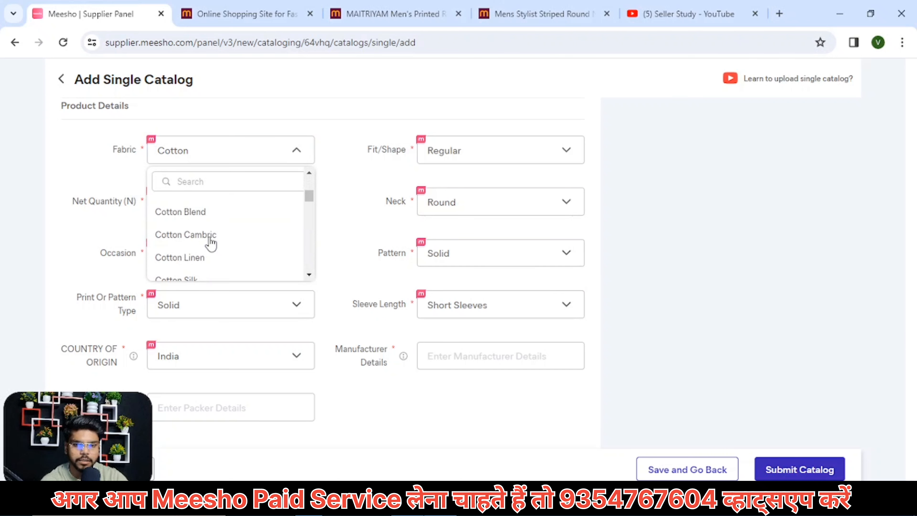
scroll(211, 243, "down", 10)
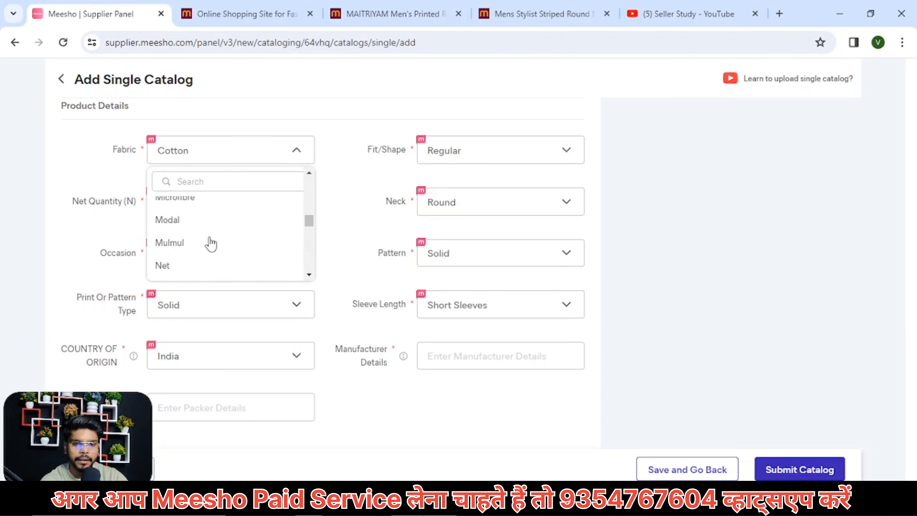
scroll(209, 242, "down", 3)
scroll(198, 217, "down", 2)
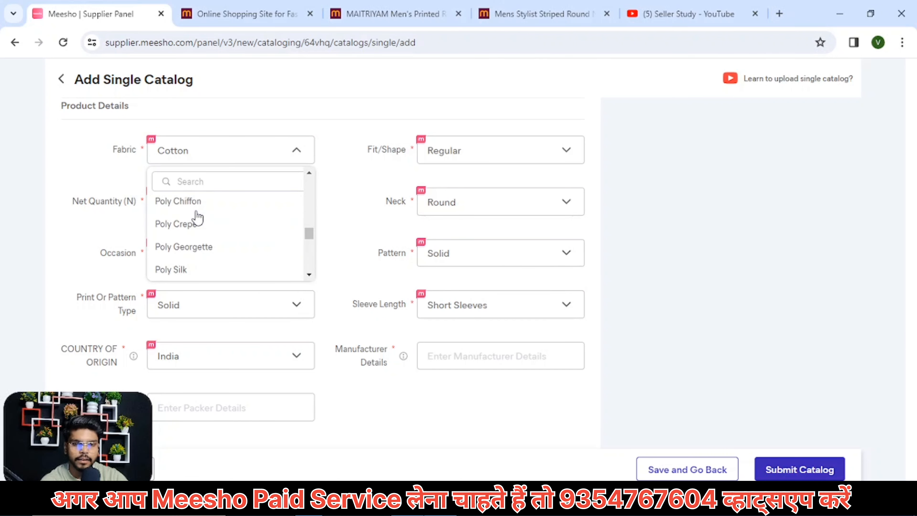
scroll(201, 233, "down", 3)
left_click(226, 221)
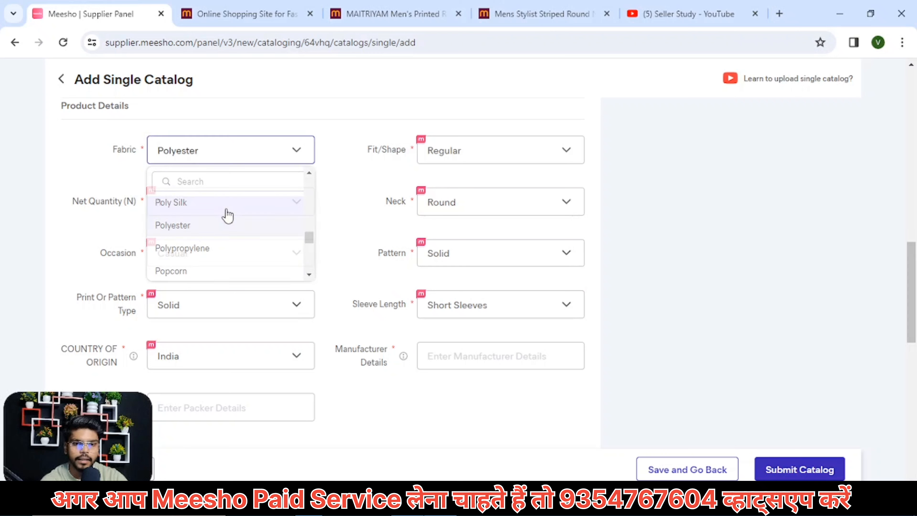
Step: Check the available Fit/Shape options and review the prefilled neck, pattern and sleeve length details
left_click(438, 157)
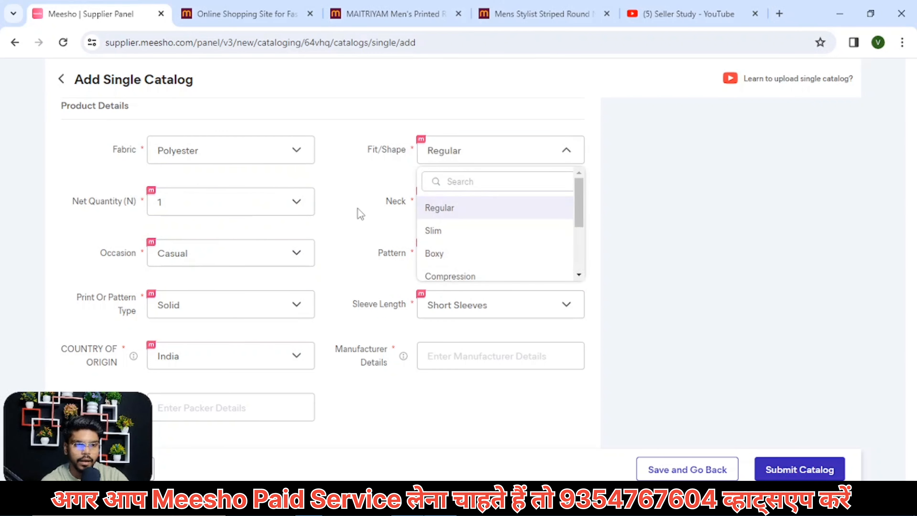
left_click(343, 194)
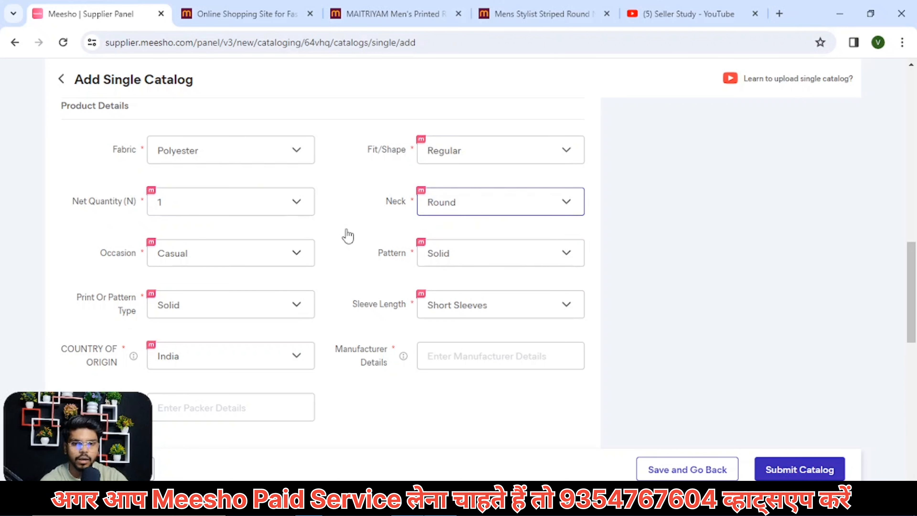
scroll(348, 235, "down", 2)
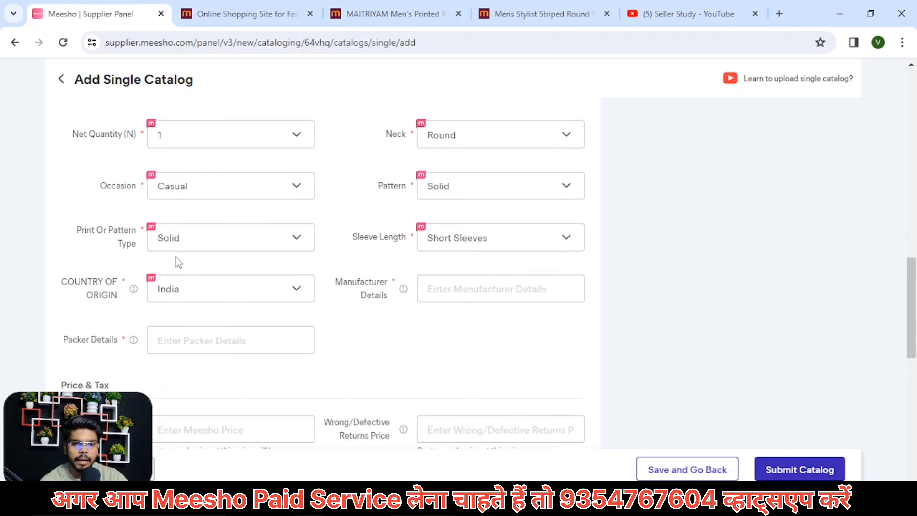
left_click_drag(352, 236, 372, 237)
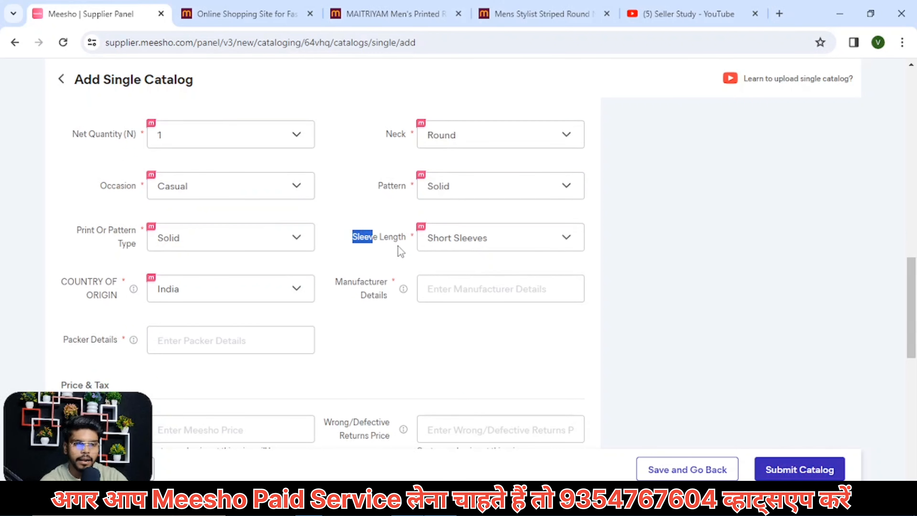
scroll(228, 240, "down", 2)
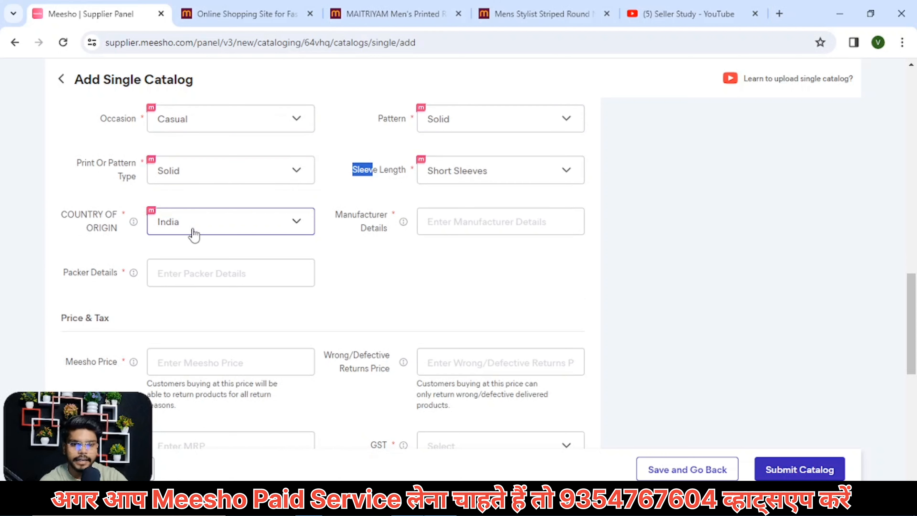
Step: Enter NA for both the manufacturer details and the packer details
left_click_drag(350, 225, 367, 222)
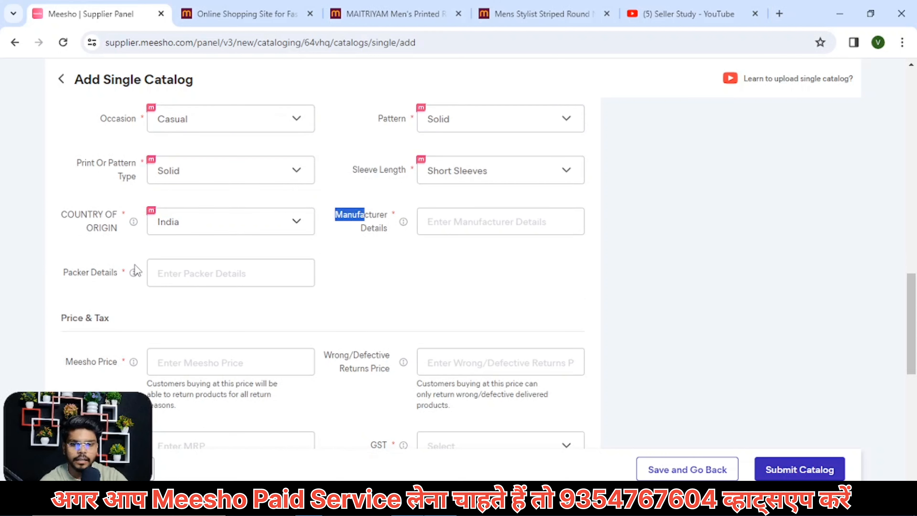
left_click(441, 222)
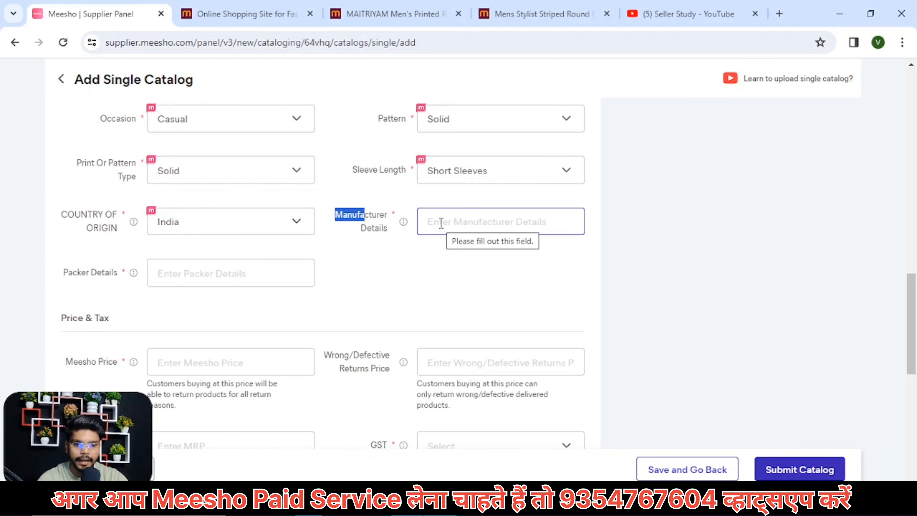
left_click(441, 223)
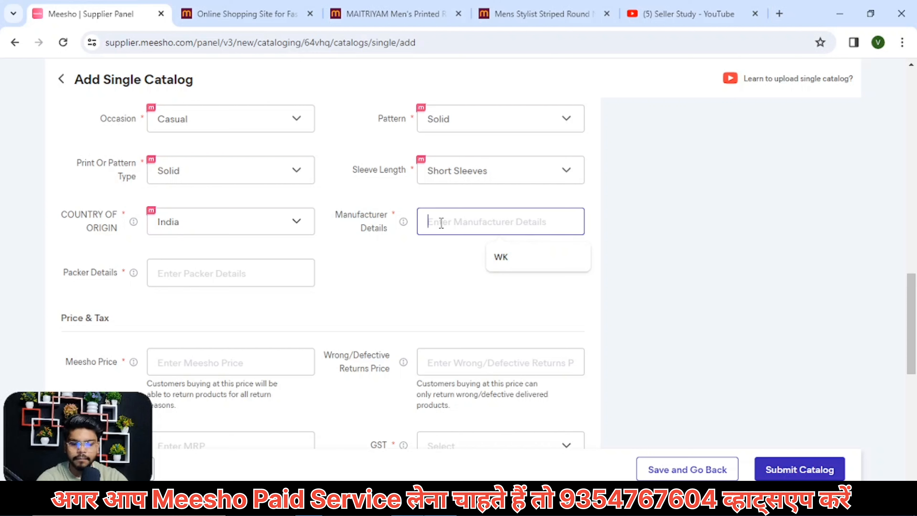
type("NA")
left_click(251, 278)
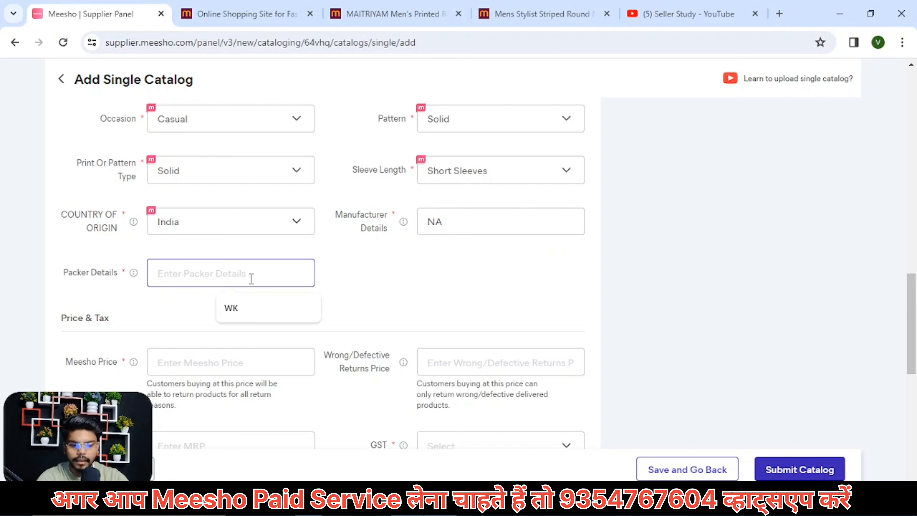
type("NA")
left_click(415, 287)
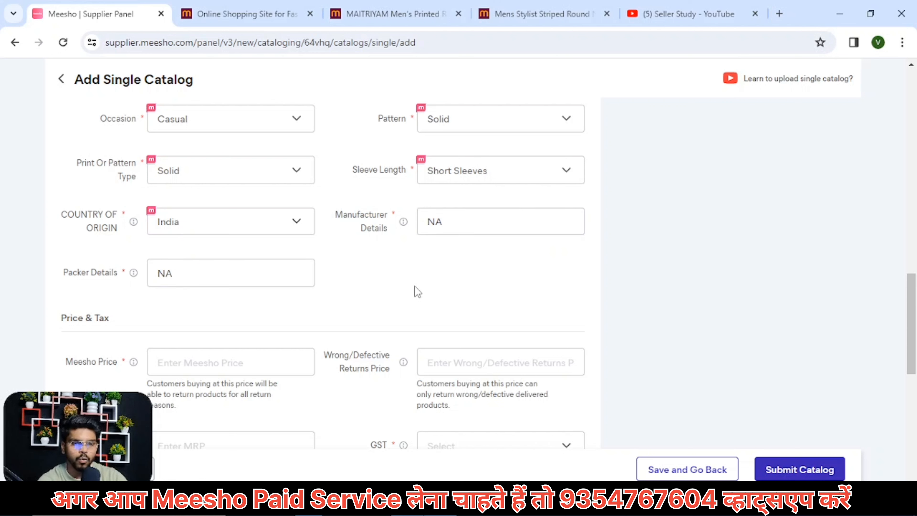
left_click_drag(119, 271, 133, 274)
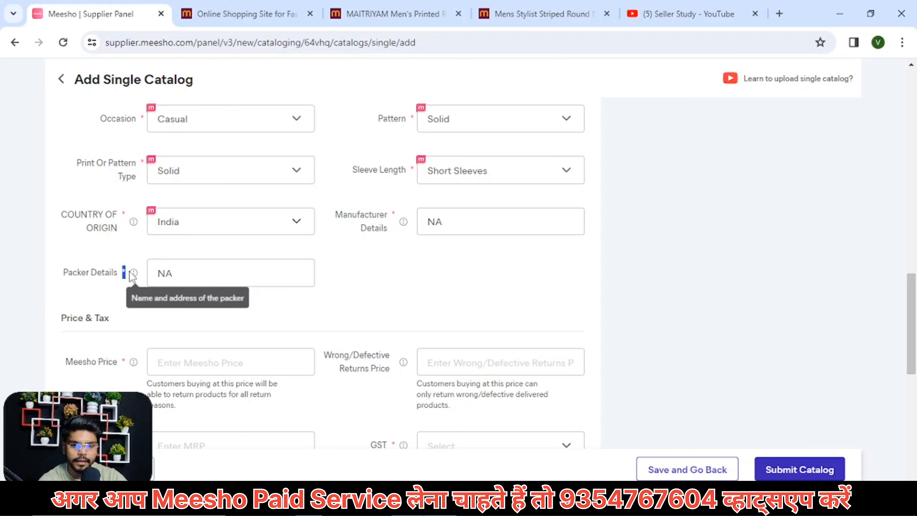
left_click(362, 260)
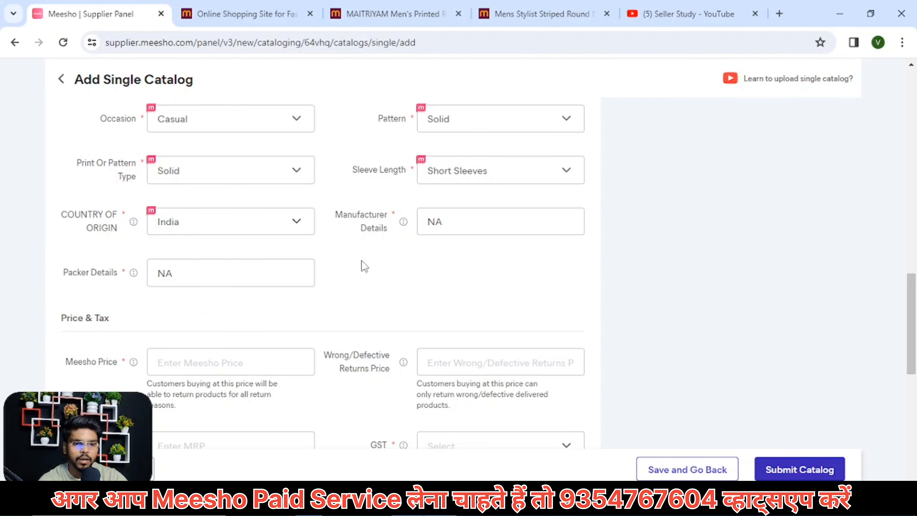
Step: Set the GST rate to 5 in the Price & Tax section
scroll(364, 266, "down", 4)
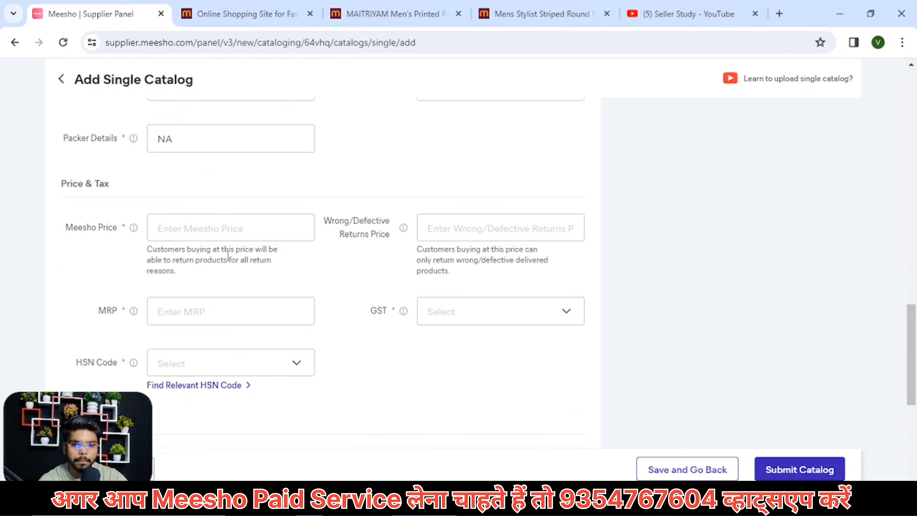
left_click_drag(63, 179, 119, 196)
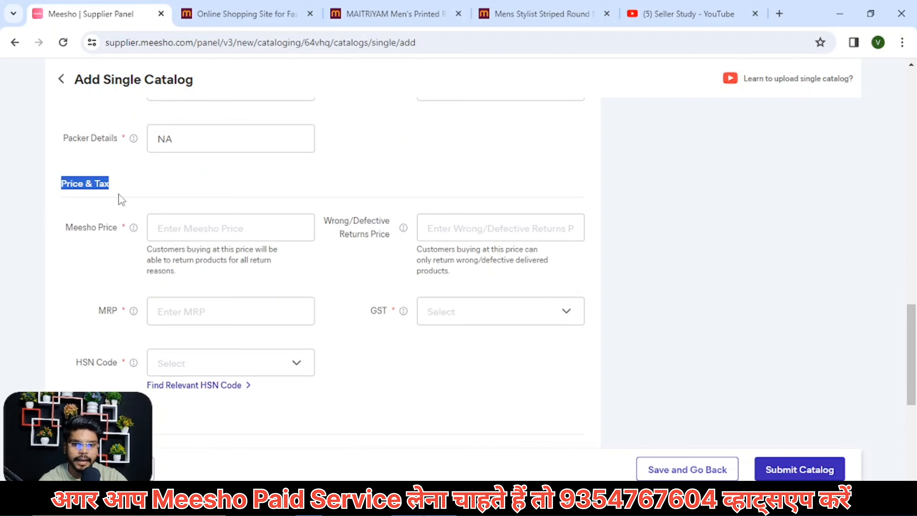
left_click(108, 260)
scroll(134, 266, "down", 2)
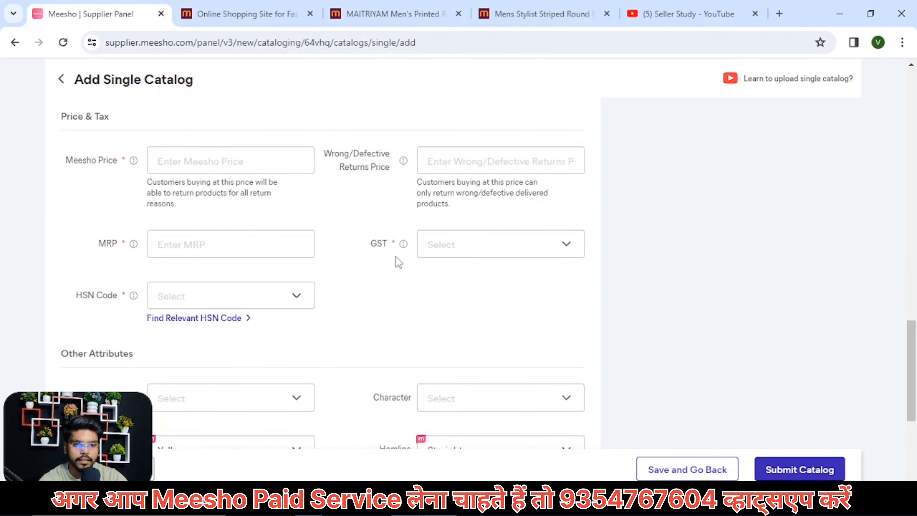
left_click(461, 254)
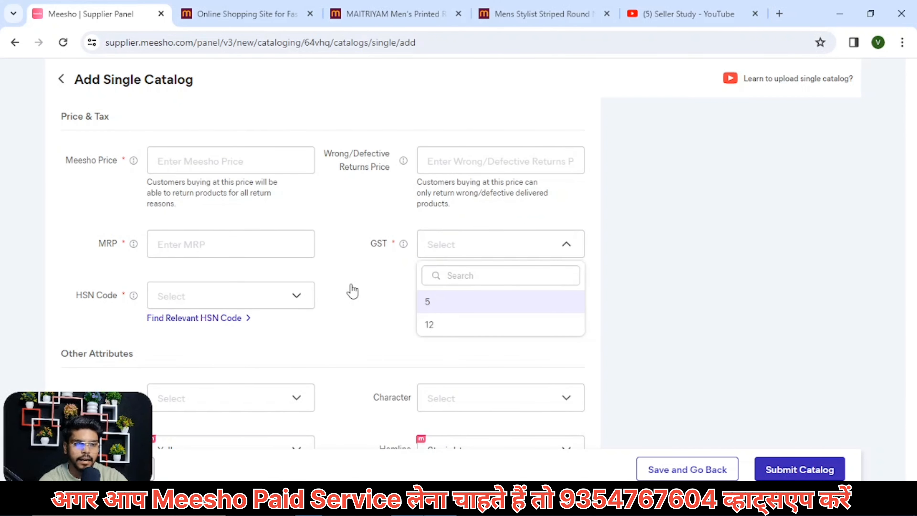
key("Return")
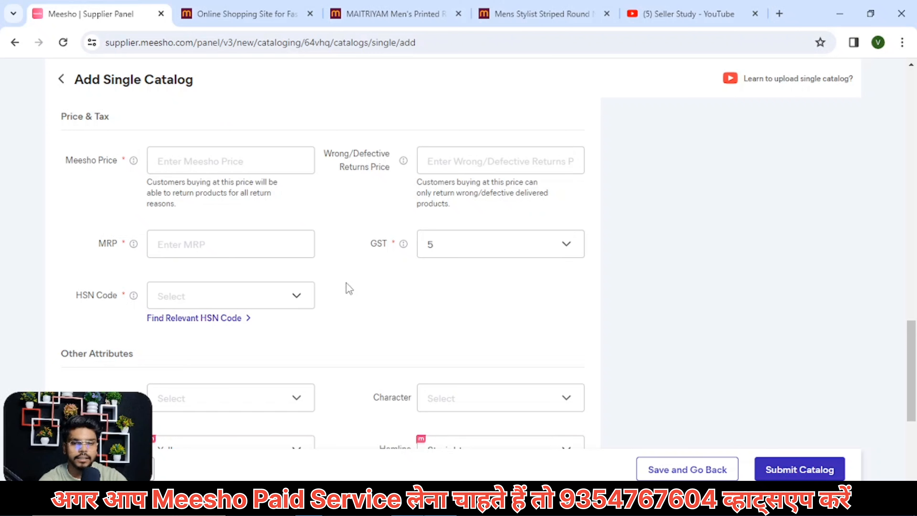
Step: Choose 610910 as the product's HSN code
left_click(197, 302)
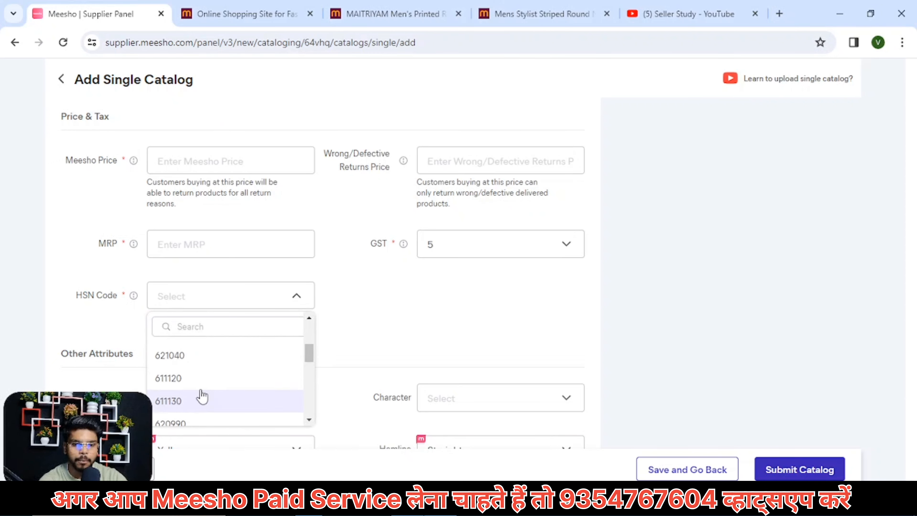
scroll(203, 392, "up", 2)
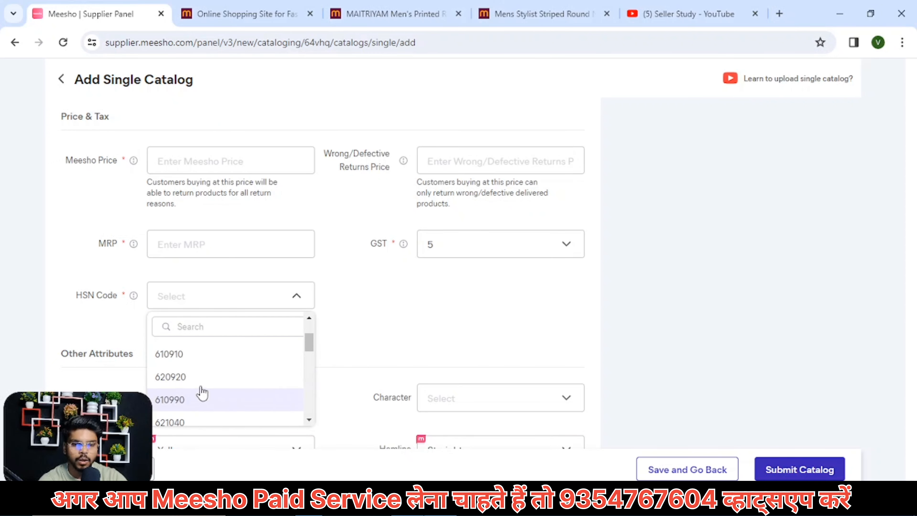
left_click(195, 356)
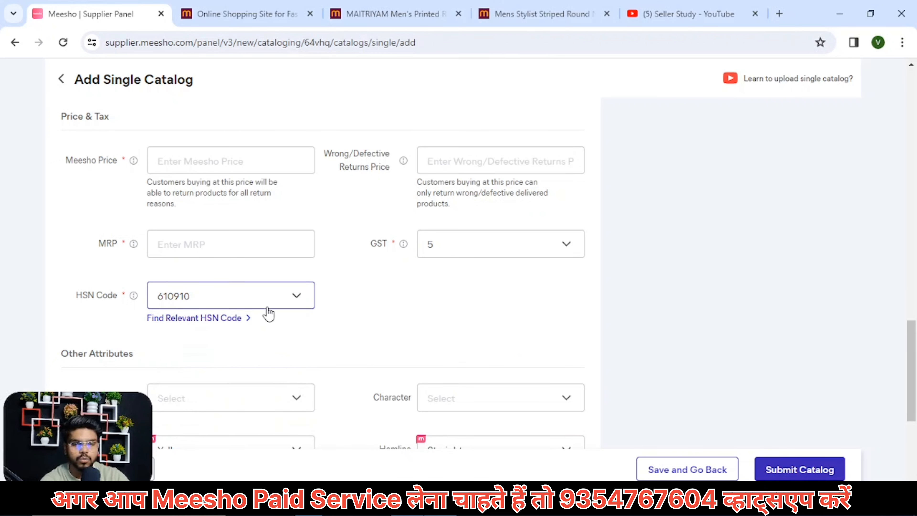
Step: Enter an MRP of 299 and a Meesho price of 149
left_click(209, 249)
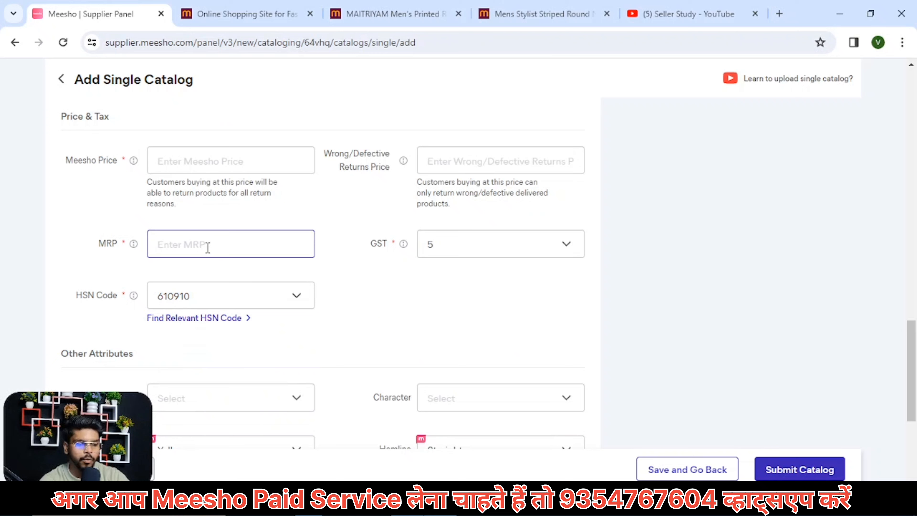
type("299")
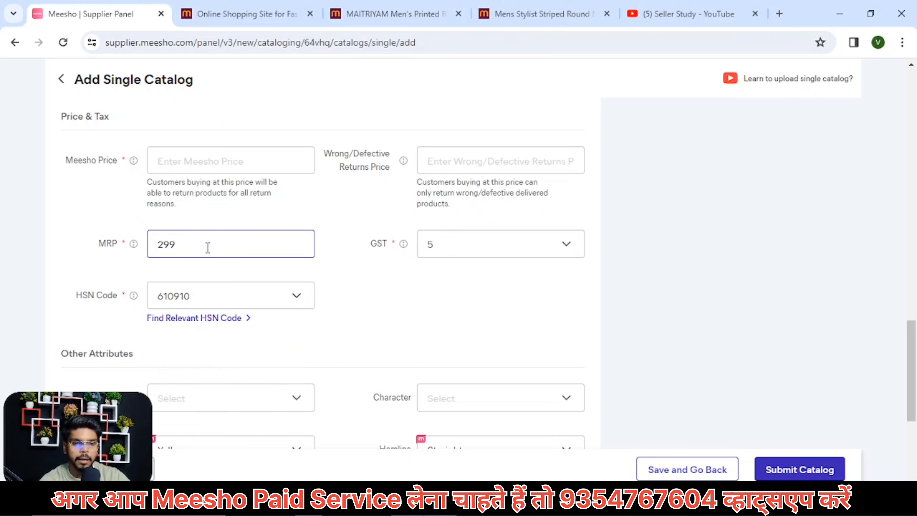
left_click(258, 167)
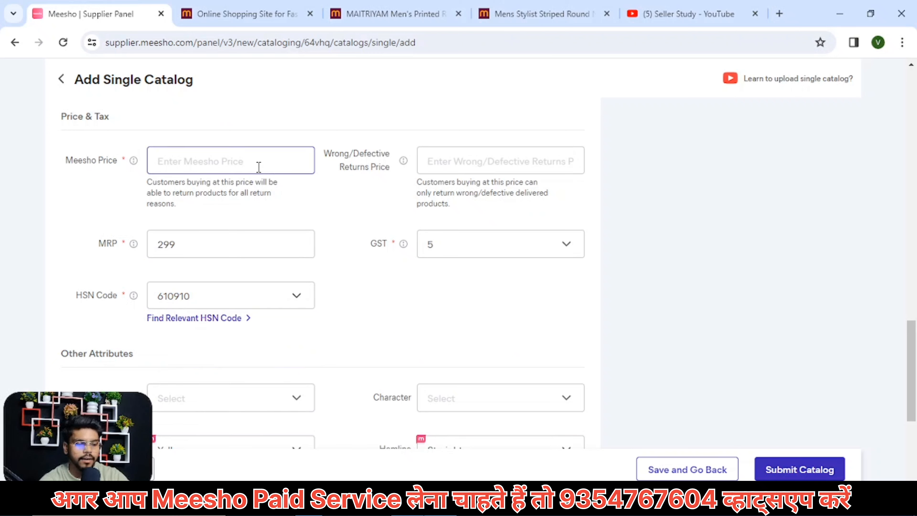
type("149")
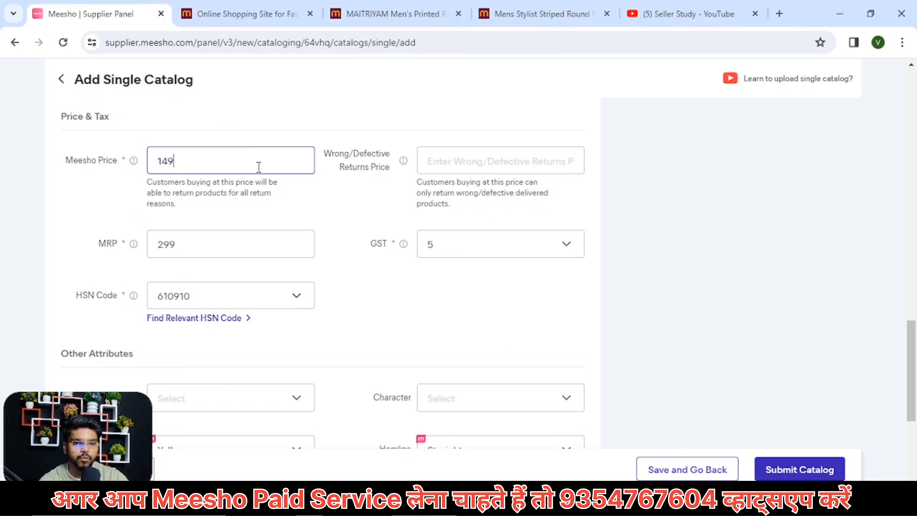
left_click(329, 202)
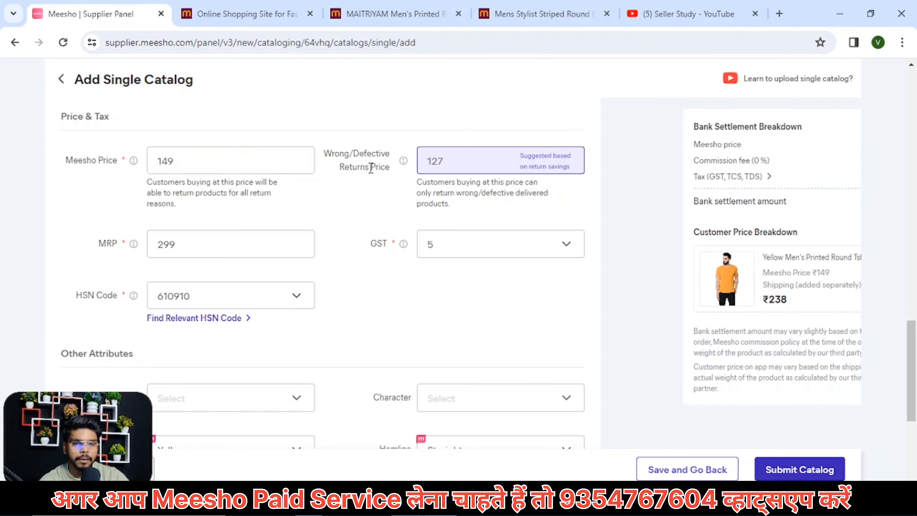
Step: Replace the suggested Wrong/Defective Returns Price with 148
left_click_drag(331, 154, 363, 187)
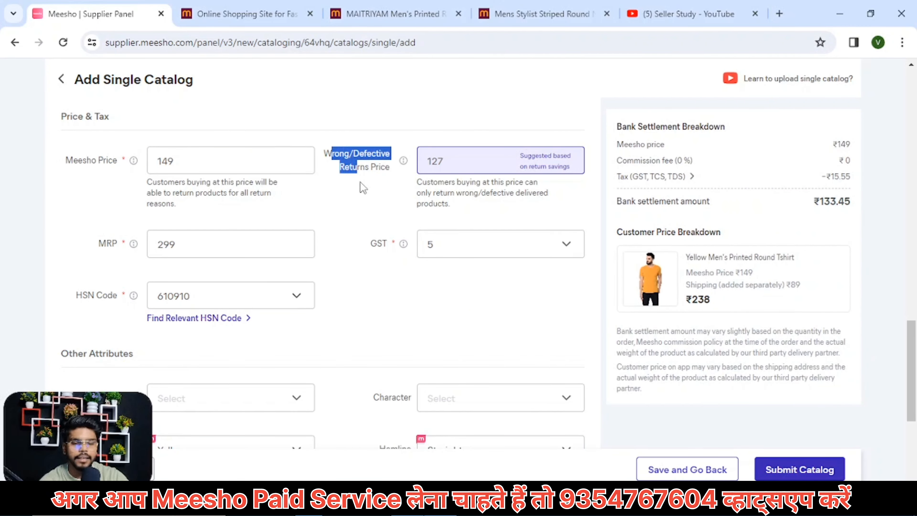
left_click(361, 183)
double_click(438, 159)
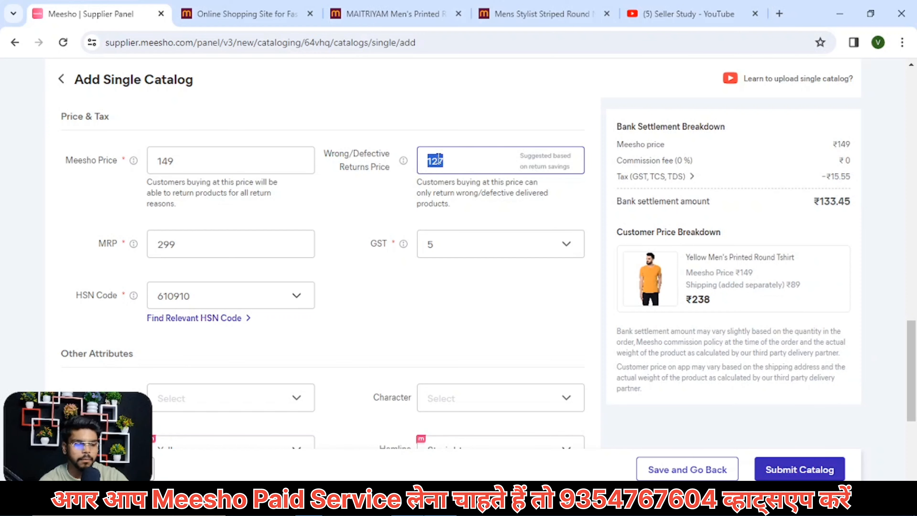
type("148")
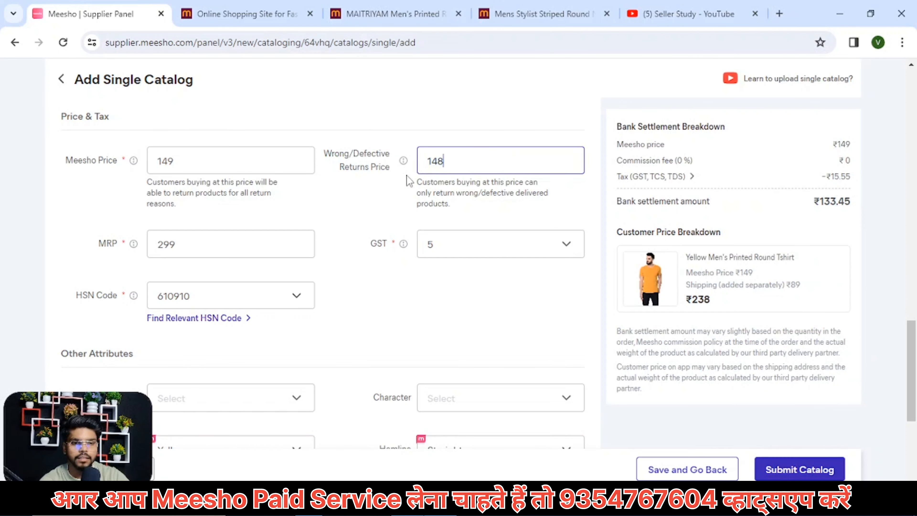
left_click(385, 194)
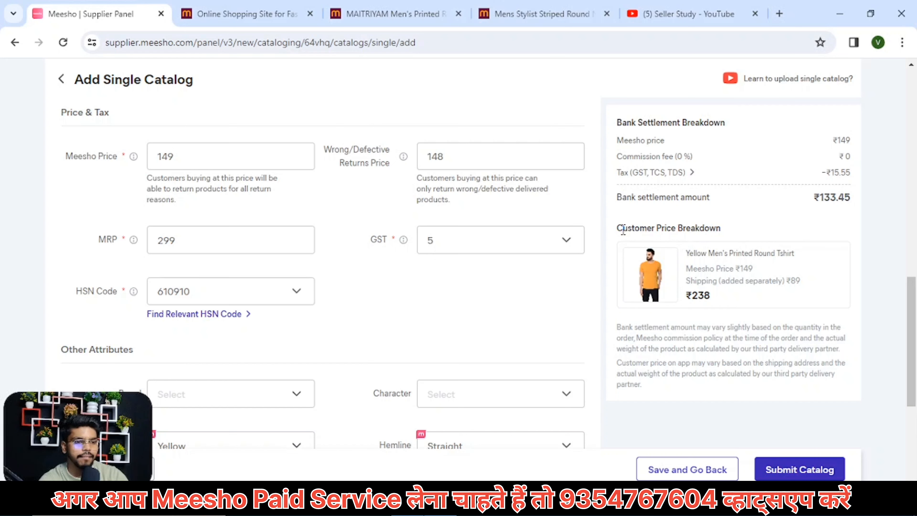
Step: Review the customer price breakdown and the bank settlement amount, including the GST, TCS and TDS deductions
left_click_drag(624, 230, 657, 234)
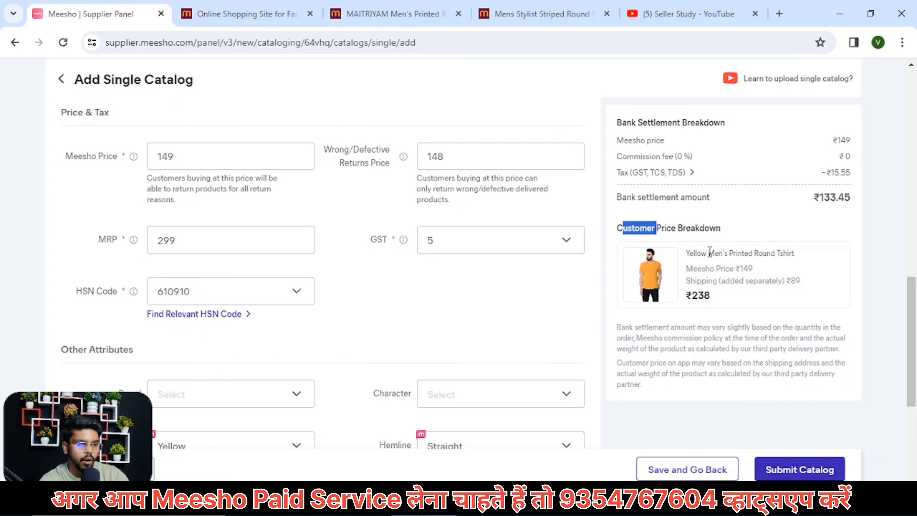
left_click(695, 251)
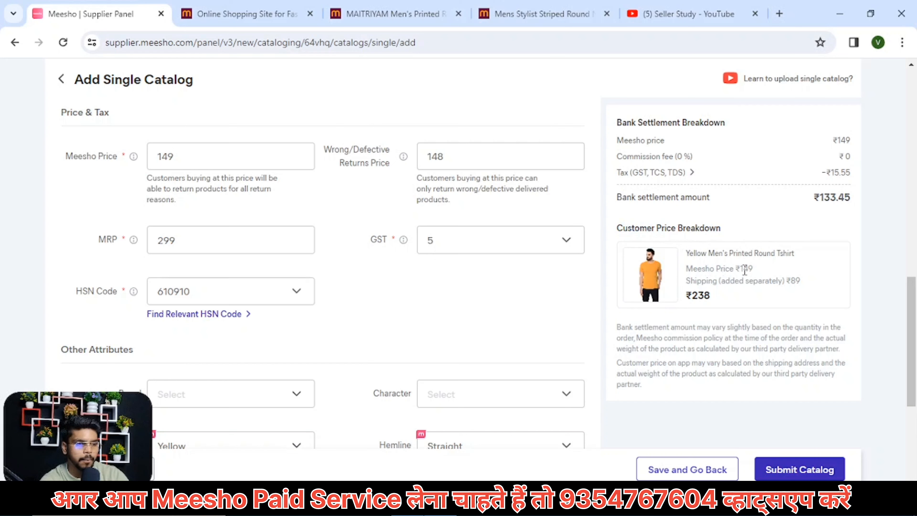
left_click_drag(744, 269, 754, 275)
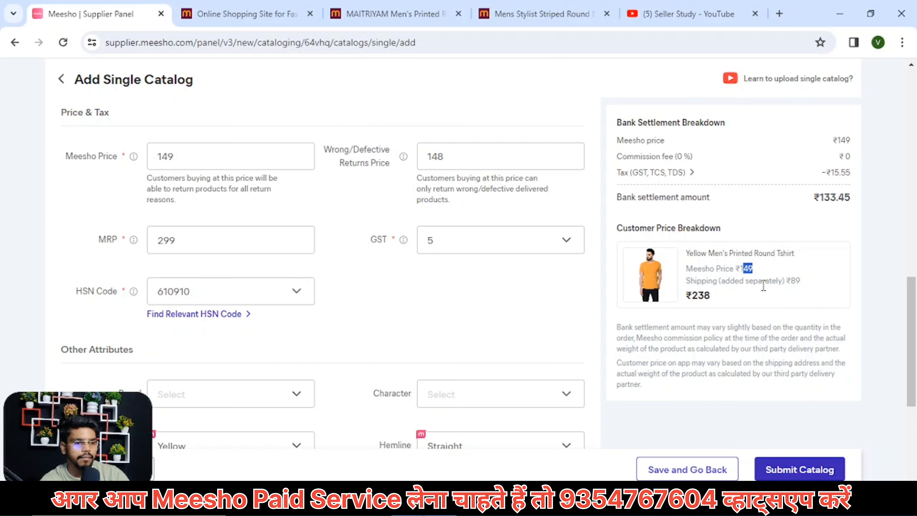
left_click(792, 275)
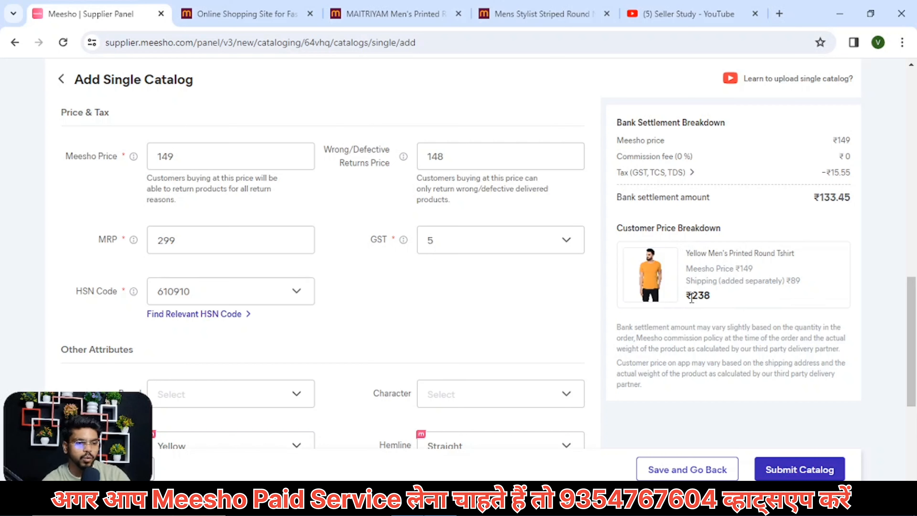
left_click_drag(691, 299, 703, 299)
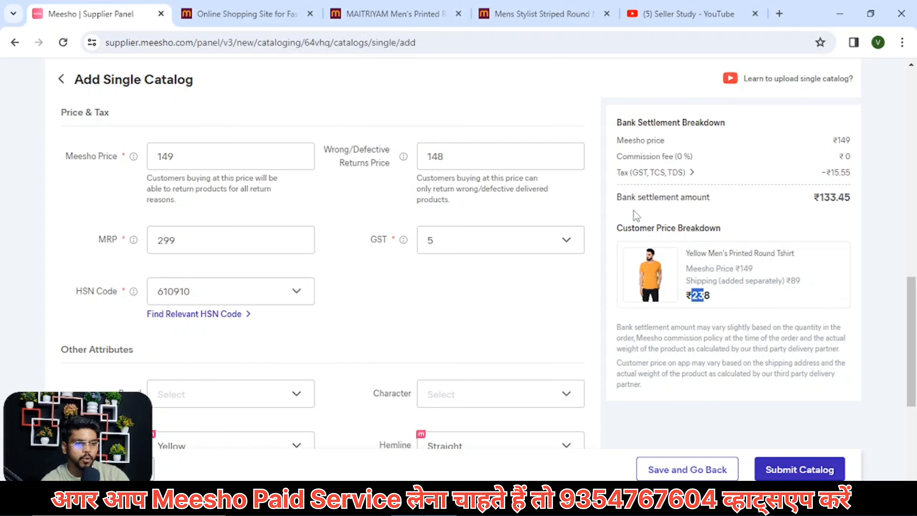
left_click_drag(818, 206, 837, 207)
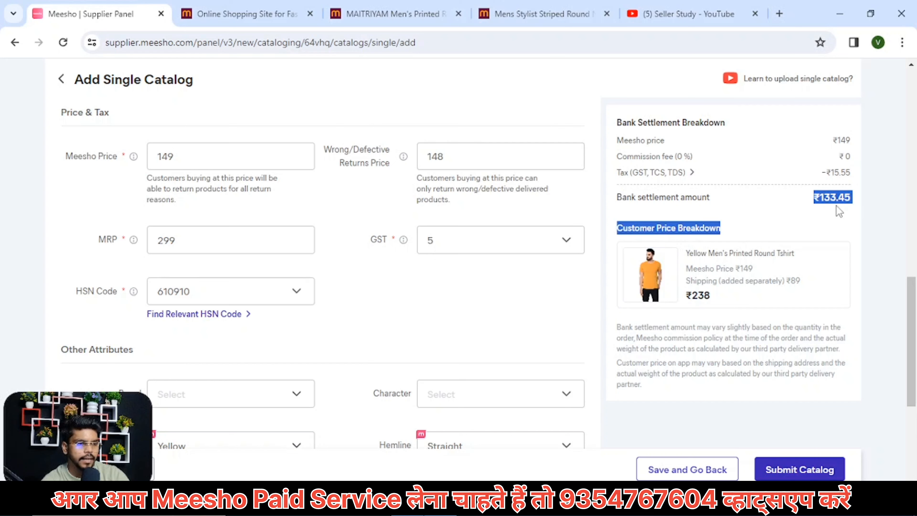
left_click(691, 173)
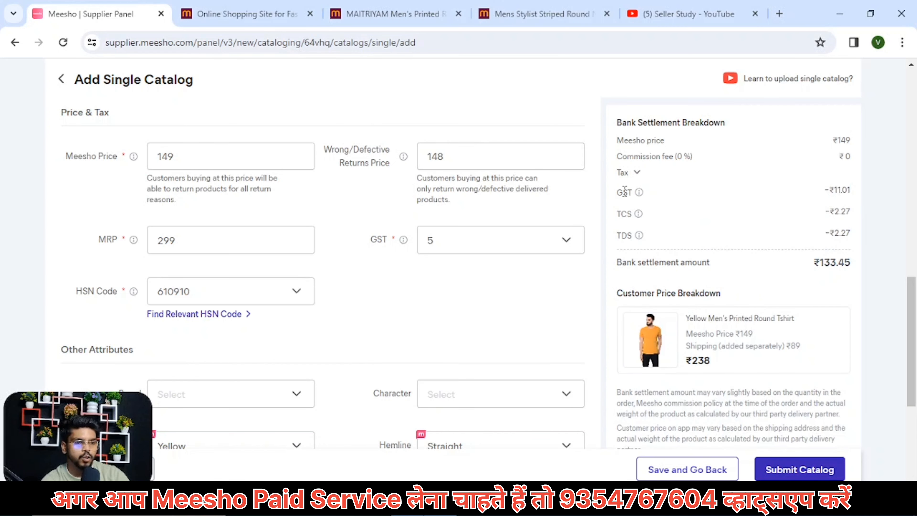
double_click(624, 213)
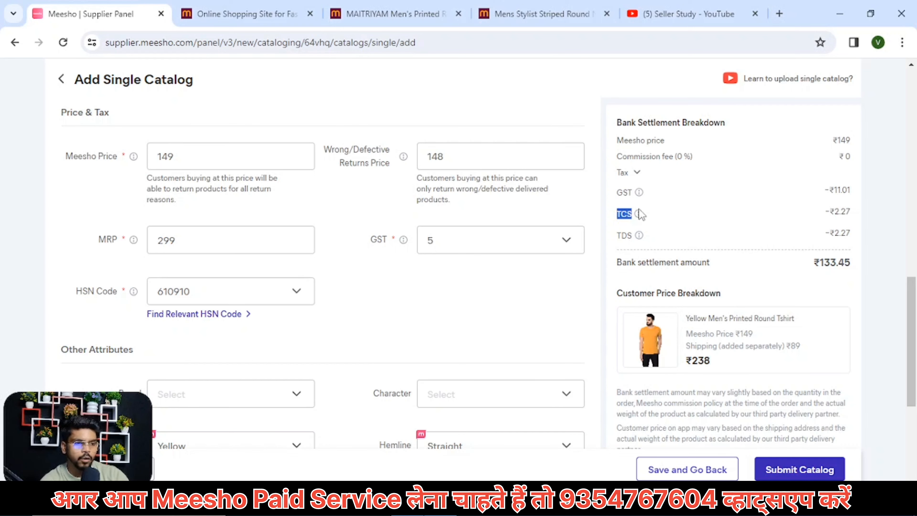
left_click(639, 214)
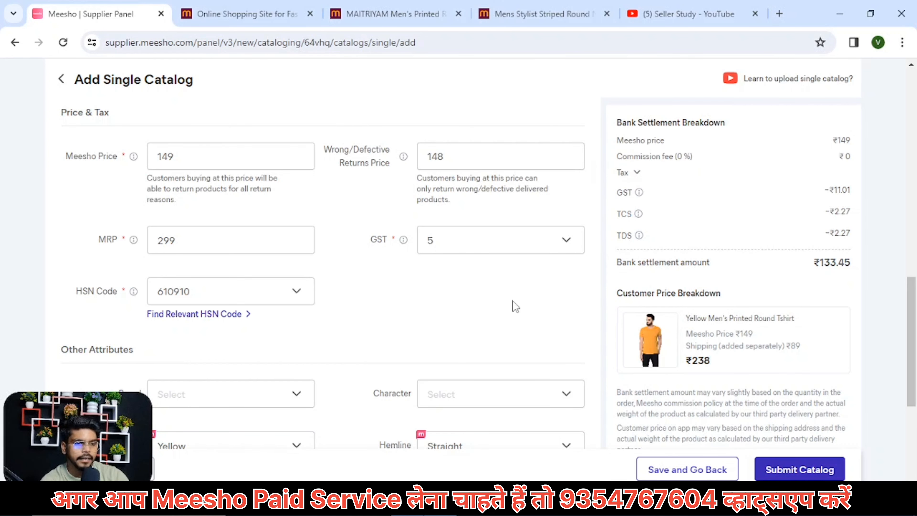
Step: Enter the description "Men's Printed Round Tshirt" followed by "Mens Stylist Striped Round Neck Tshirt" in the other attributes
scroll(516, 307, "down", 3)
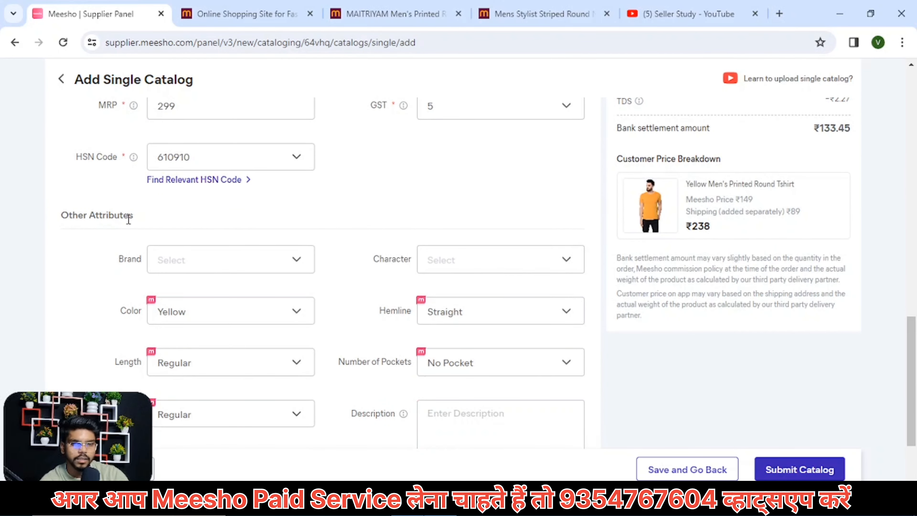
scroll(49, 182, "down", 2)
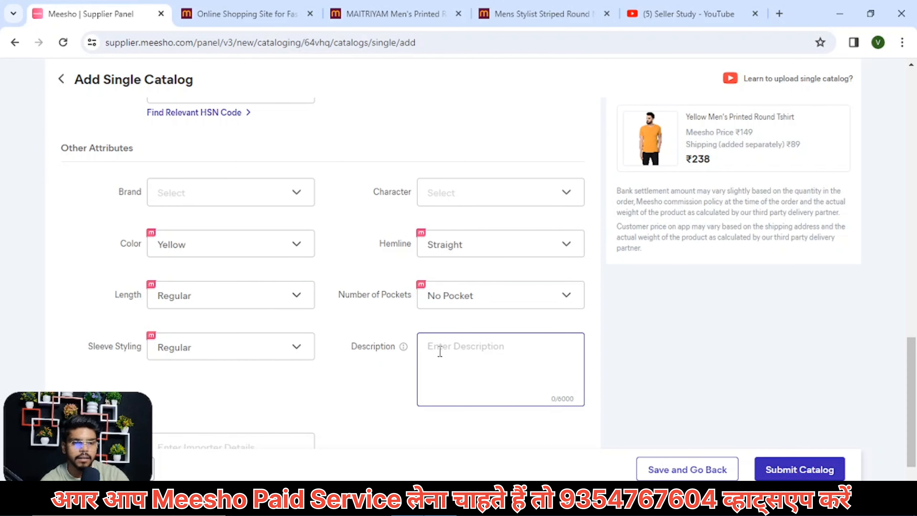
left_click(432, 352)
type("Men's Printed Round Tshirt Mens Stylist Striped Round Neck Tshirt")
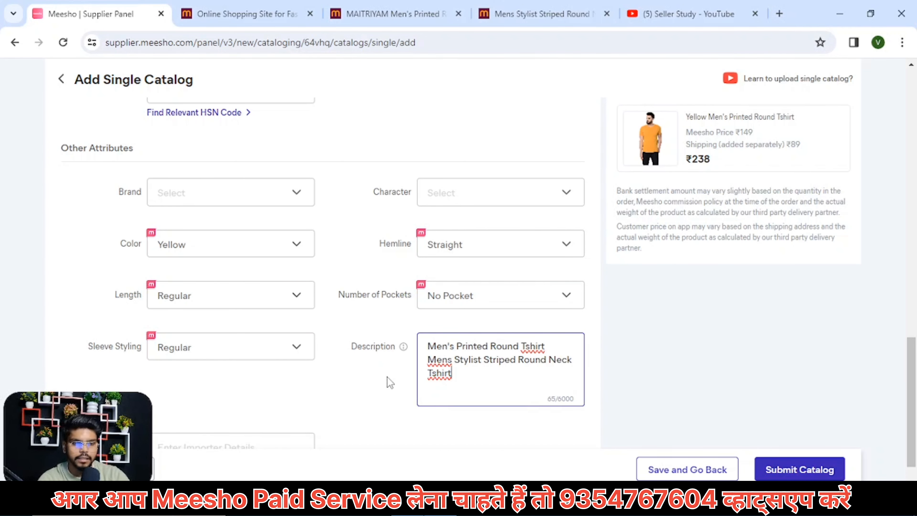
Step: Fill in the importer details with NA
scroll(387, 375, "down", 1)
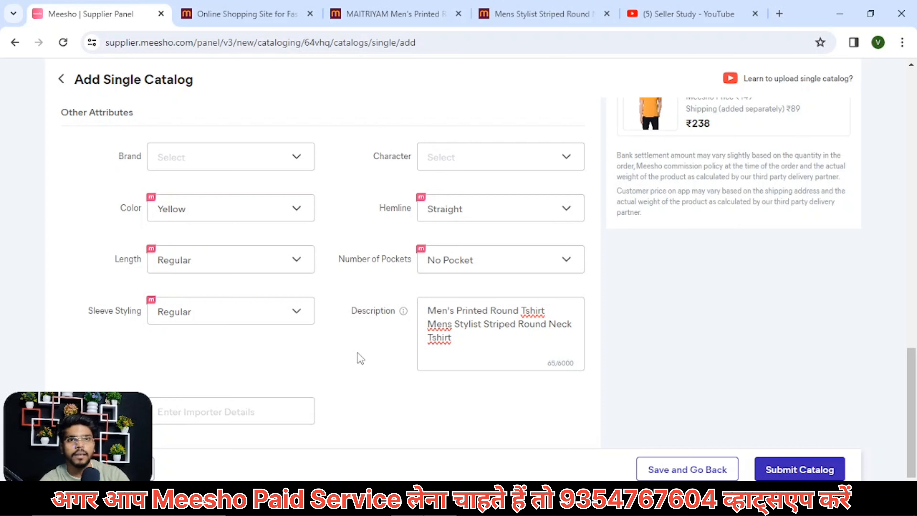
left_click(214, 407)
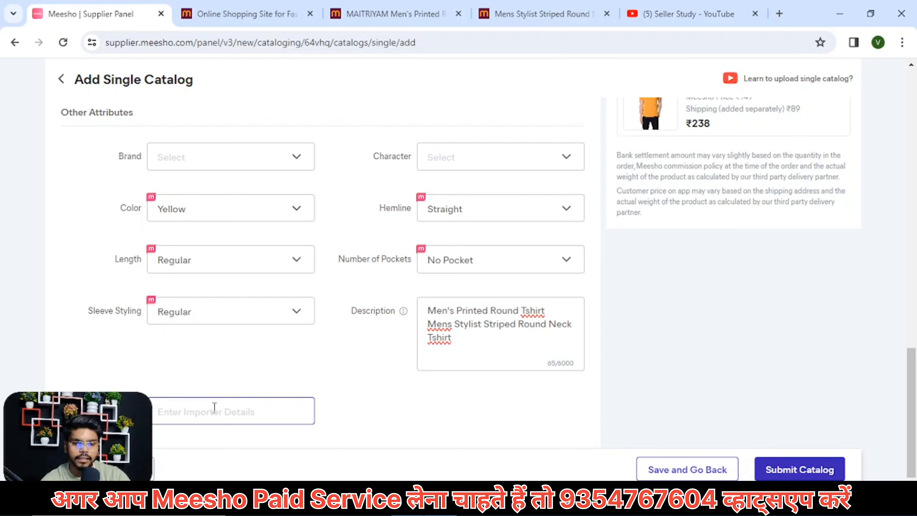
left_click(199, 403)
left_click(233, 472)
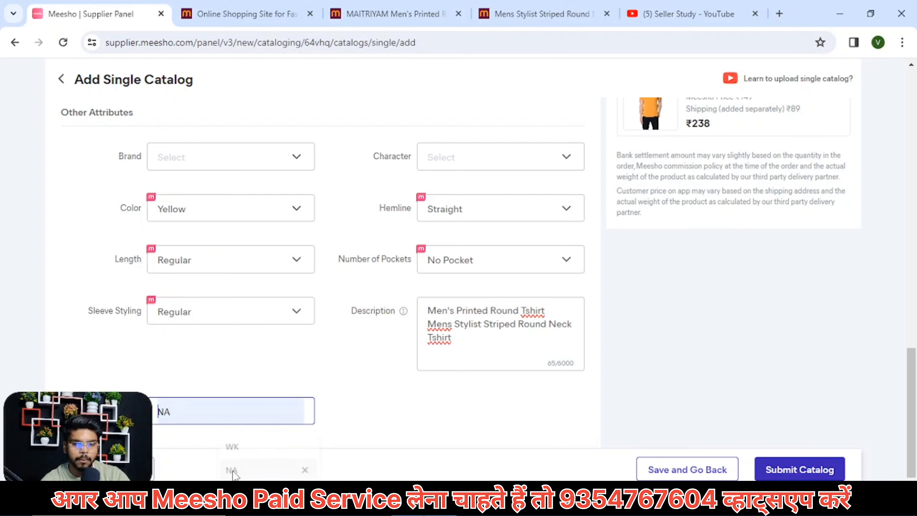
left_click(470, 368)
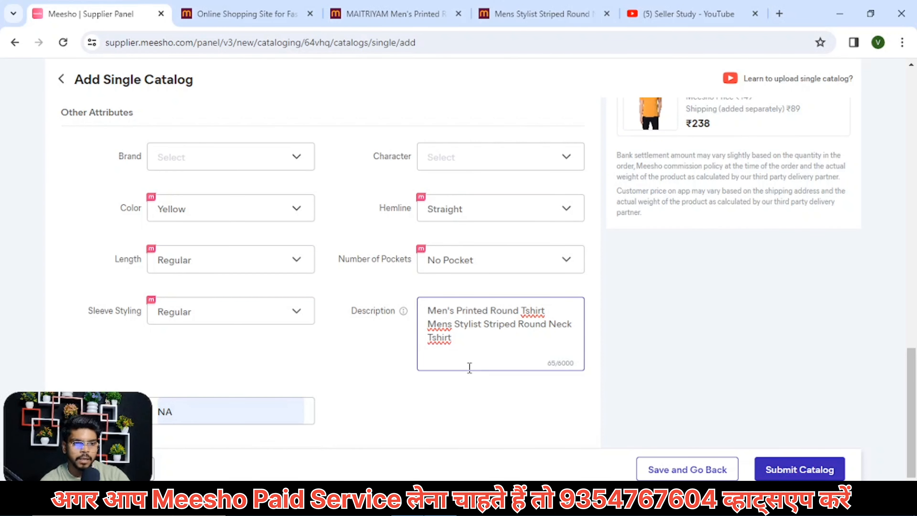
left_click(757, 408)
Step: Submit the completed yellow T-shirt catalog for quality check and confirm the submission
scroll(907, 392, "up", 2)
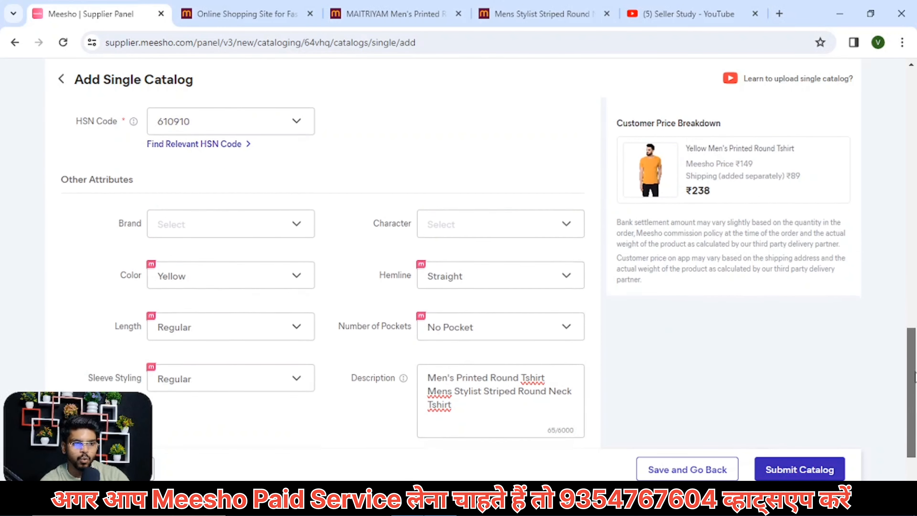
scroll(908, 392, "down", 2)
left_click(818, 468)
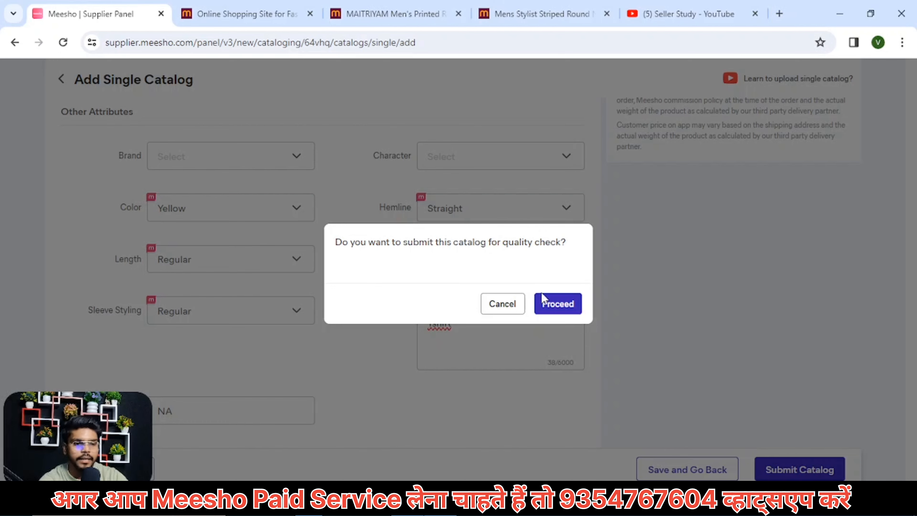
left_click(552, 303)
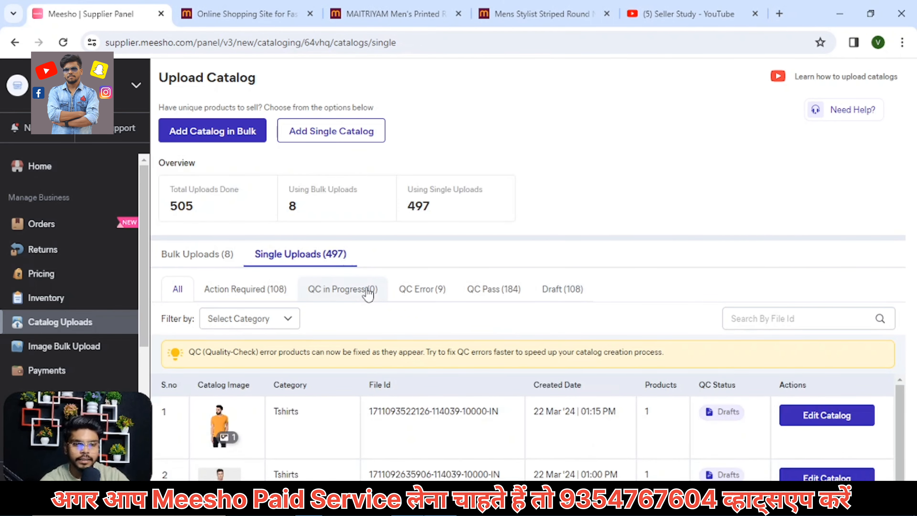
Step: Show the single uploads with QC in progress, and dismiss the price recommendation and the catalog boost offer
left_click(348, 296)
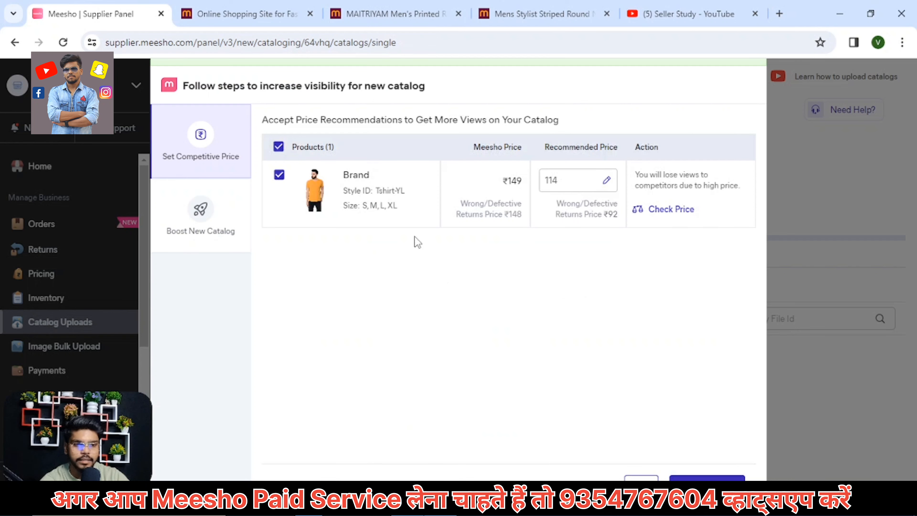
left_click(638, 485)
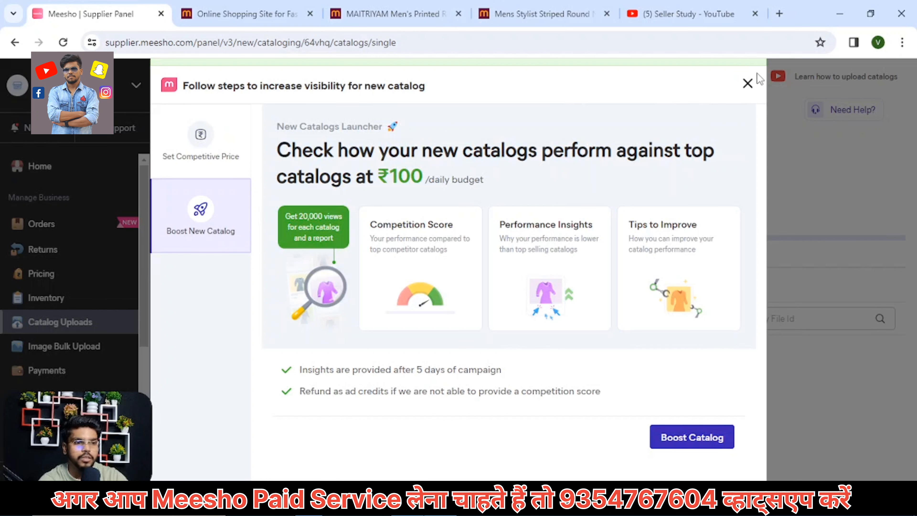
left_click(748, 85)
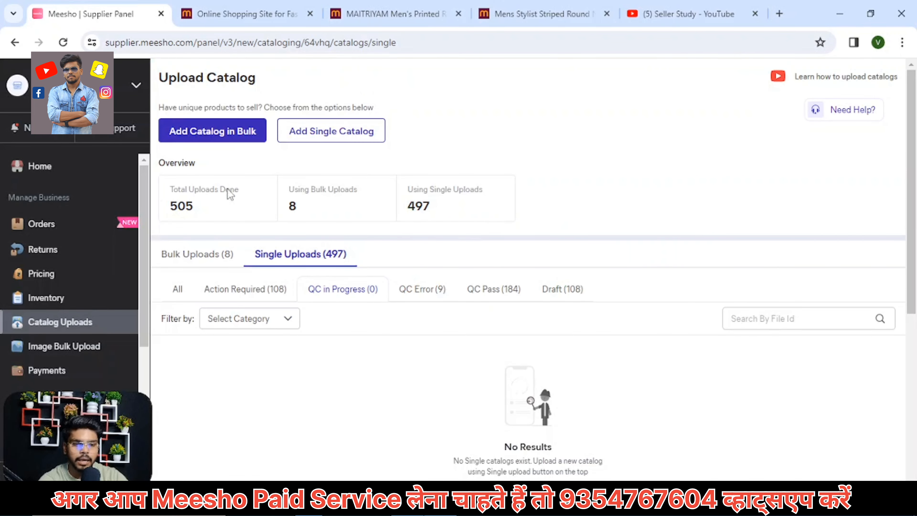
Step: Refresh the catalog uploads, check the yellow T-shirt's QC status and open its catalog in the inventory
left_click(62, 43)
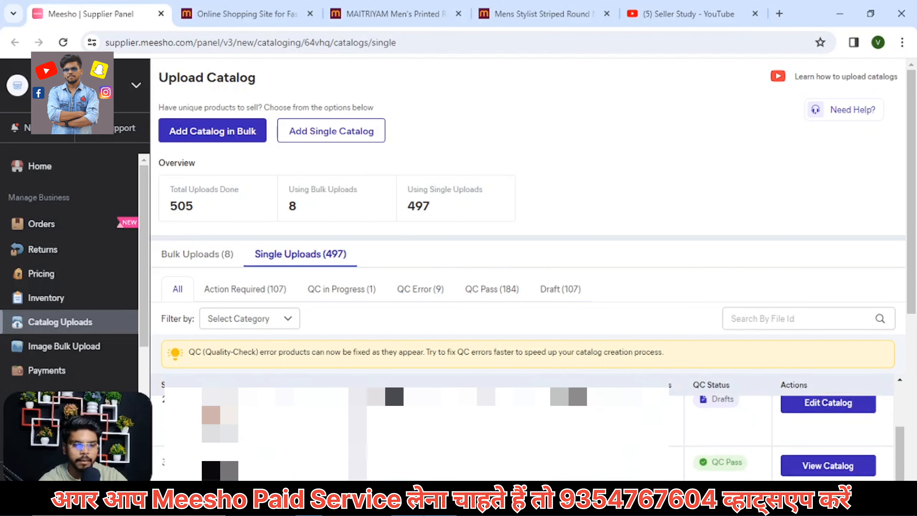
left_click(352, 295)
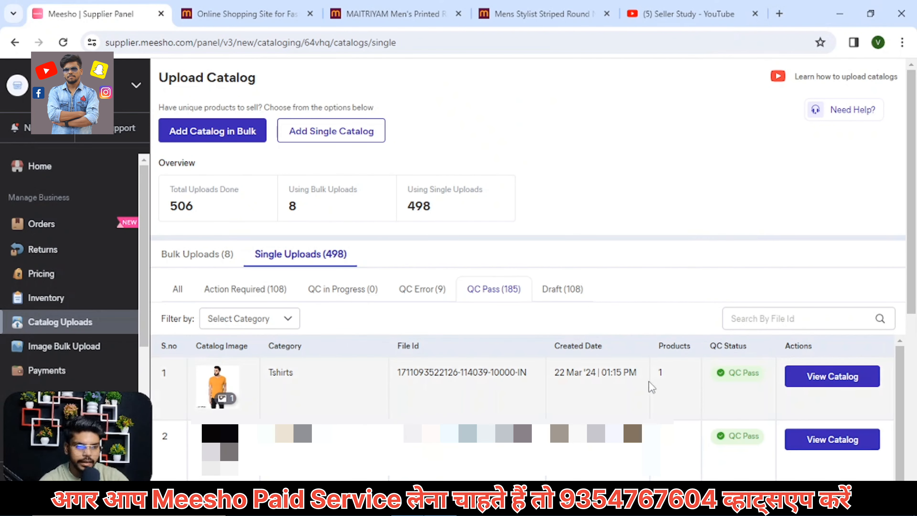
triple_click(733, 373)
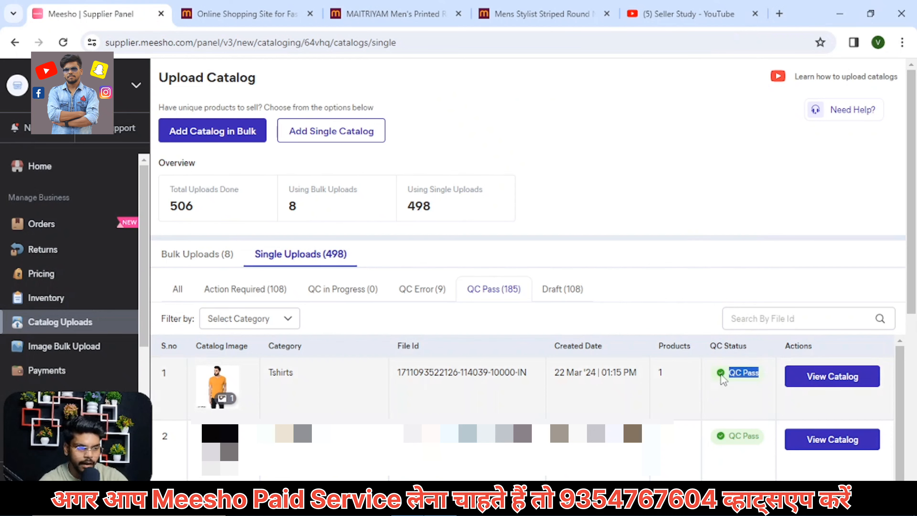
left_click(818, 378)
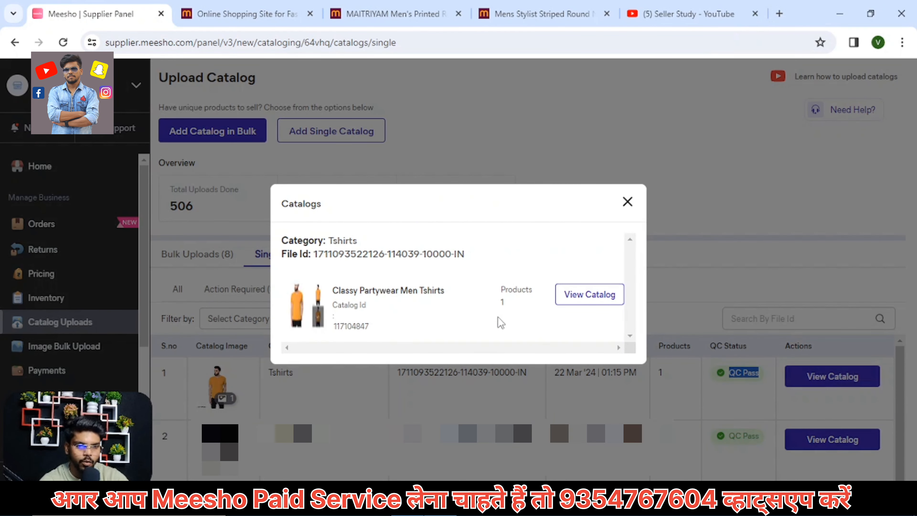
left_click(588, 295)
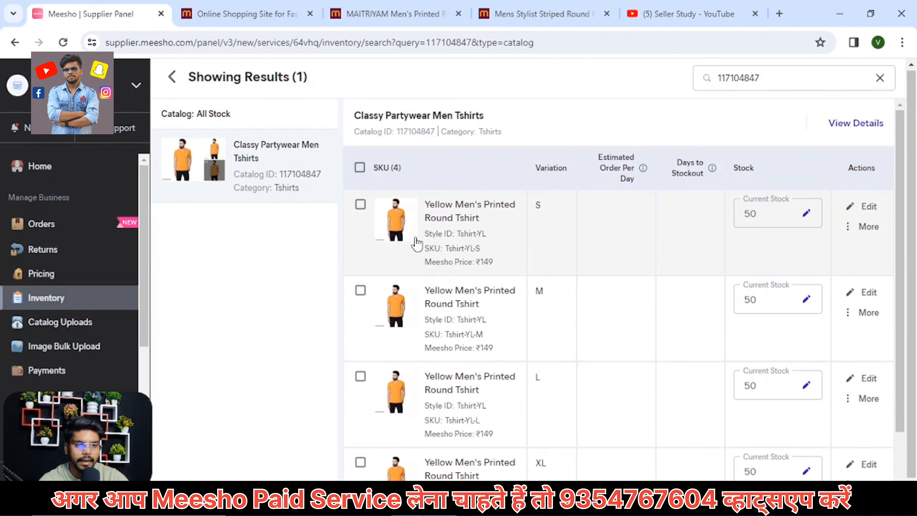
Step: Examine the sizes and product details in the MAITRIYAM T-shirt listing, and return to the new catalog's inventory entry
left_click(394, 14)
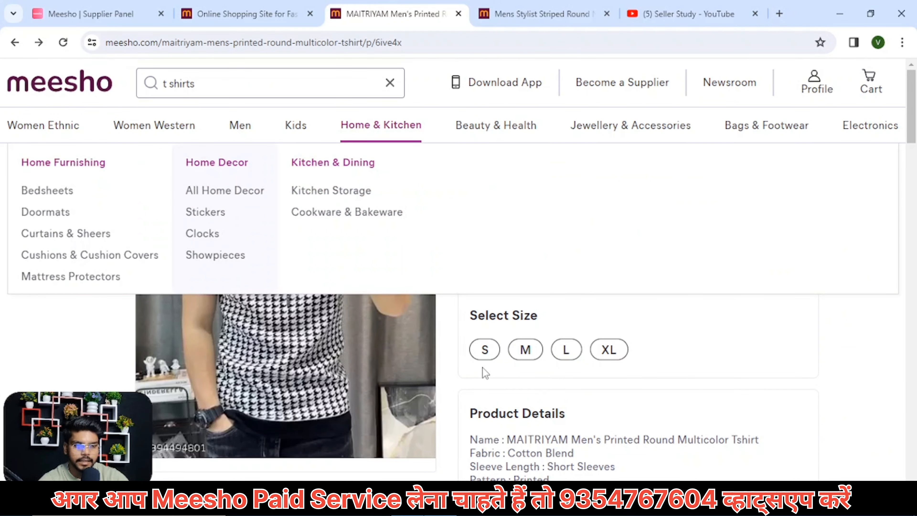
scroll(485, 373, "down", 2)
scroll(485, 373, "down", 2)
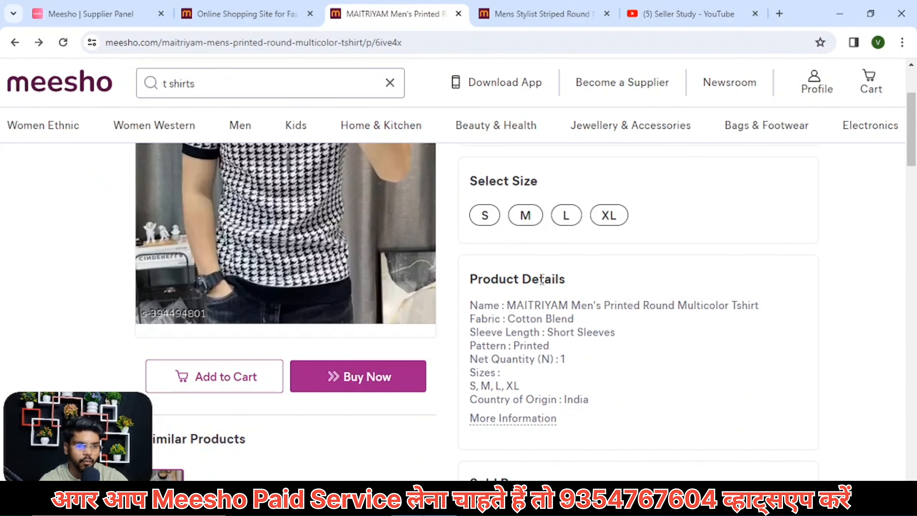
key("ctrl+shift+Tab")
key("ctrl+shift+Tab")
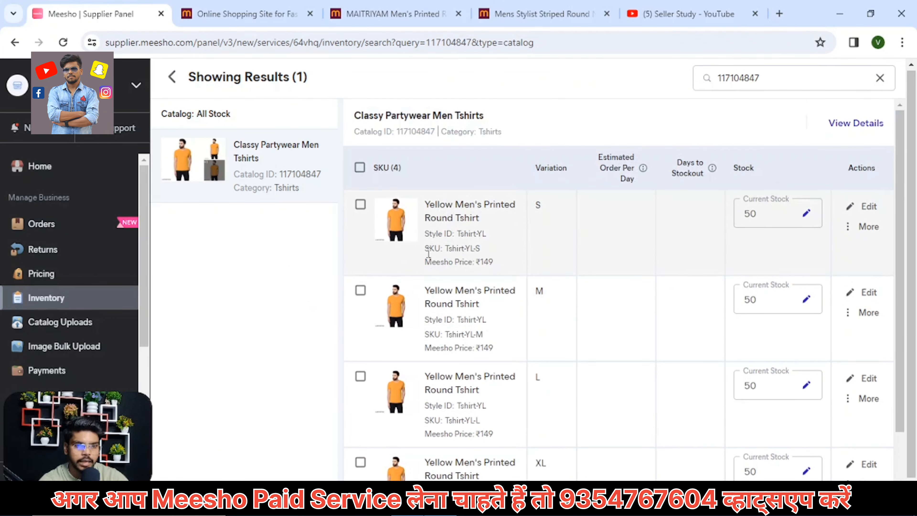
Step: Review the size S T-shirt's product details and the SKU, price and stock rows for all four sizes
left_click(401, 235)
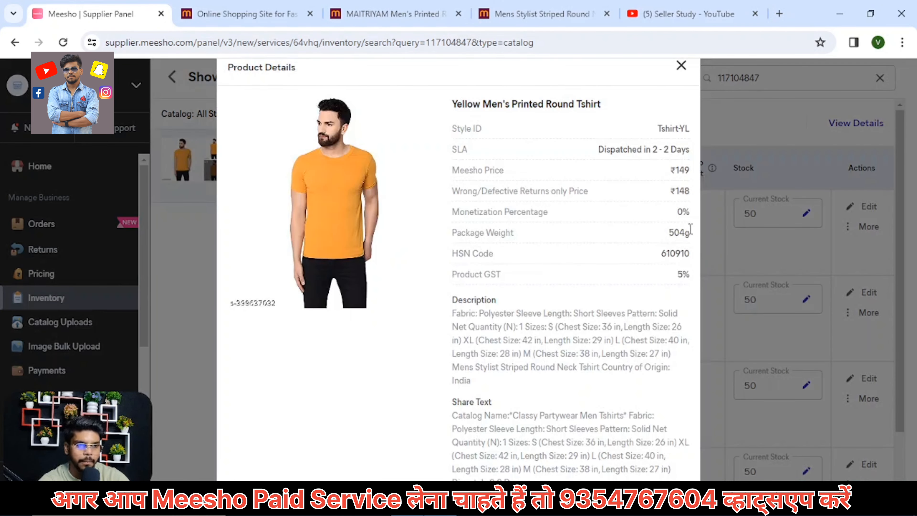
left_click(741, 249)
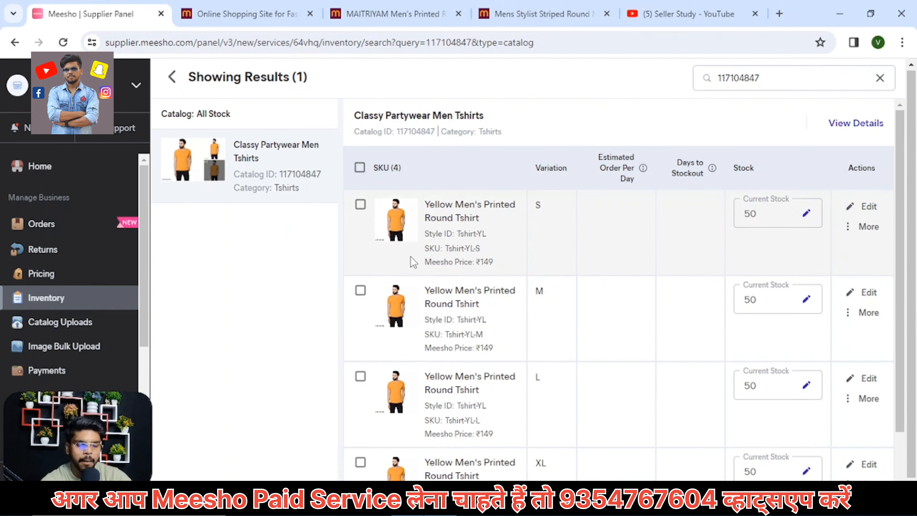
scroll(491, 286, "down", 2)
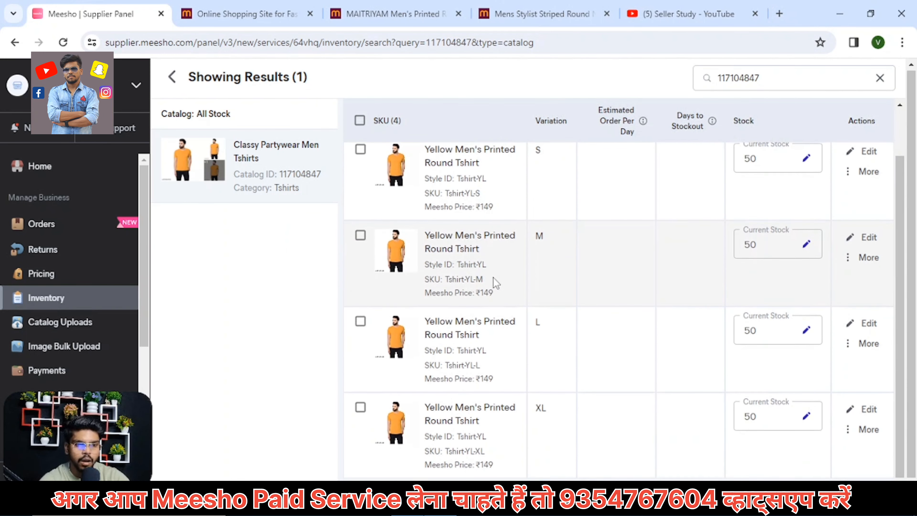
scroll(491, 284, "up", 2)
left_click(524, 14)
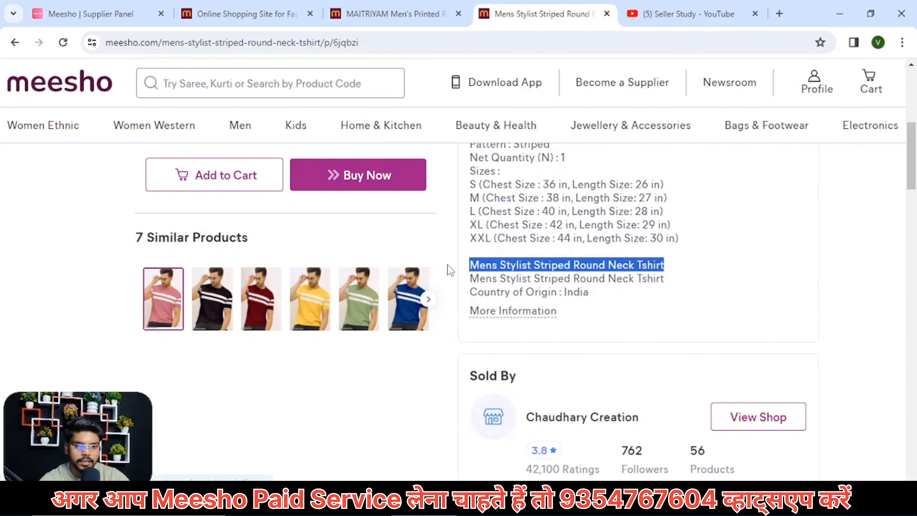
left_click(380, 14)
left_click(201, 5)
left_click(90, 14)
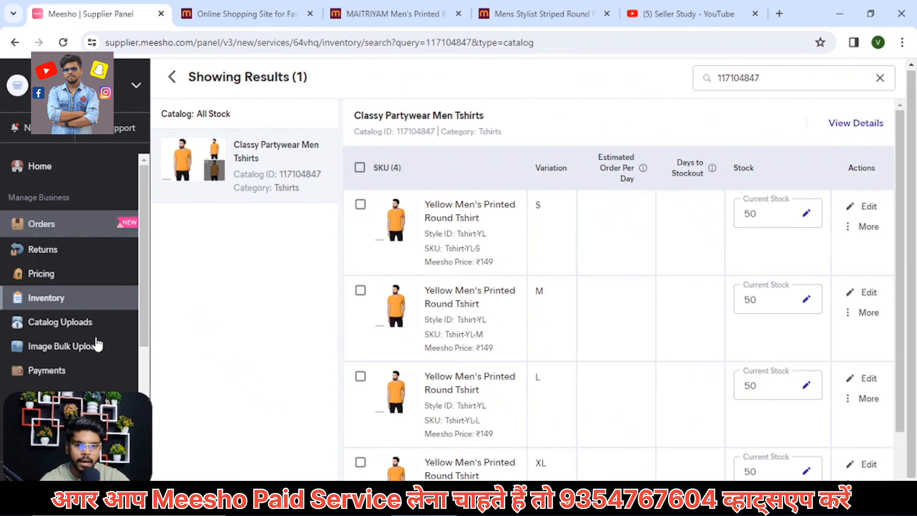
Step: Start a new single catalog from the catalog uploads, using the category Men Fashion / Western Wear / Top Wear / Tshirts
left_click(73, 327)
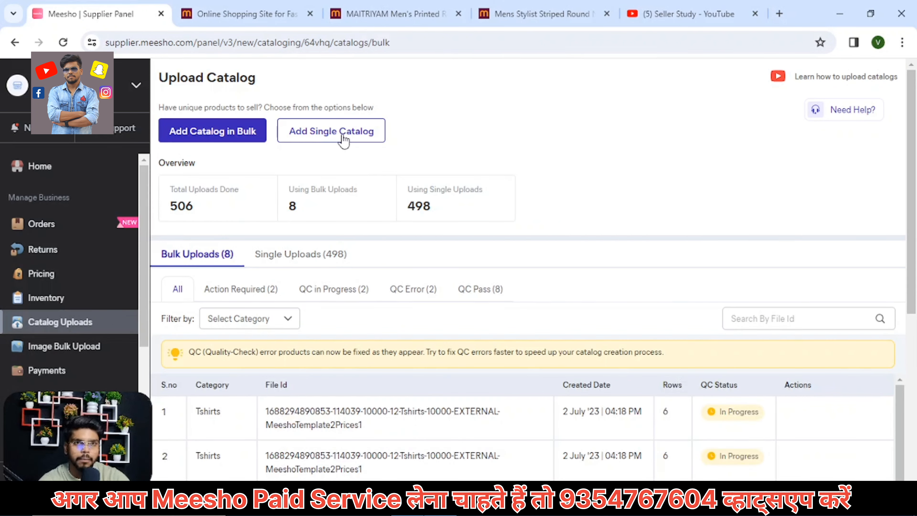
left_click(343, 141)
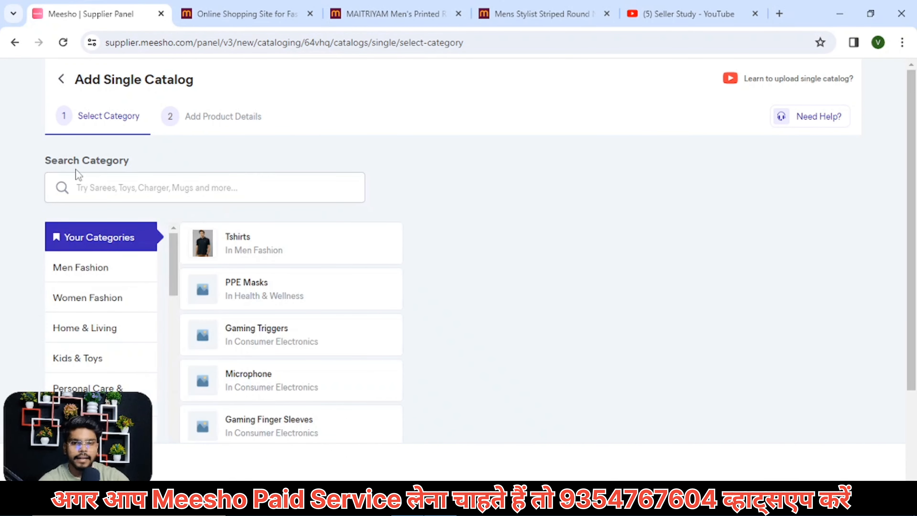
left_click(259, 246)
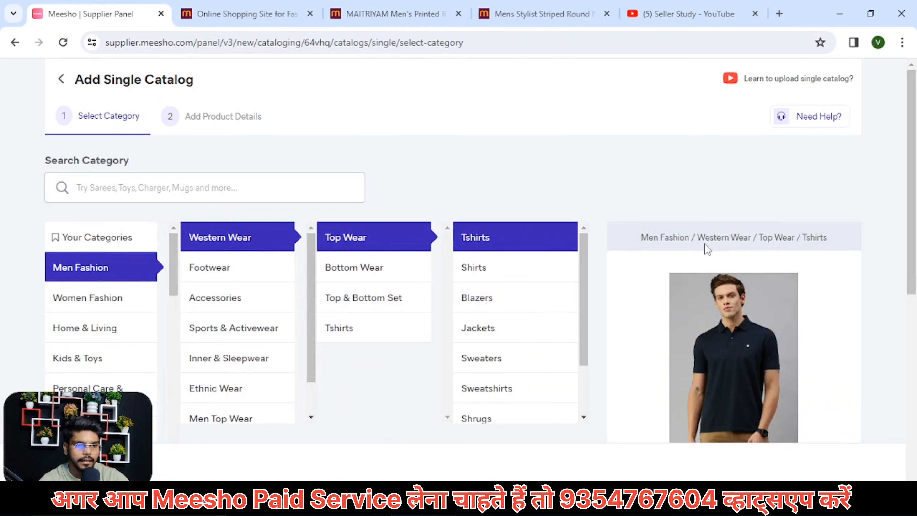
Step: Add the front images "Men Tshirts -Black" and "Men Tshirts -red" as two products in the catalog
scroll(698, 278, "down", 1)
scroll(698, 275, "down", 5)
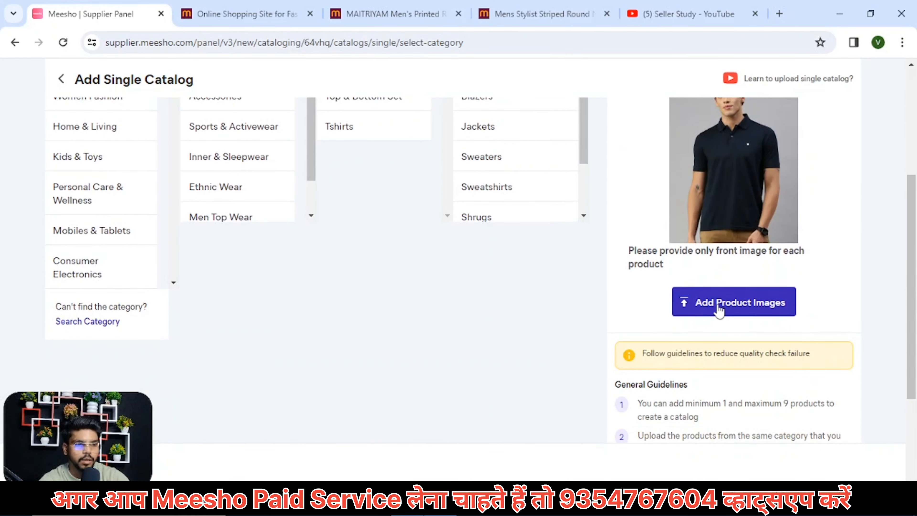
left_click(712, 305)
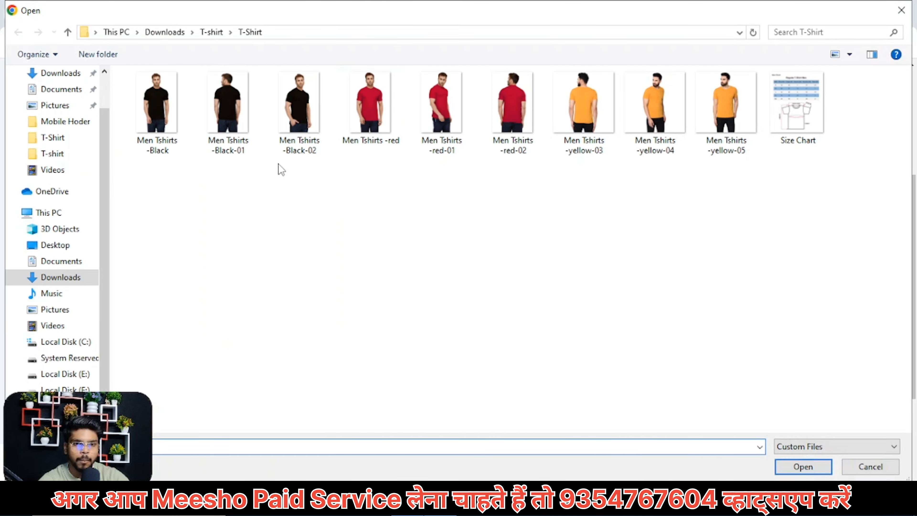
left_click(149, 110)
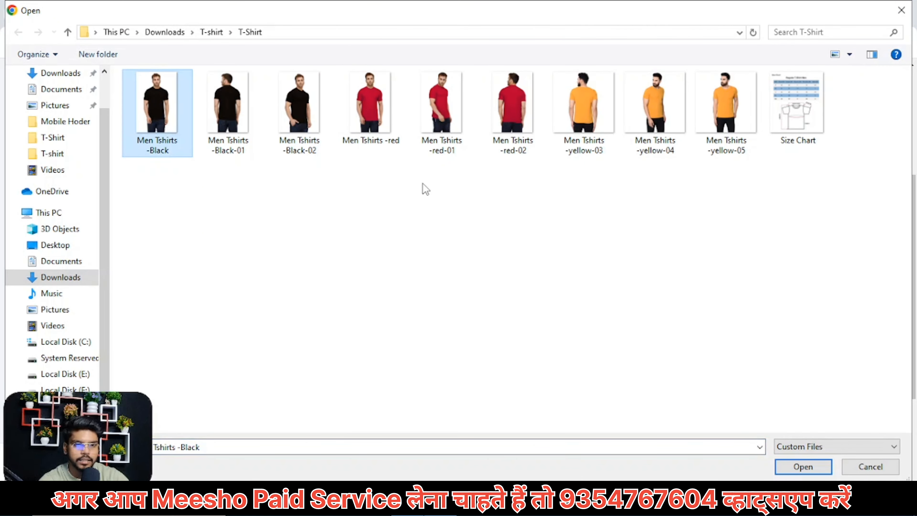
left_click(387, 117, "ctrl")
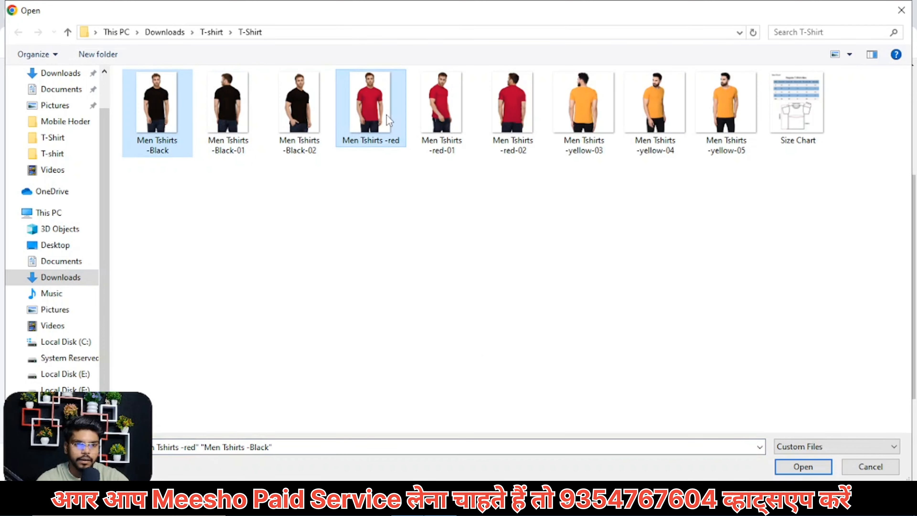
left_click(803, 467)
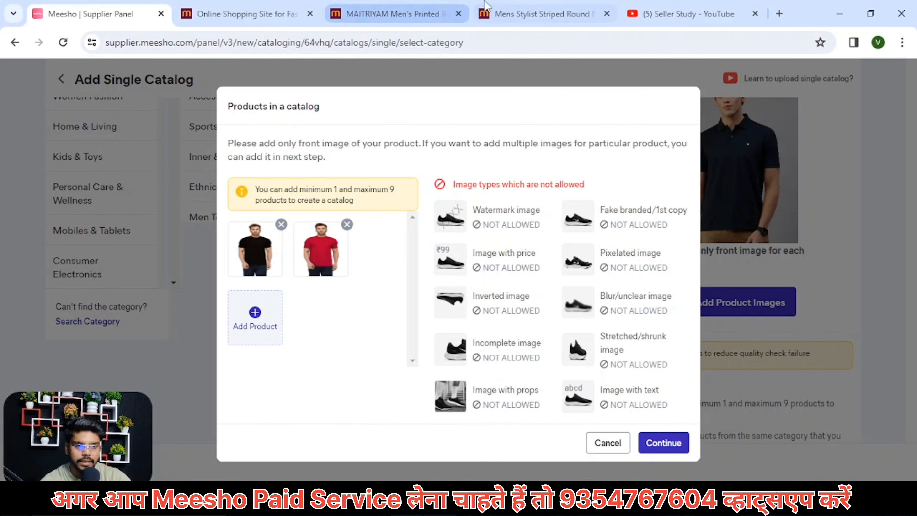
Step: Check the striped T-shirt listing's similar products for reference, and continue to the product details with both uploaded products
left_click(541, 13)
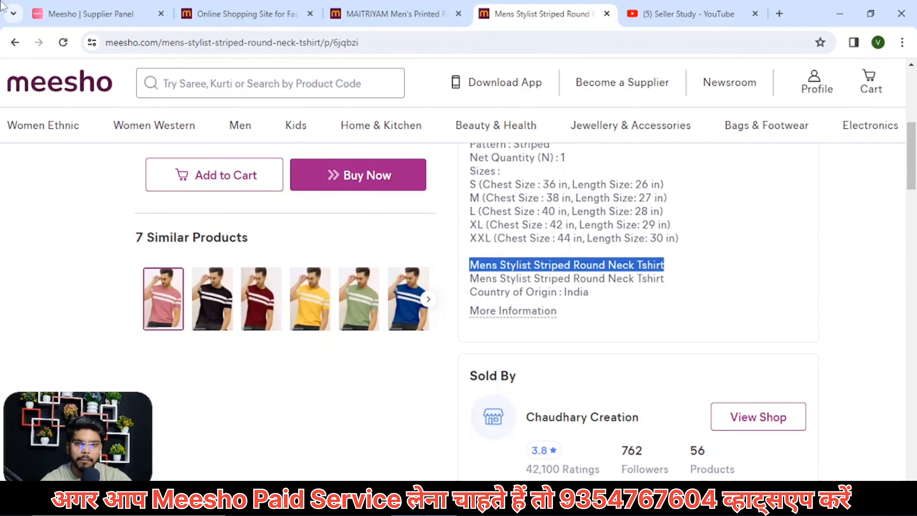
left_click(108, 5)
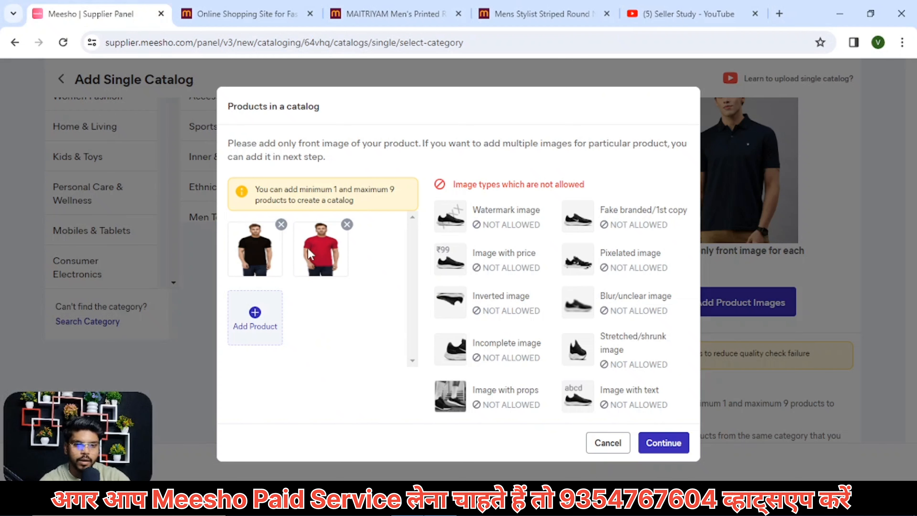
left_click(650, 441)
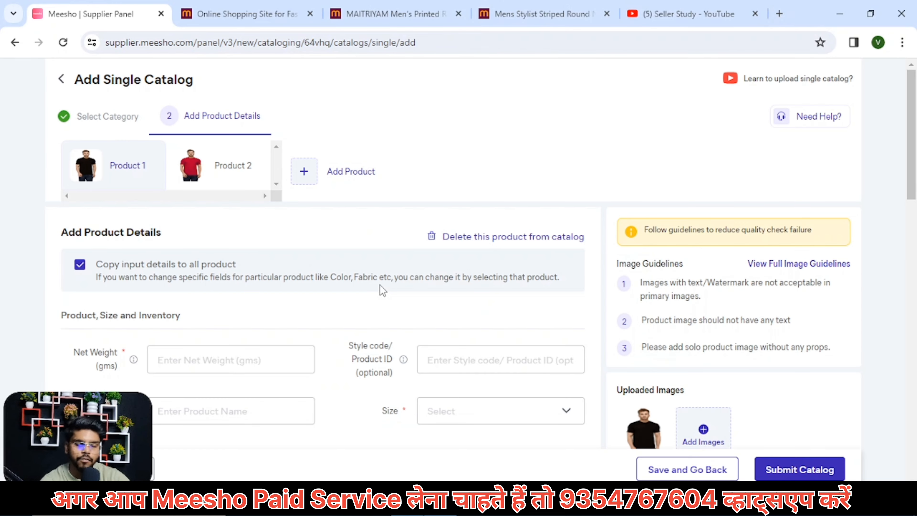
Step: Examine the two-product details form and compare it with the colour variants in the striped T-shirt listing
scroll(199, 290, "down", 2)
scroll(199, 290, "up", 2)
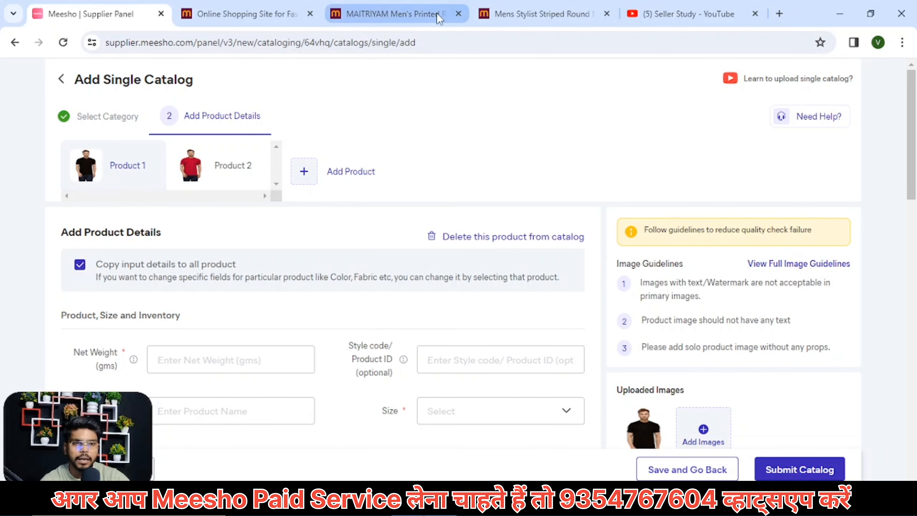
left_click(542, 14)
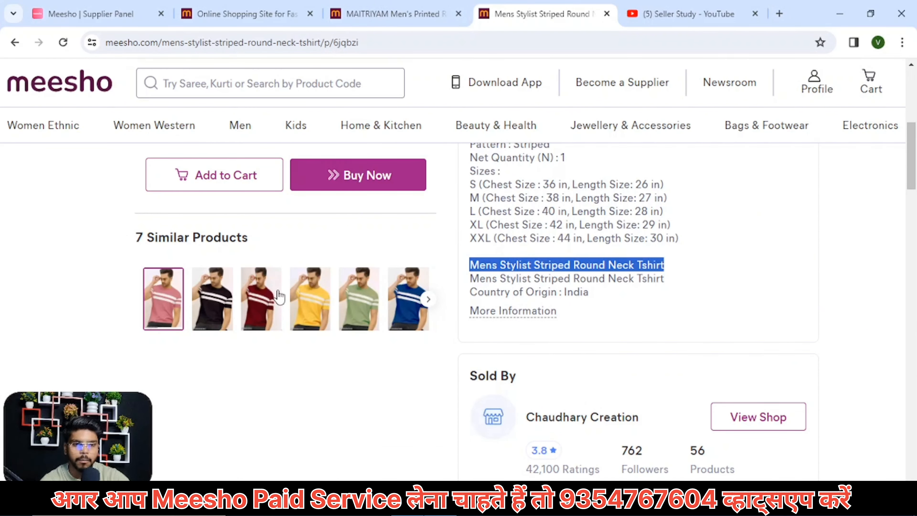
left_click(120, 14)
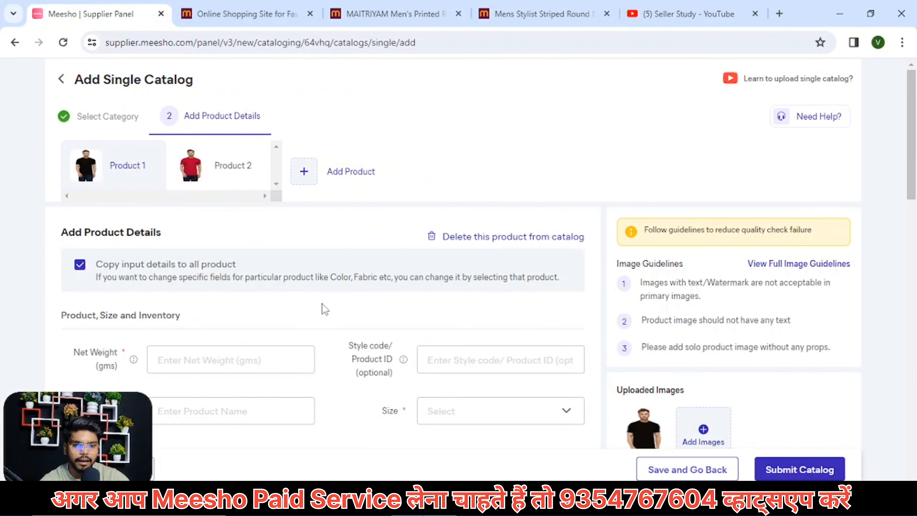
Step: Set the net weight of the black T-shirt, Product 1, to 80 gms
scroll(325, 309, "down", 3)
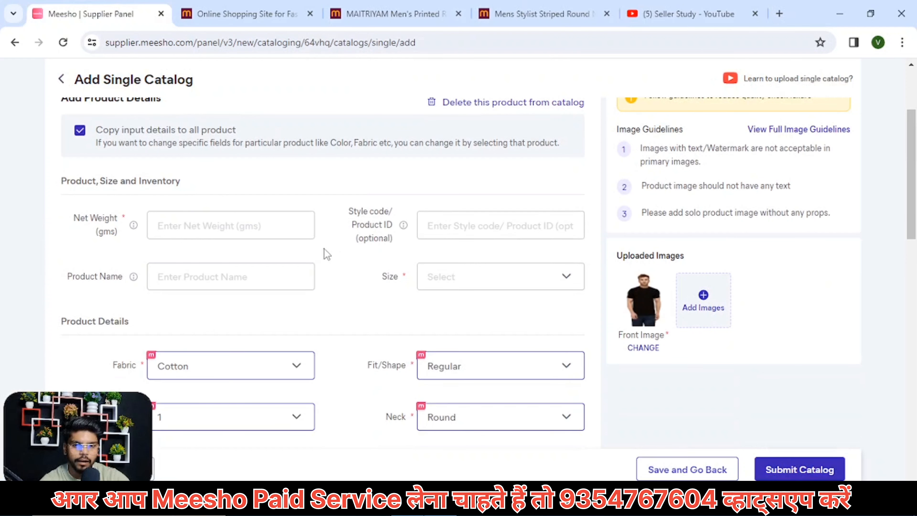
left_click(193, 225)
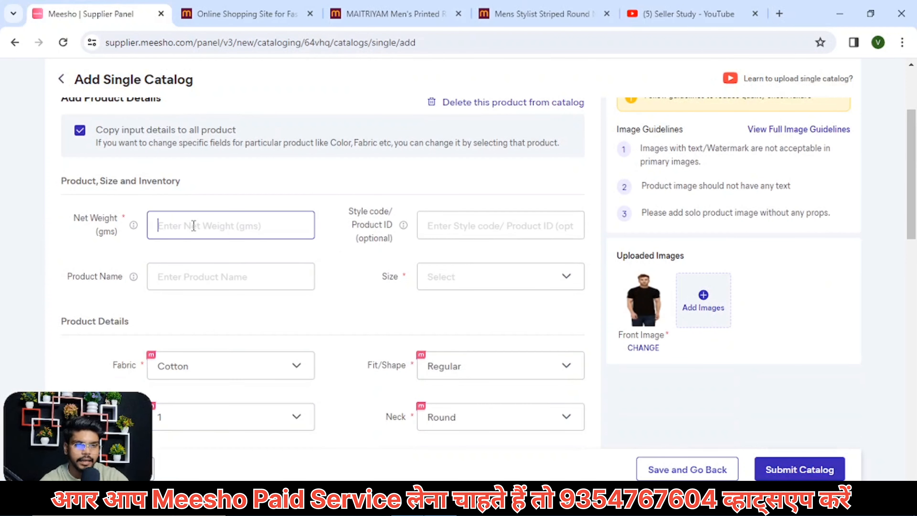
type("80")
Step: Copy the word "Tshirt" from the MAITRIYAM listing's title into Product 1's style code, followed by a hyphen
left_click(442, 224)
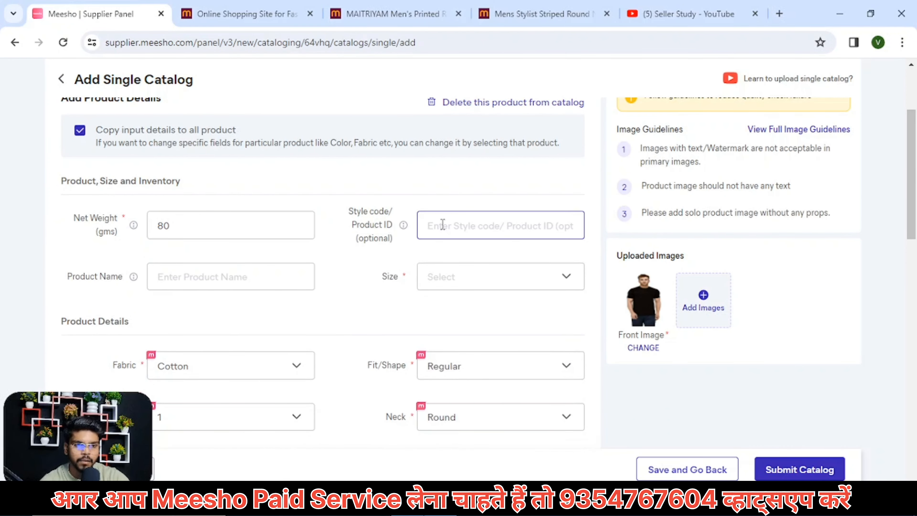
left_click(418, 14)
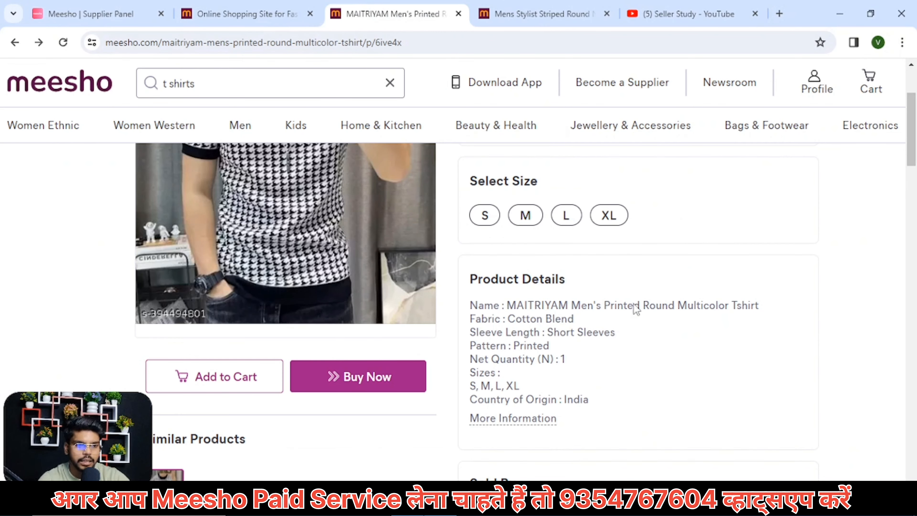
scroll(650, 275, "up", 3)
left_click(723, 204)
left_click_drag(720, 177, 756, 178)
key("ctrl+c")
left_click(737, 192)
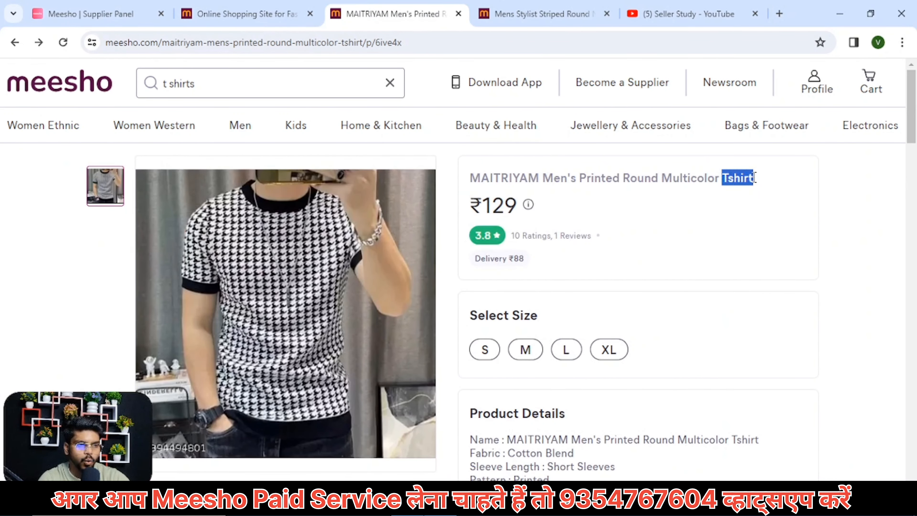
left_click(139, 12)
left_click(470, 225)
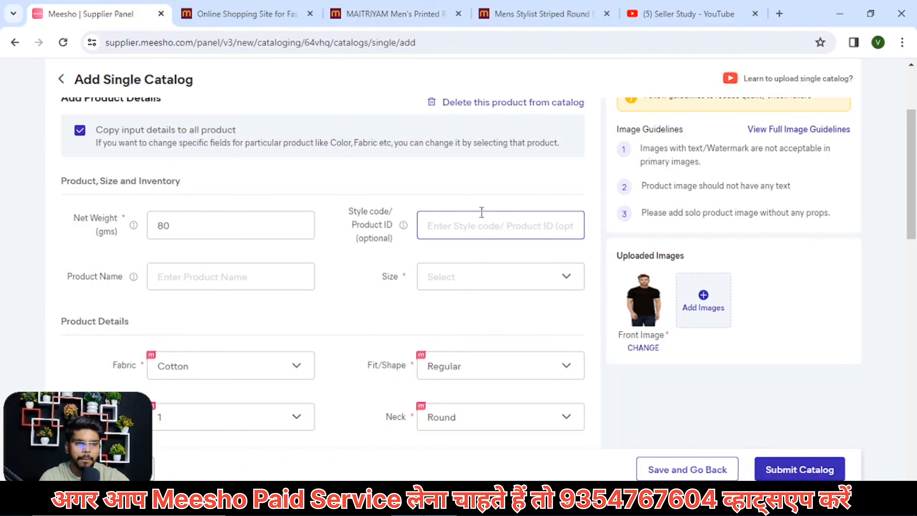
key("ctrl+v")
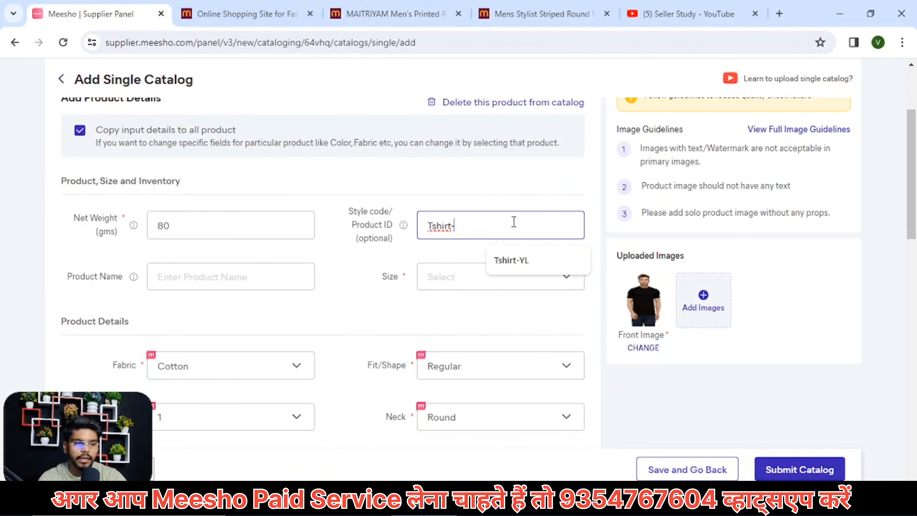
Step: Complete the style code / product ID as Tshirt-BK
type("-")
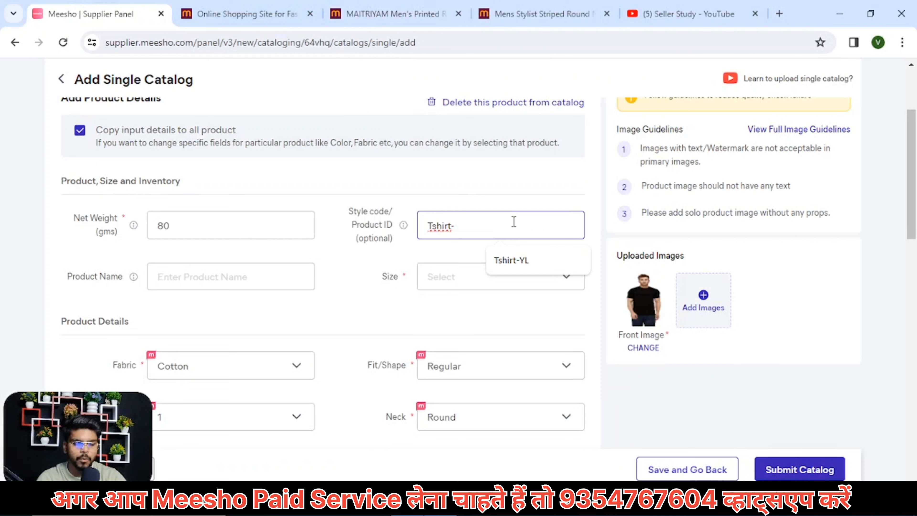
type("BK")
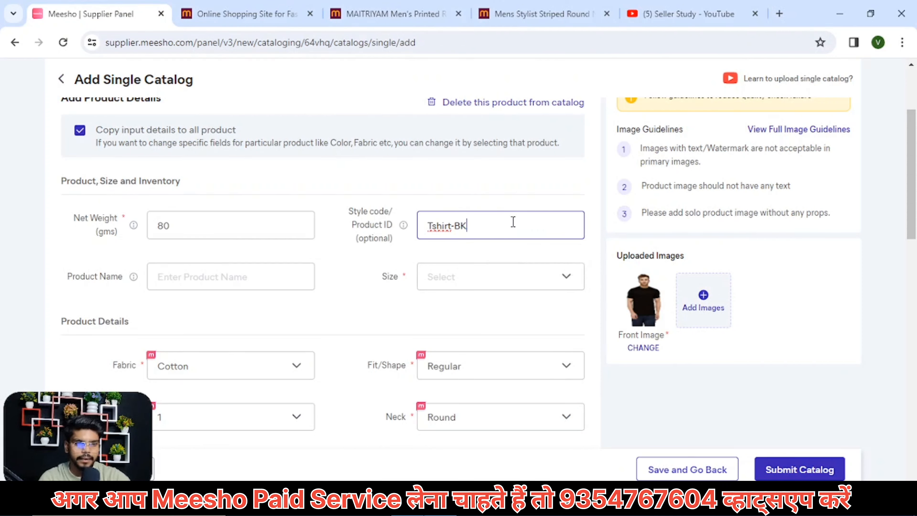
key("ctrl+a")
left_click(356, 297)
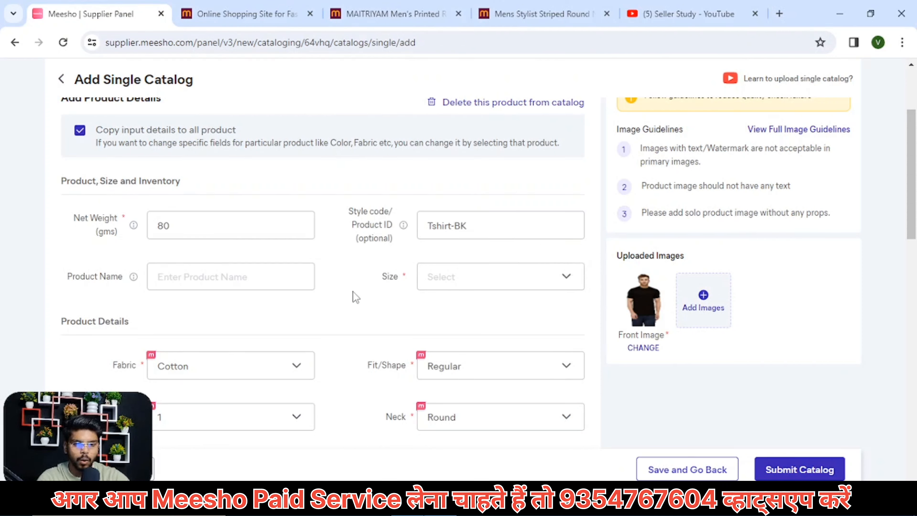
Step: Select sizes S, M, L and XL for the product and apply the selection
left_click(445, 284)
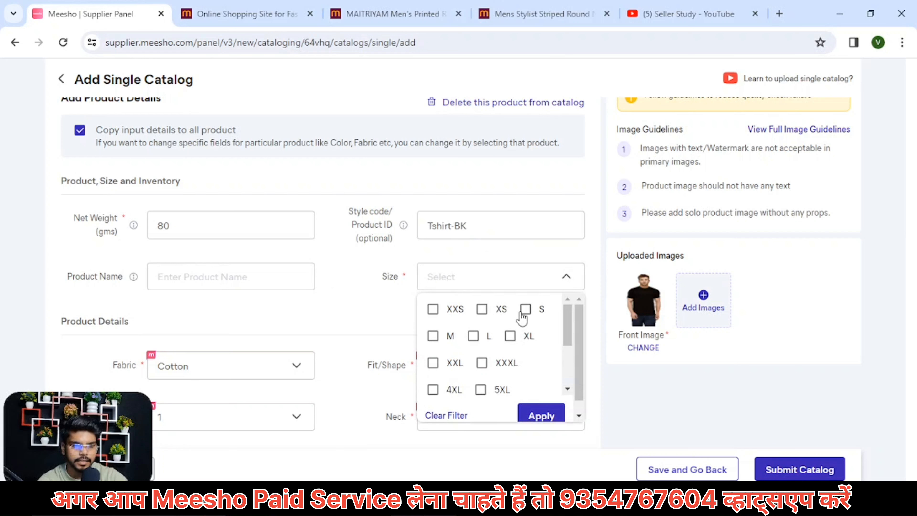
left_click(524, 311)
left_click(433, 336)
left_click(473, 337)
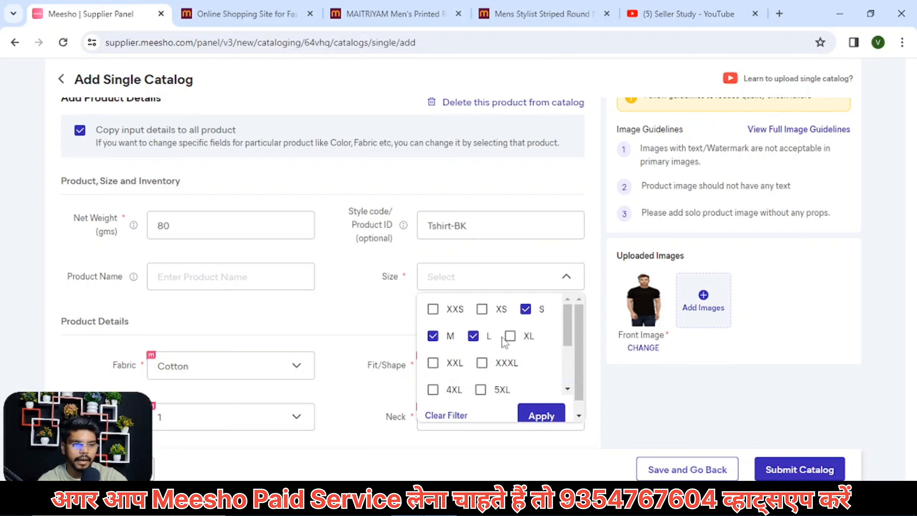
left_click(510, 338)
left_click(544, 417)
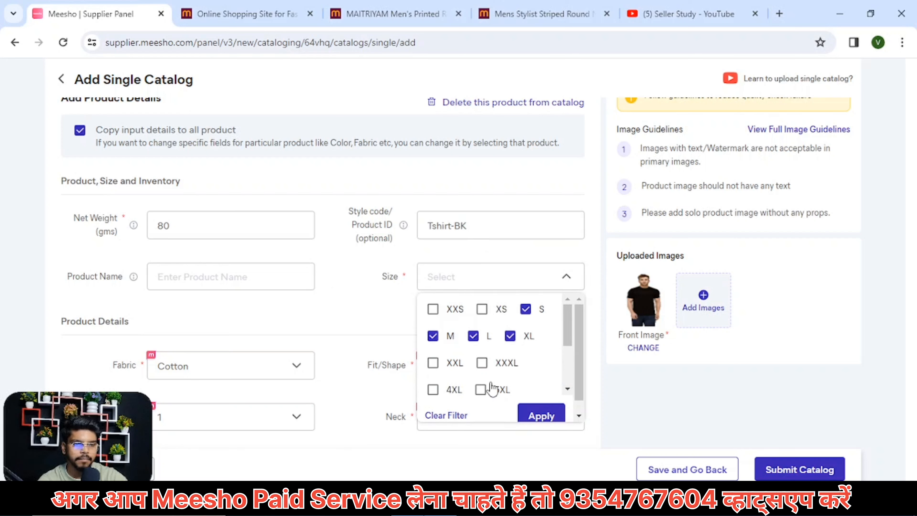
scroll(249, 350, "down", 2)
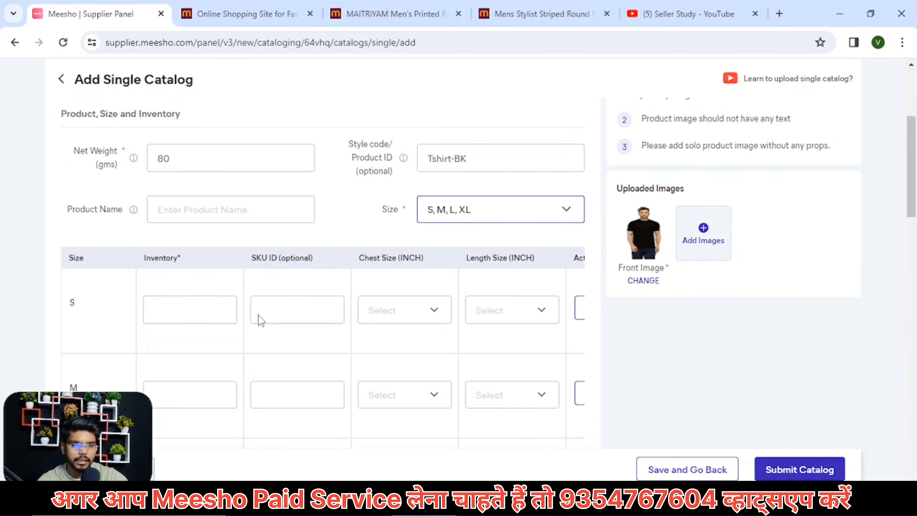
Step: Copy "Men's Printed Round Multicolor Tshirt" from the MAITRIYAM listing's title and paste it as the product name
left_click(159, 312)
left_click(455, 2)
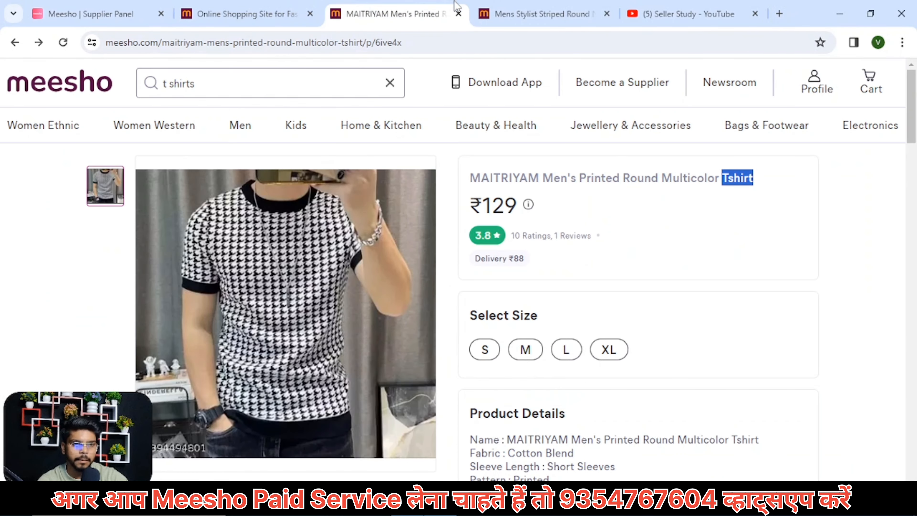
left_click_drag(543, 177, 761, 180)
key("ctrl+c")
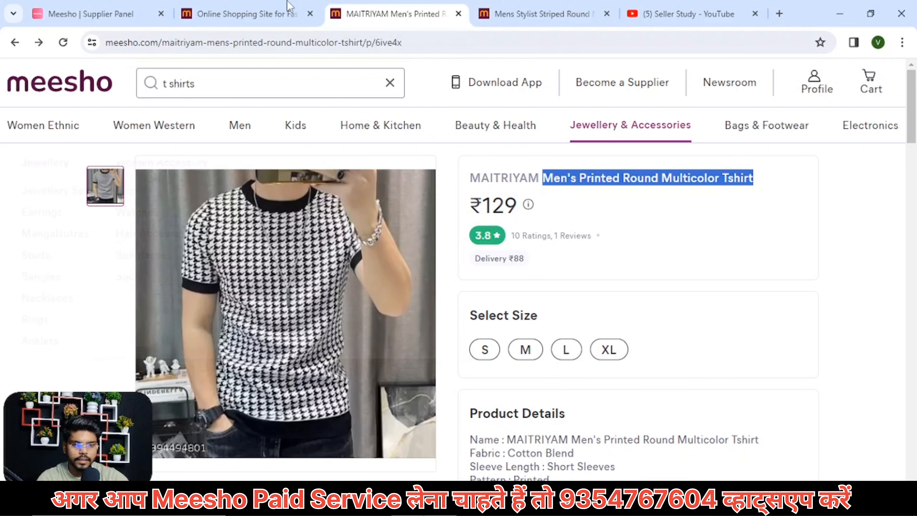
left_click(113, 5)
left_click(201, 211)
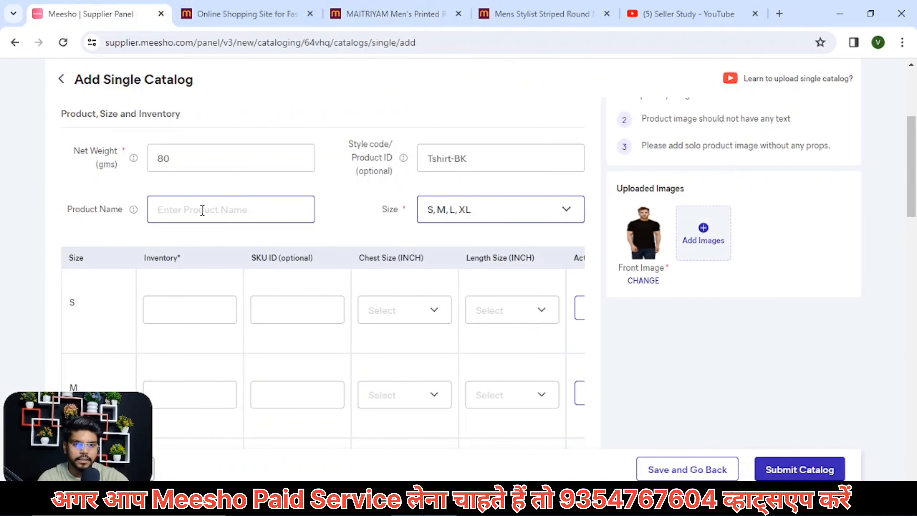
key("ctrl+v")
Step: Remove "Multicolor" from the product name and prefix it with "Black" so it reads "Black Men's Printed Round Tshirt"
double_click(253, 208)
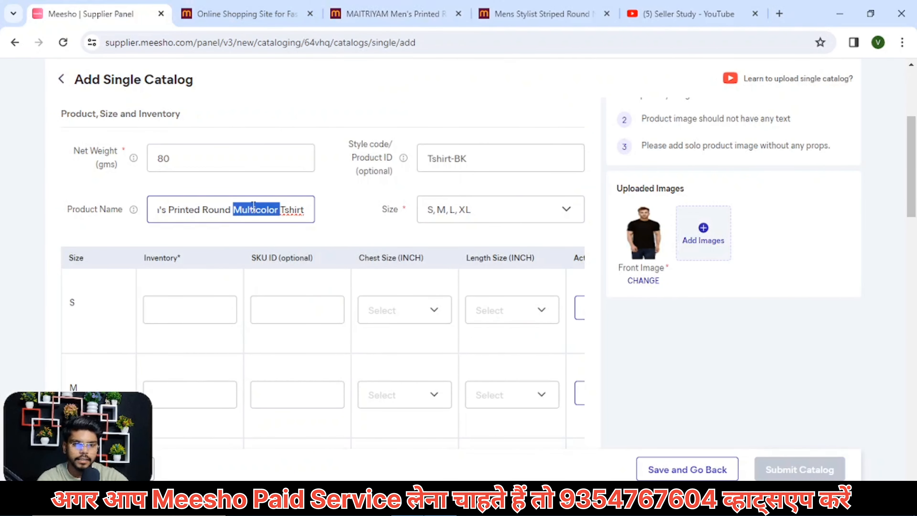
key("BackSpace")
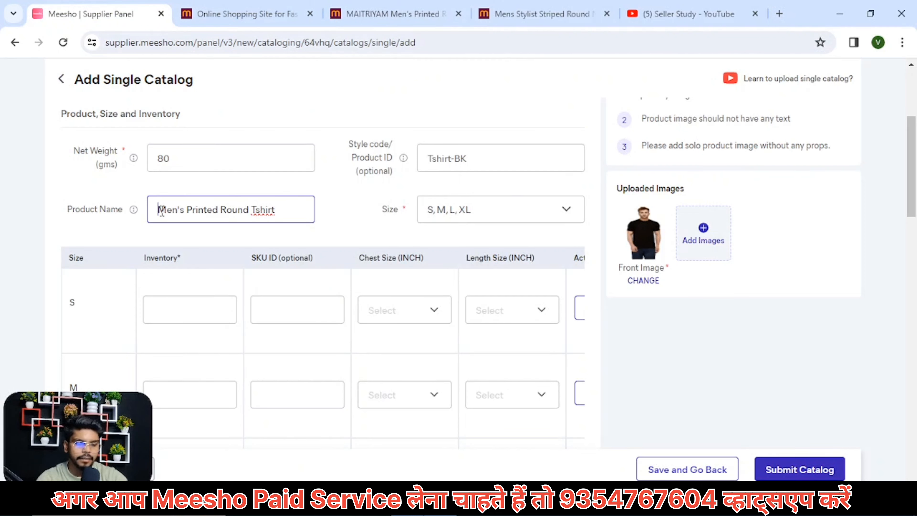
key("Left")
type("E")
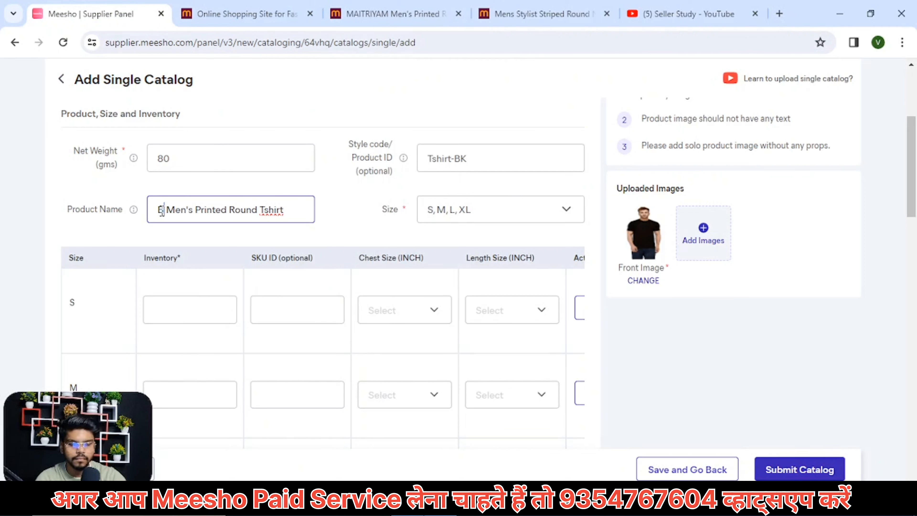
type("lack")
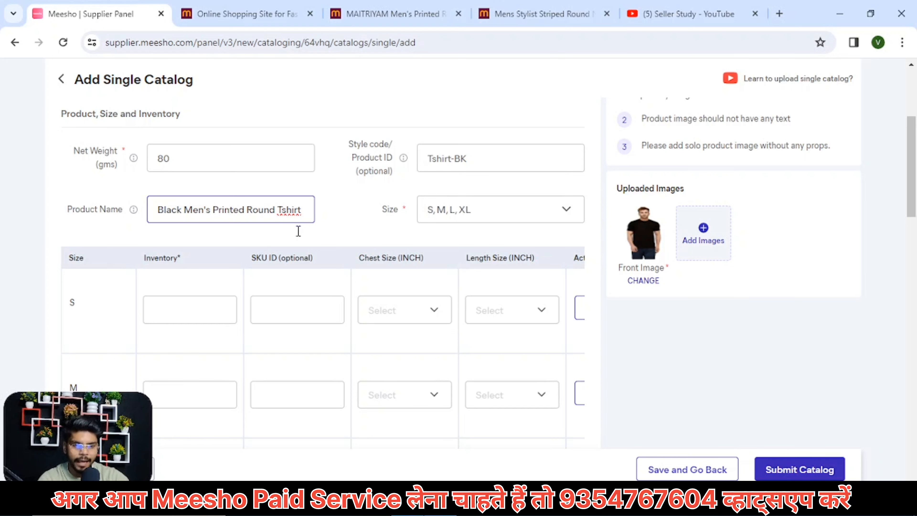
left_click(372, 219)
Step: Set the inventory to 50 for sizes S, M and L, and to 51 for size XL
scroll(187, 289, "down", 2)
left_click(185, 247)
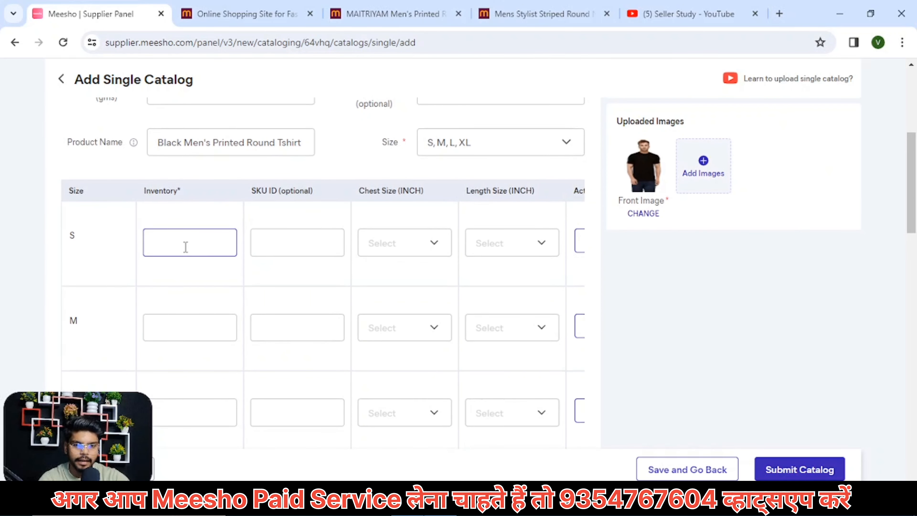
type("50")
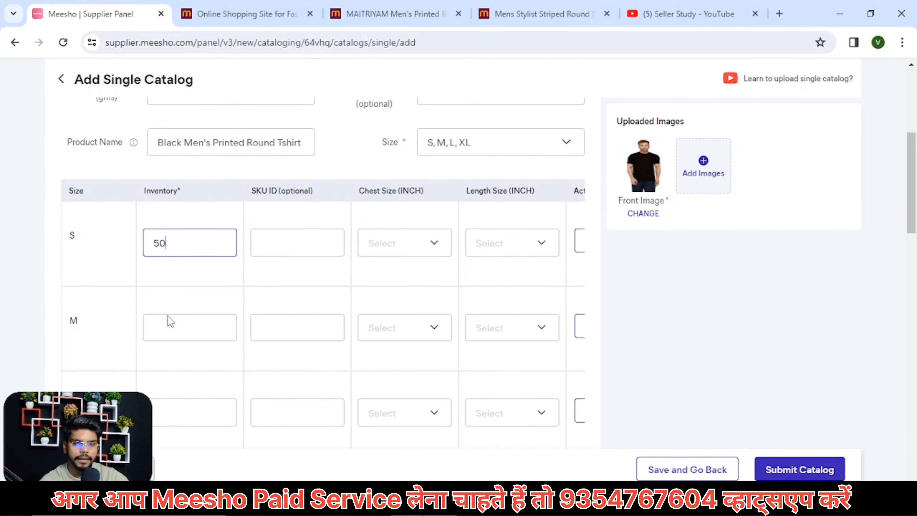
left_click(169, 318)
type("50")
left_click(170, 415)
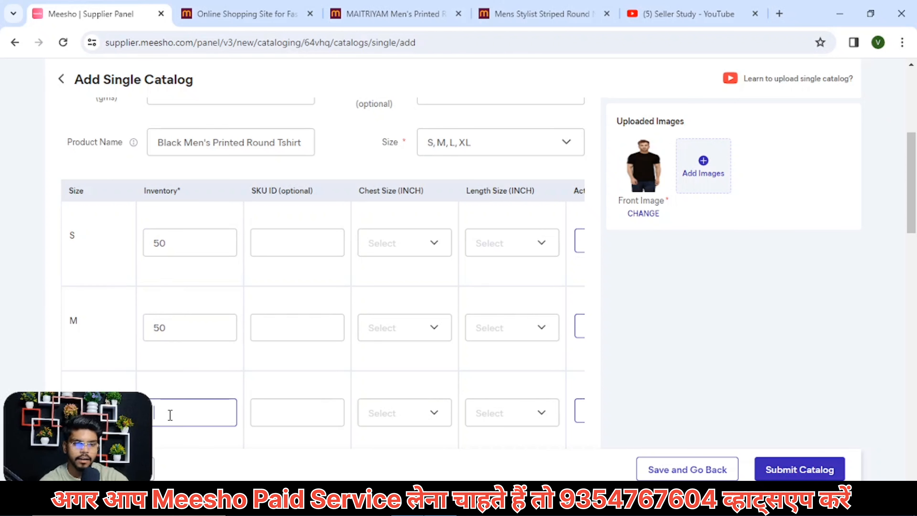
type("50")
scroll(238, 376, "down", 3)
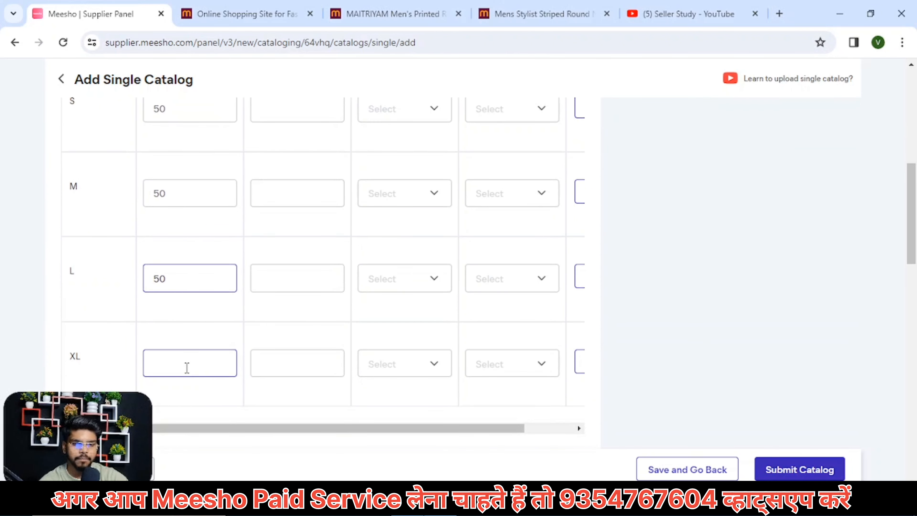
left_click(186, 368)
type("50")
Step: Reuse the style code to fill in the SKU IDs Tshirt-BK-S for size S and Tshirt-BK-M for size M
scroll(192, 369, "up", 6)
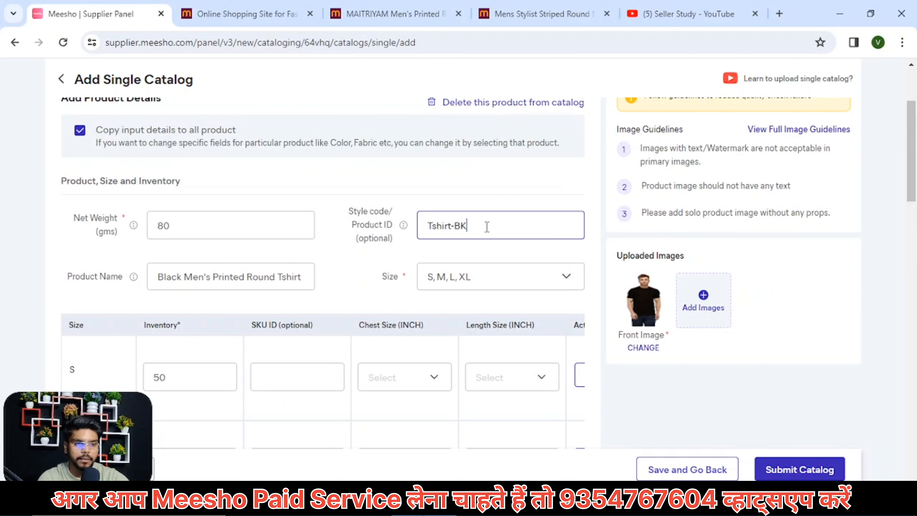
left_click_drag(486, 227, 436, 227)
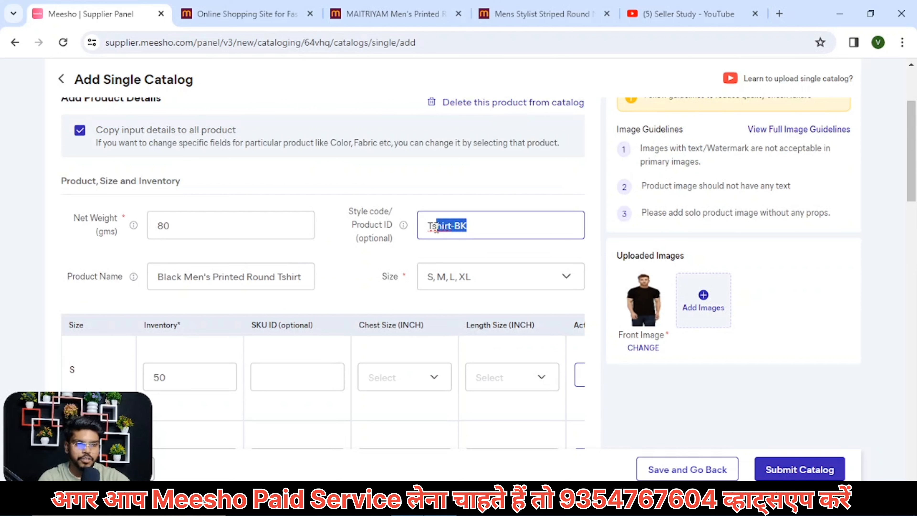
left_click(277, 372)
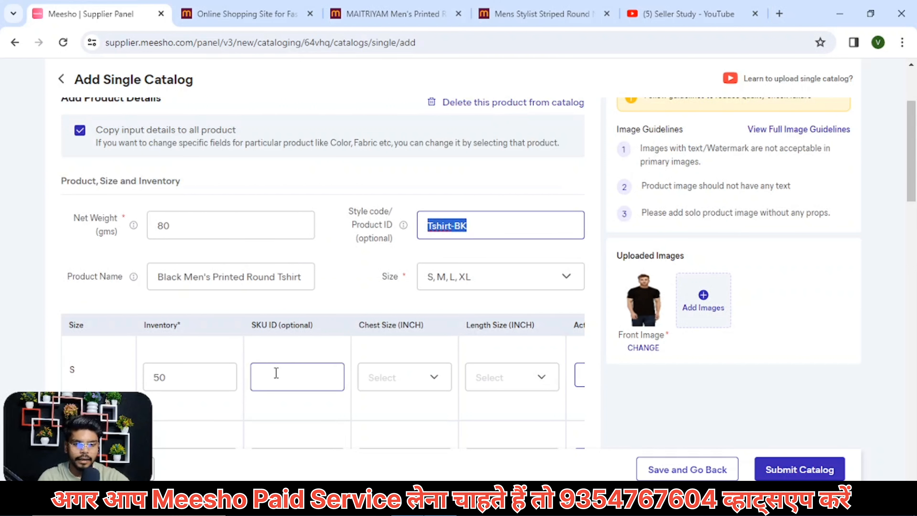
type("Tshirt-BK")
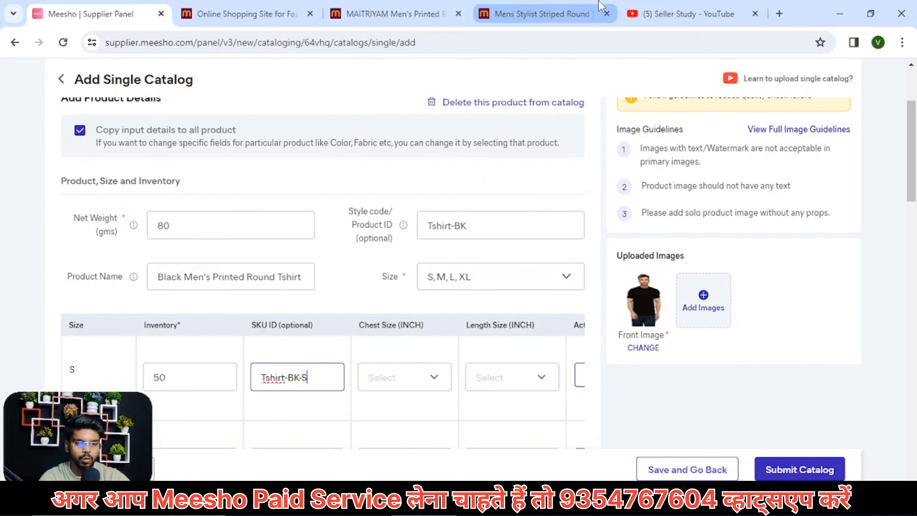
scroll(238, 320, "down", 2)
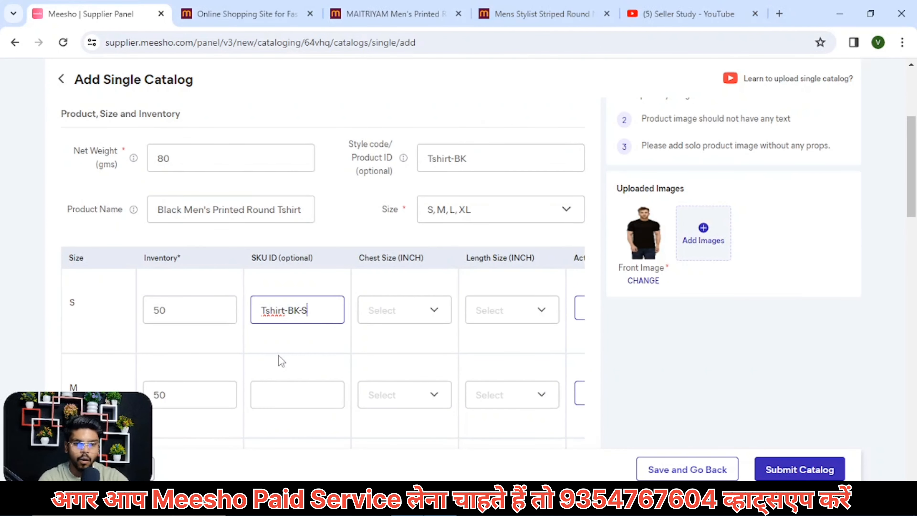
left_click(267, 392)
type("Tshirt-BK")
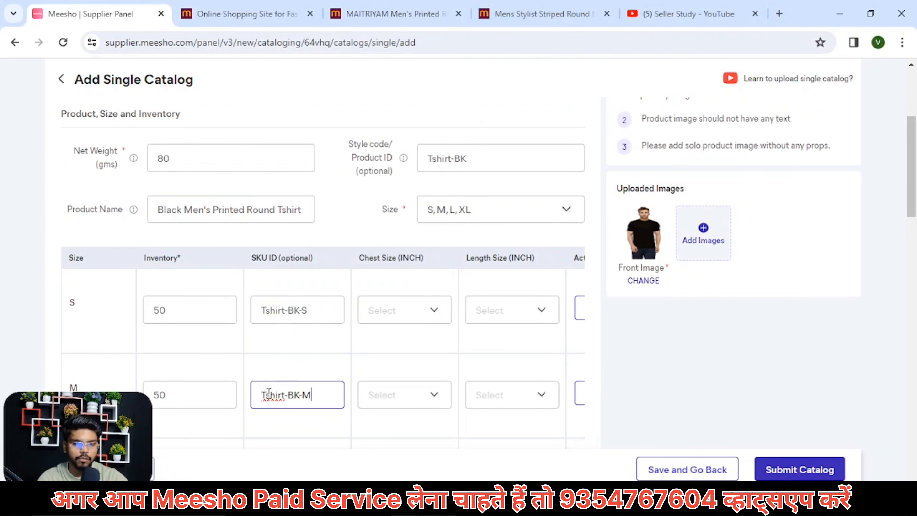
Step: Enter the SKU IDs Tshirt-BK-L for size L and Tshirt-BK-XL for size XL
scroll(339, 360, "down", 2)
left_click(285, 404)
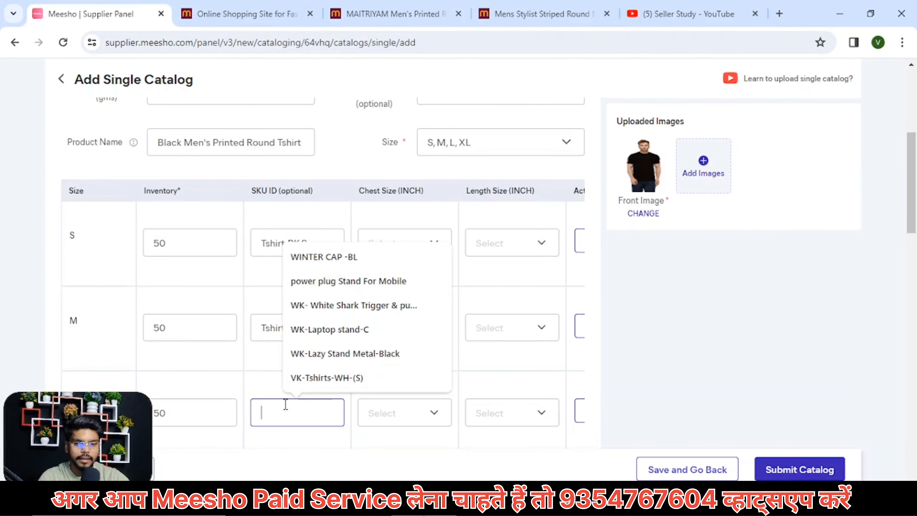
type("Tshirt-BK")
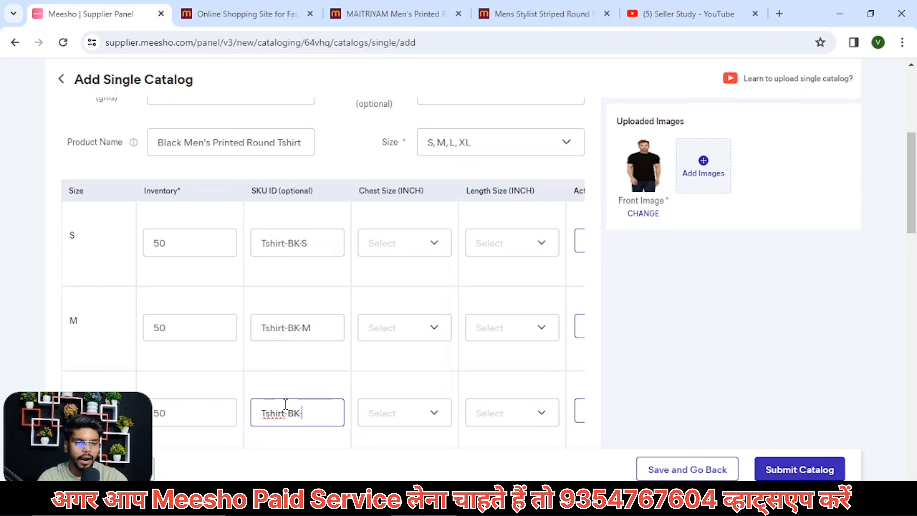
type("-L")
scroll(286, 404, "down", 4)
left_click(288, 366)
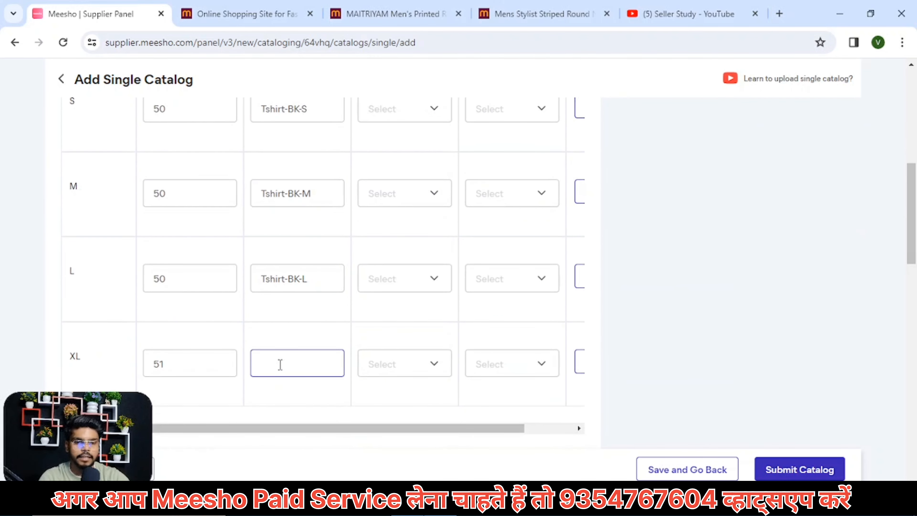
type("Tshirt-BK")
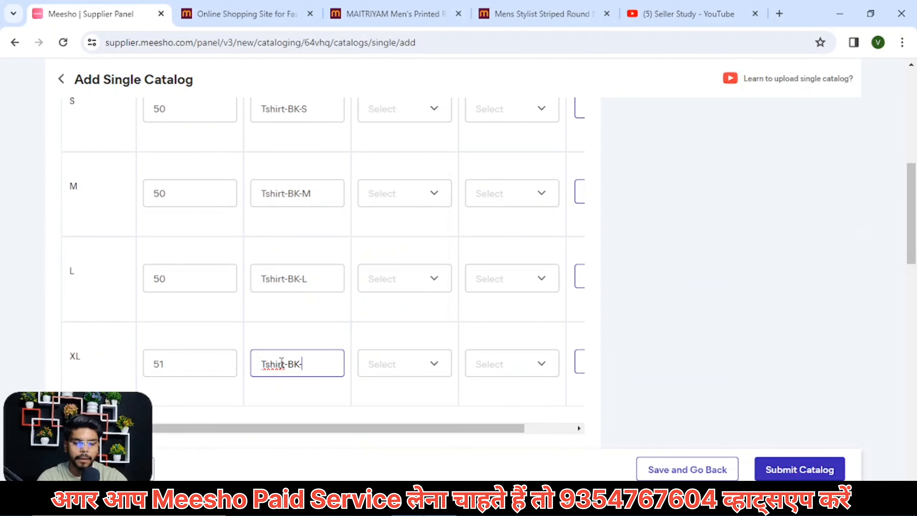
left_click(347, 322)
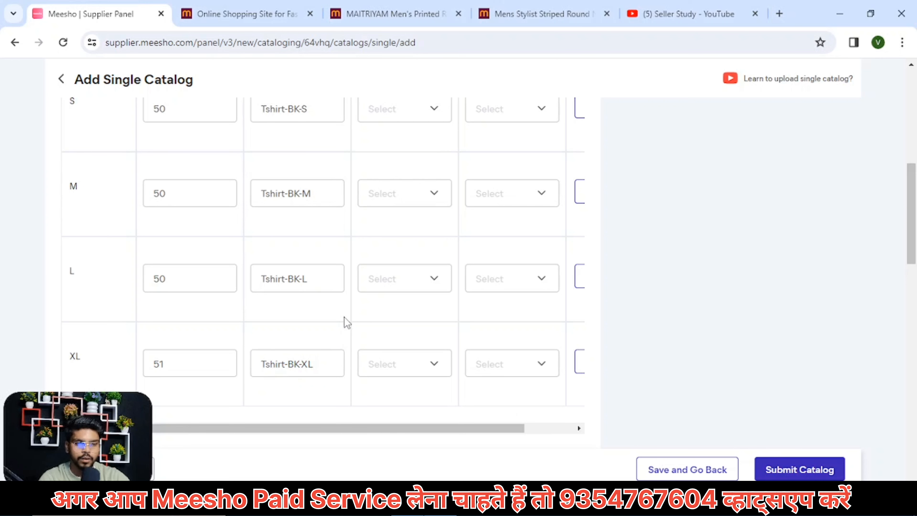
Step: Set the chest size of size S to 36 inches
scroll(359, 320, "up", 4)
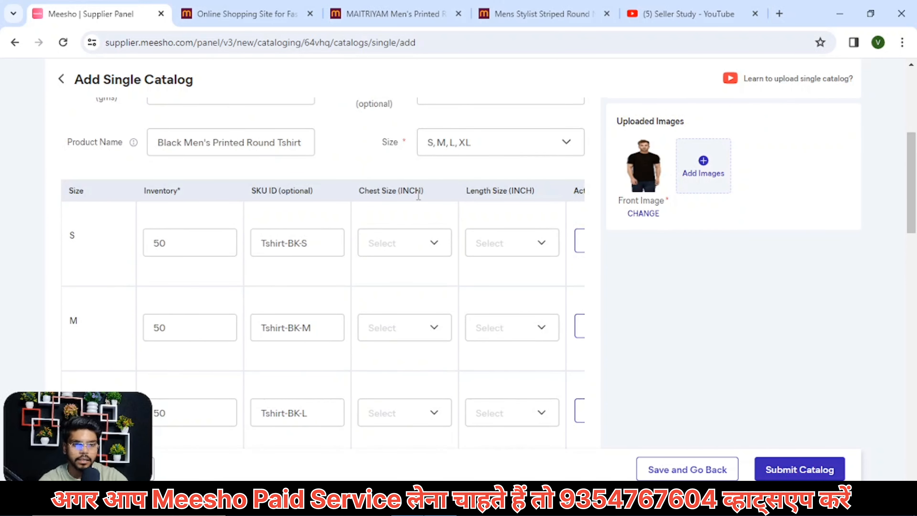
scroll(419, 195, "up", 2)
left_click(416, 314)
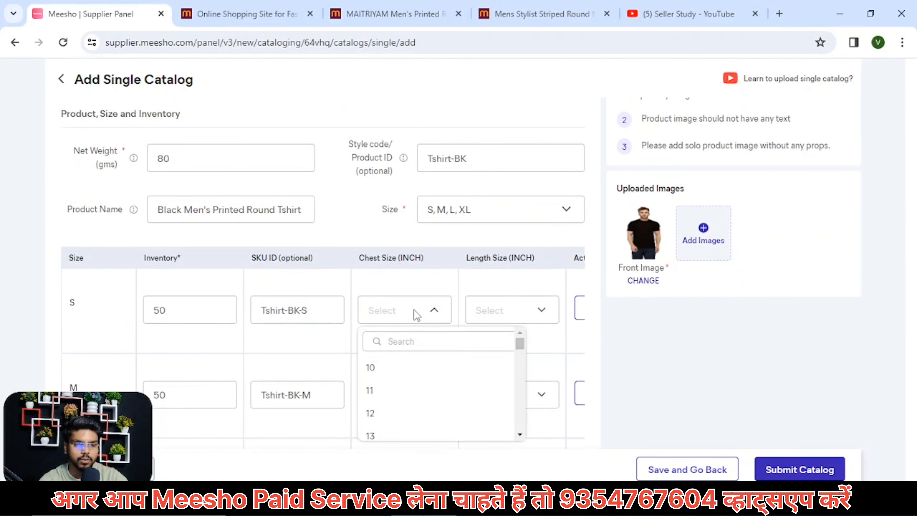
left_click(419, 342)
type("2")
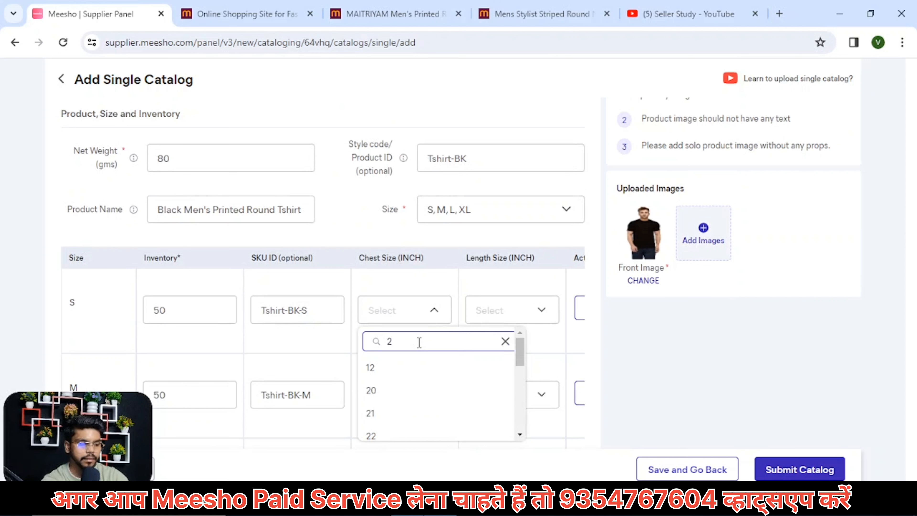
key("BackSpace")
type("36")
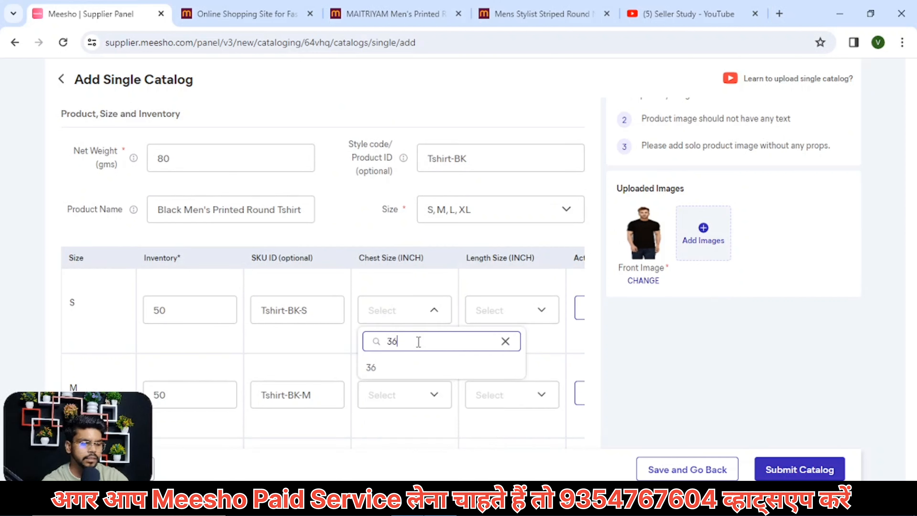
left_click(395, 372)
Step: Set the chest size to 38 inches for size M, 40 for size L and 42 for size XL
left_click(389, 398)
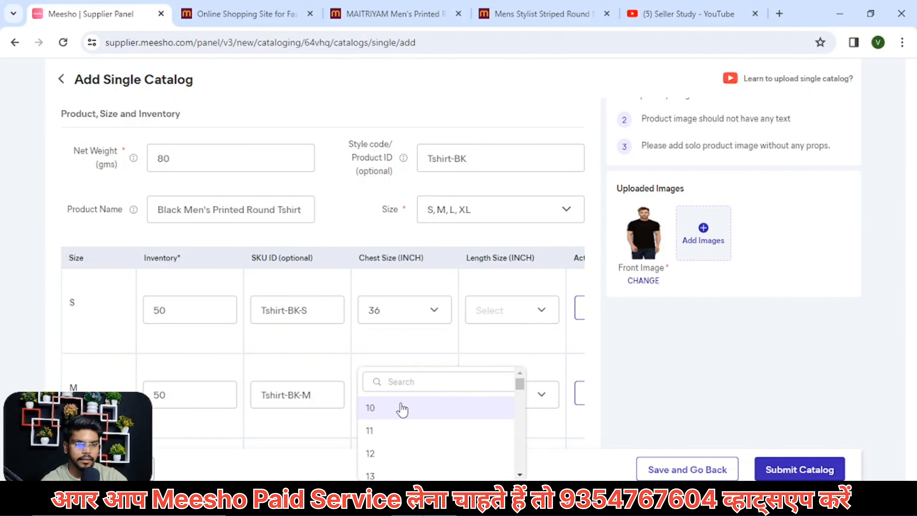
type("38")
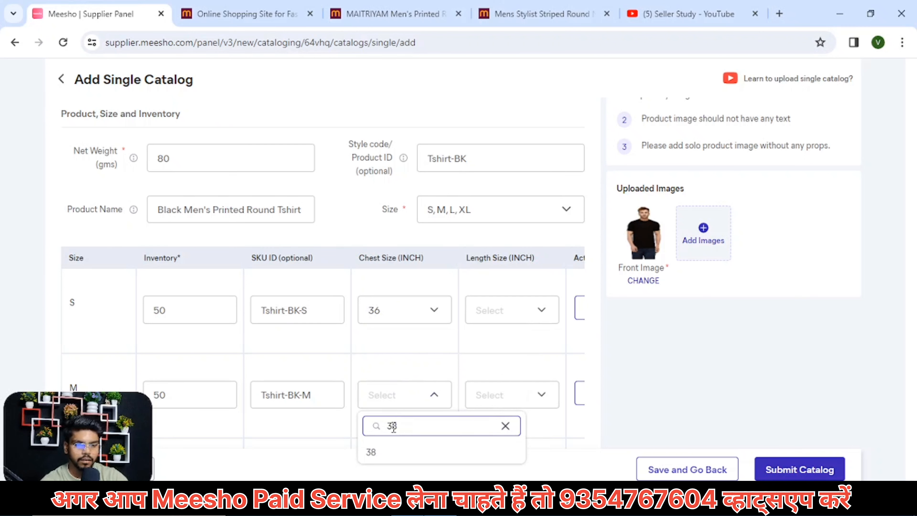
left_click(386, 453)
scroll(415, 397, "down", 4)
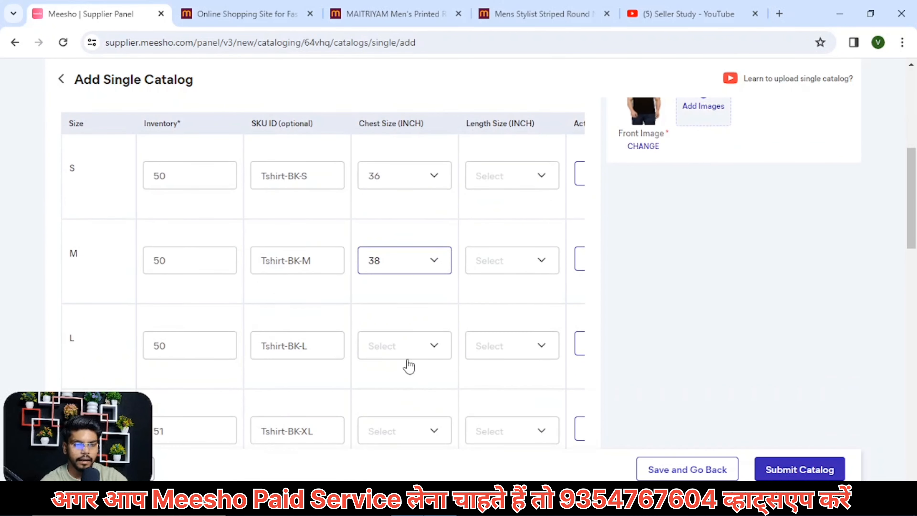
left_click(405, 352)
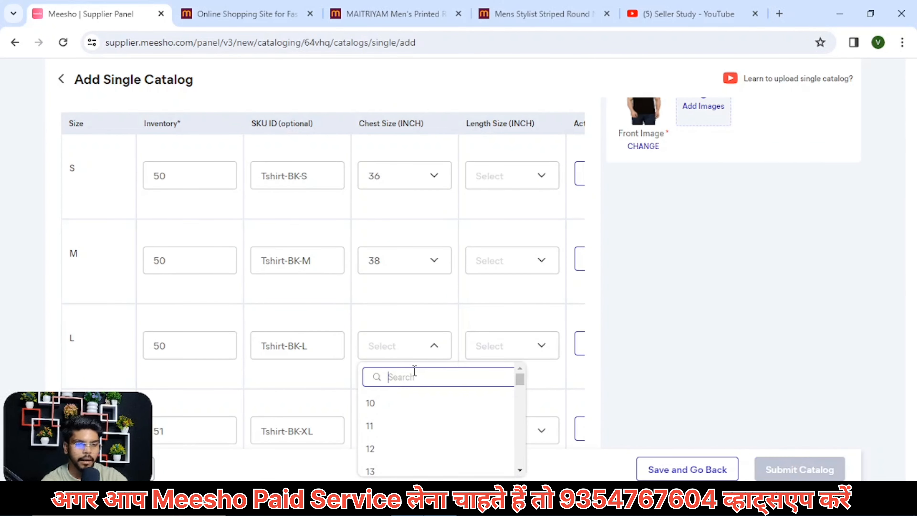
type("40")
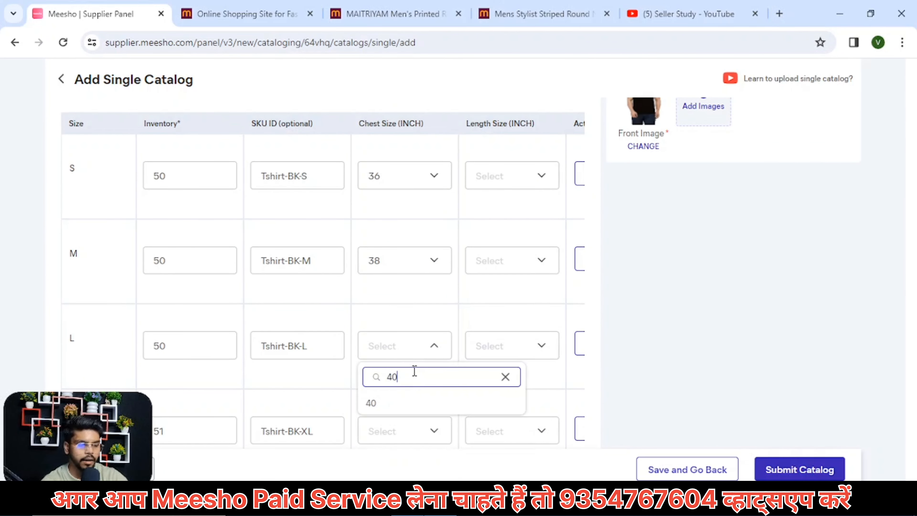
left_click(385, 404)
scroll(416, 350, "down", 3)
left_click(386, 300)
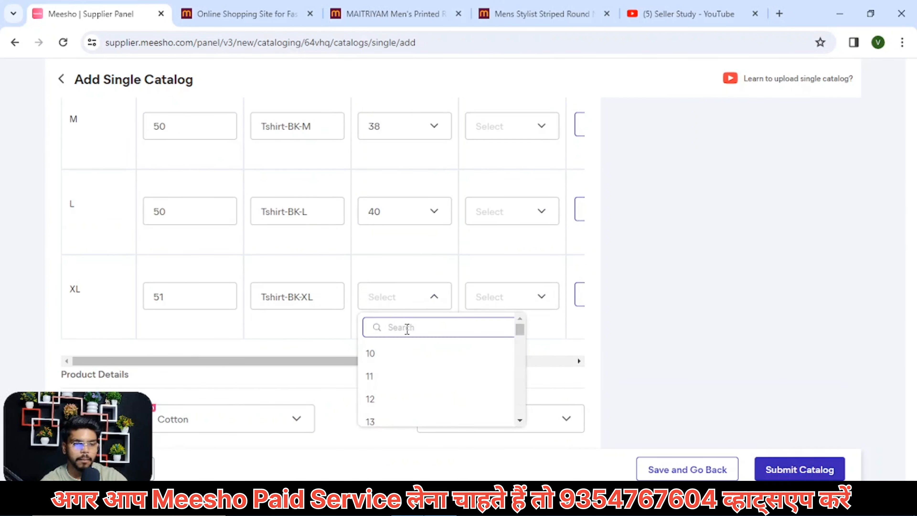
type("42")
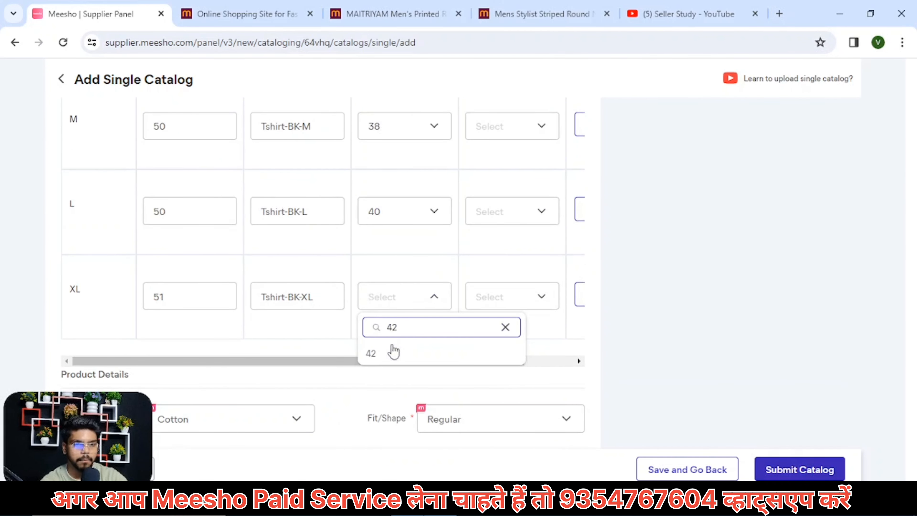
left_click(388, 362)
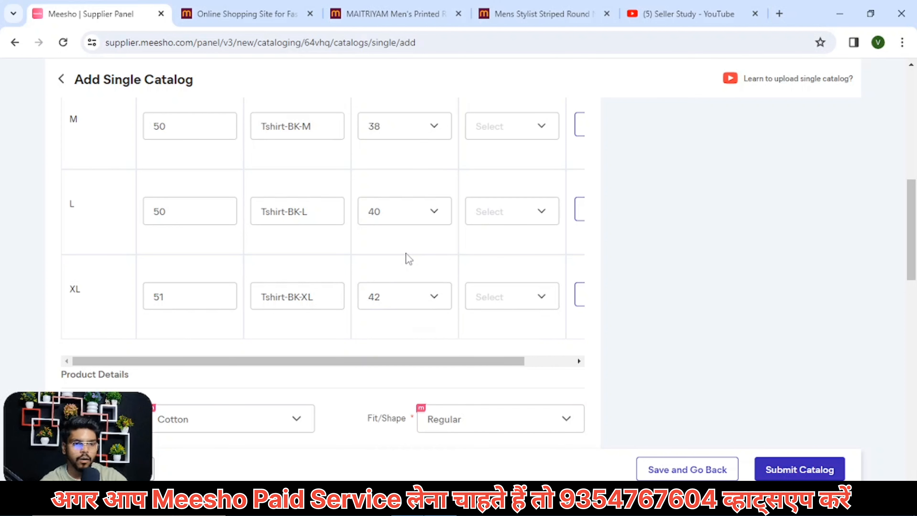
Step: Set the length size to 26 inches for size S and 27 inches for size M
scroll(416, 260, "up", 3)
left_click(485, 190)
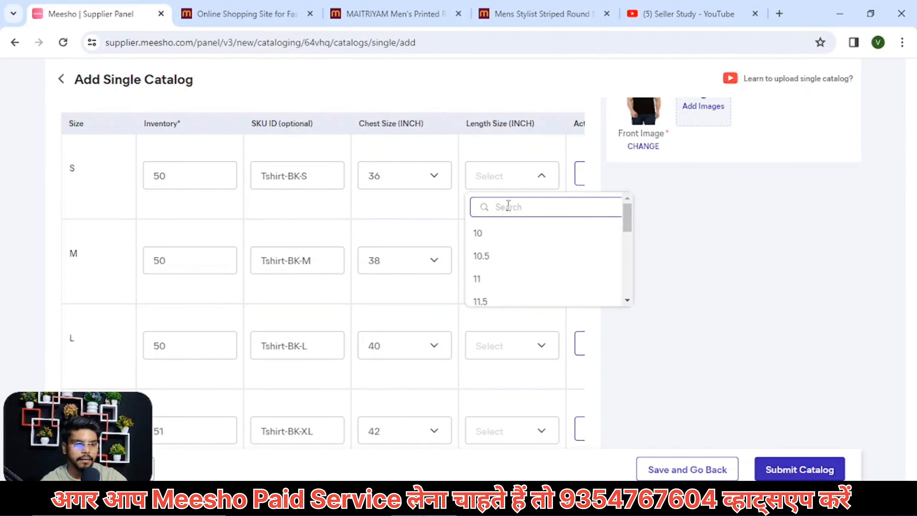
type("26")
left_click(495, 236)
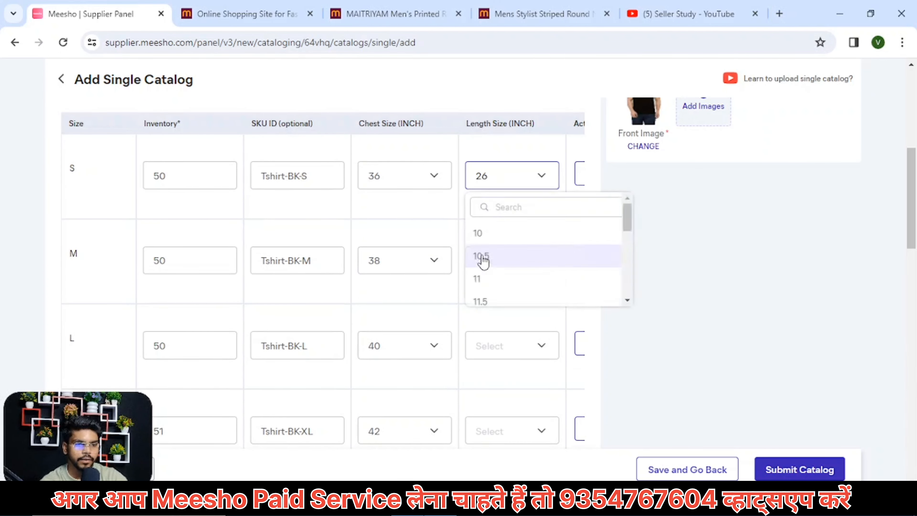
left_click(485, 263)
type("27")
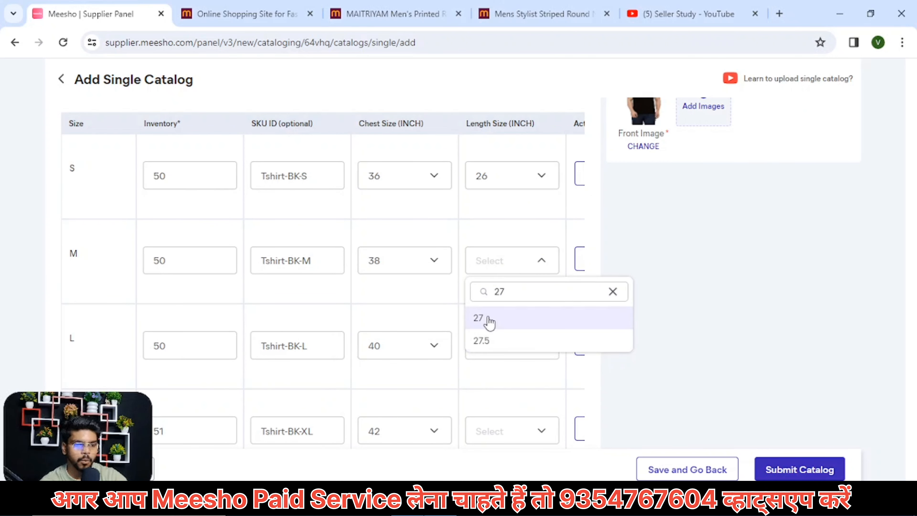
left_click(489, 321)
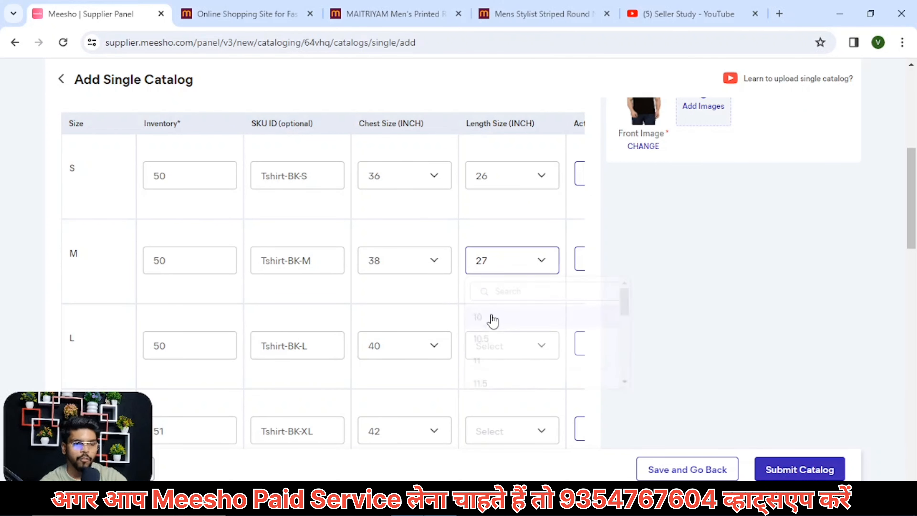
Step: Set the length size to 28 inches for size L and 29 inches for size XL
left_click(492, 347)
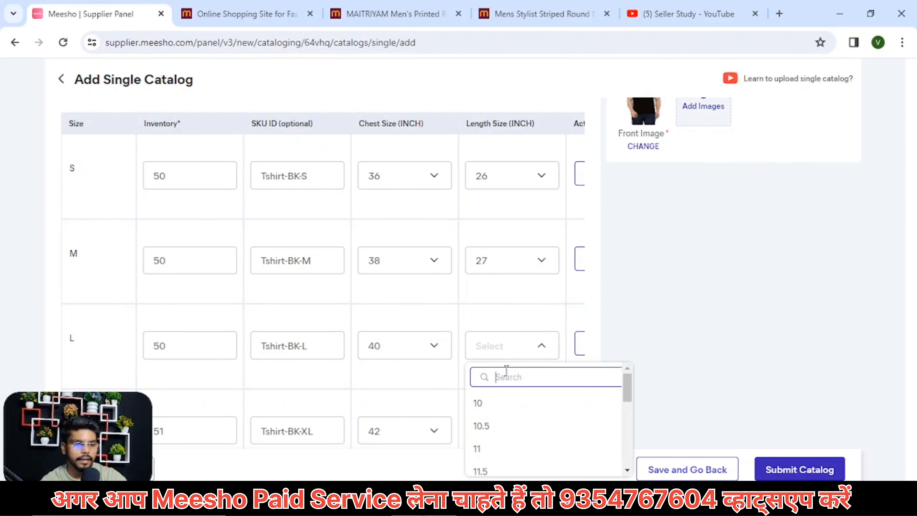
type("28")
left_click(484, 408)
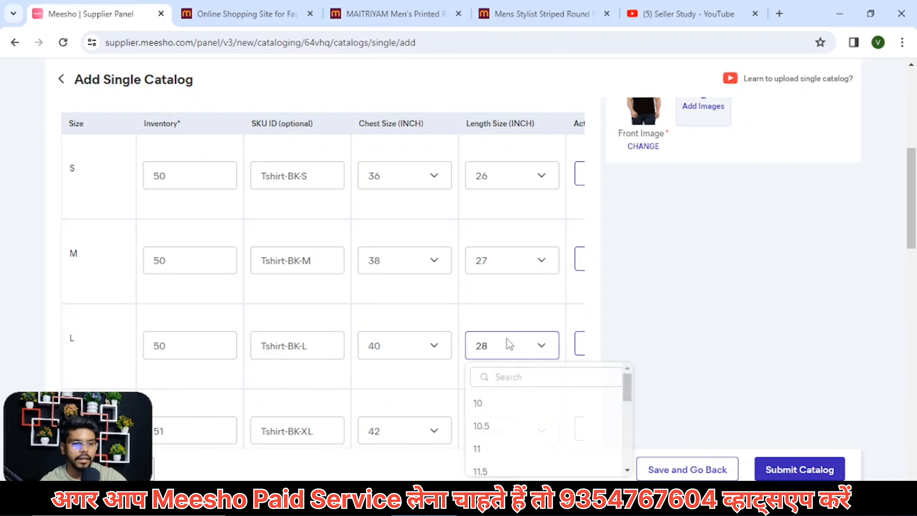
left_click(510, 344)
scroll(509, 343, "down", 3)
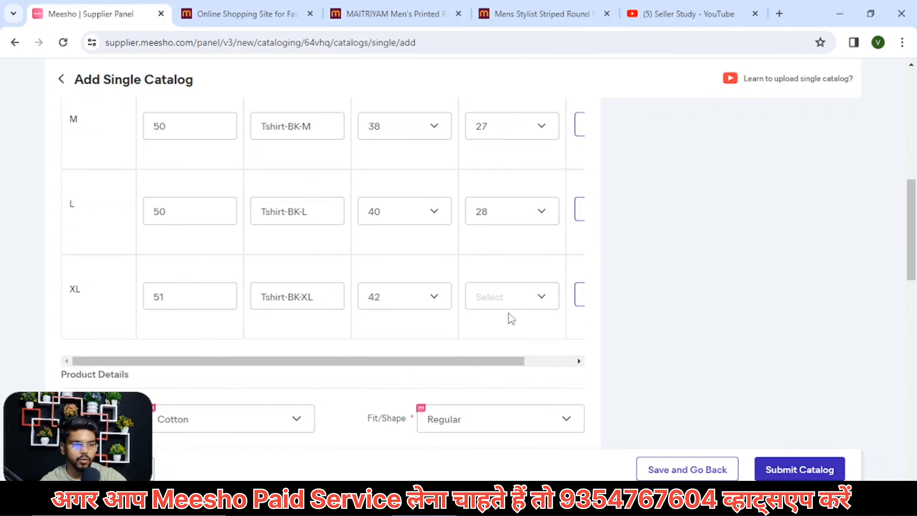
left_click(512, 302)
left_click(510, 337)
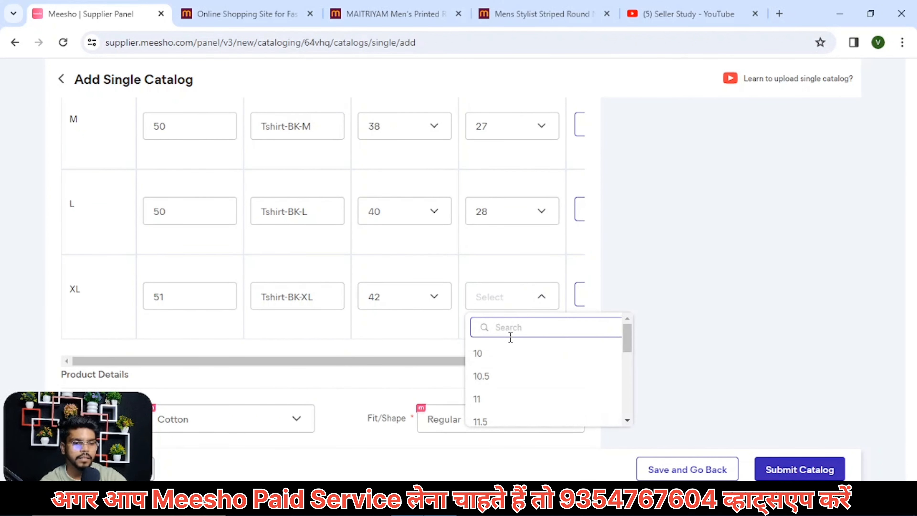
type("29")
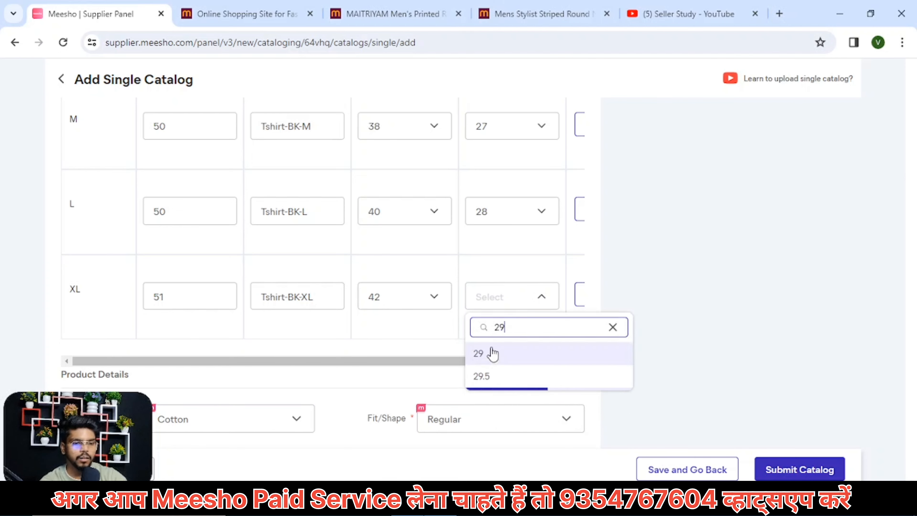
left_click(488, 353)
Step: Add the images Men Tshirts -Black-01, Men Tshirts -Black-02 and Size Chart to the black T-shirt's uploaded images
scroll(462, 341, "up", 4)
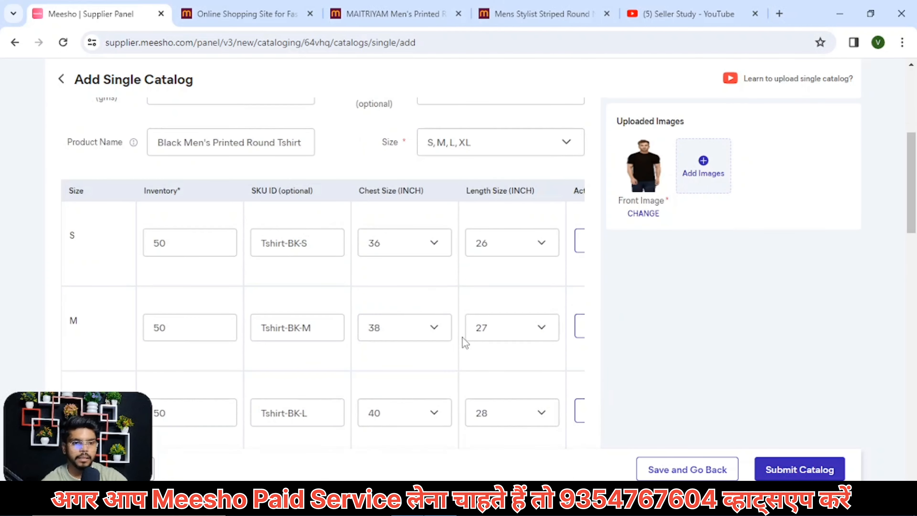
left_click(704, 166)
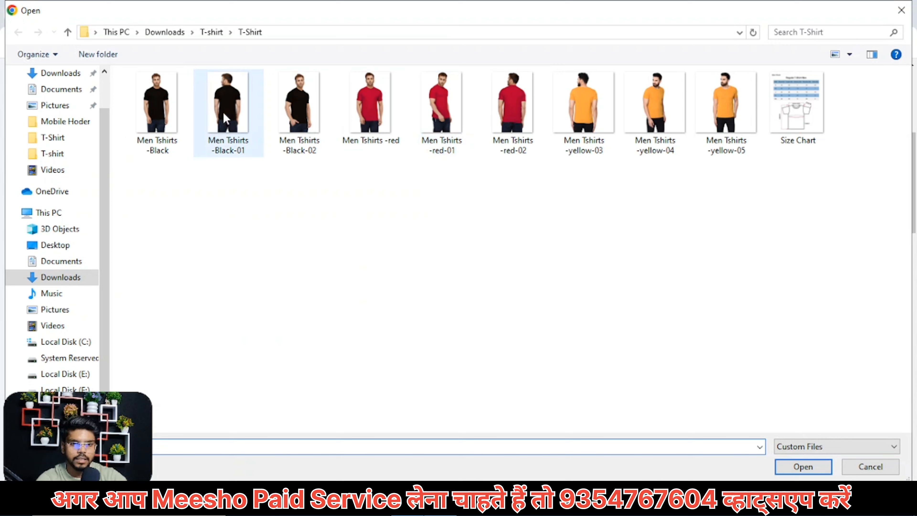
double_click(225, 115)
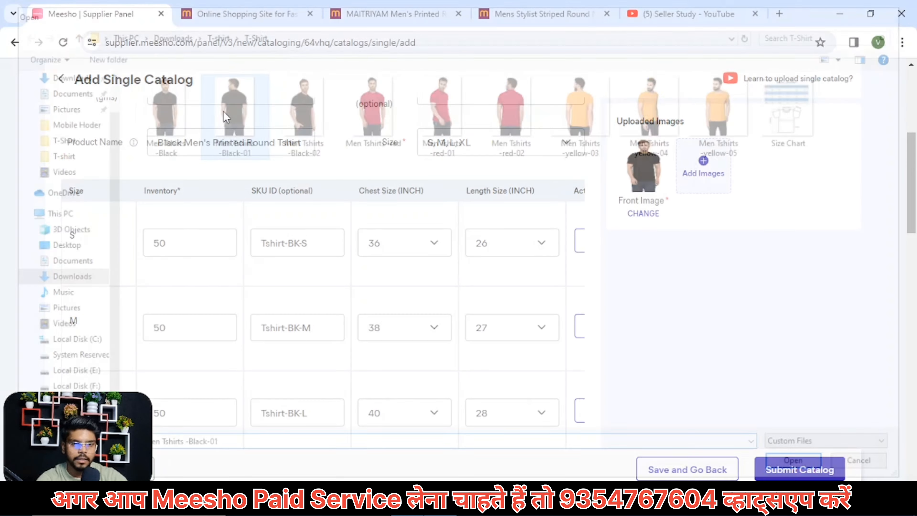
left_click(766, 164)
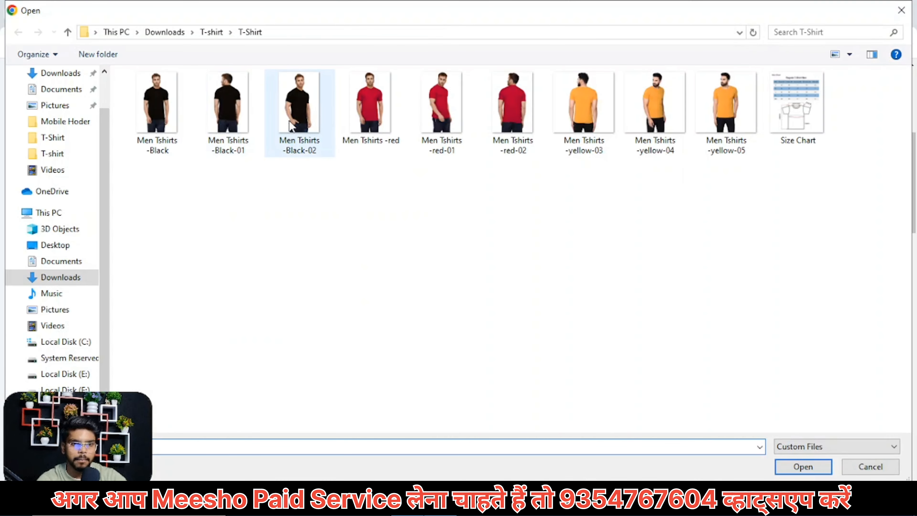
double_click(291, 126)
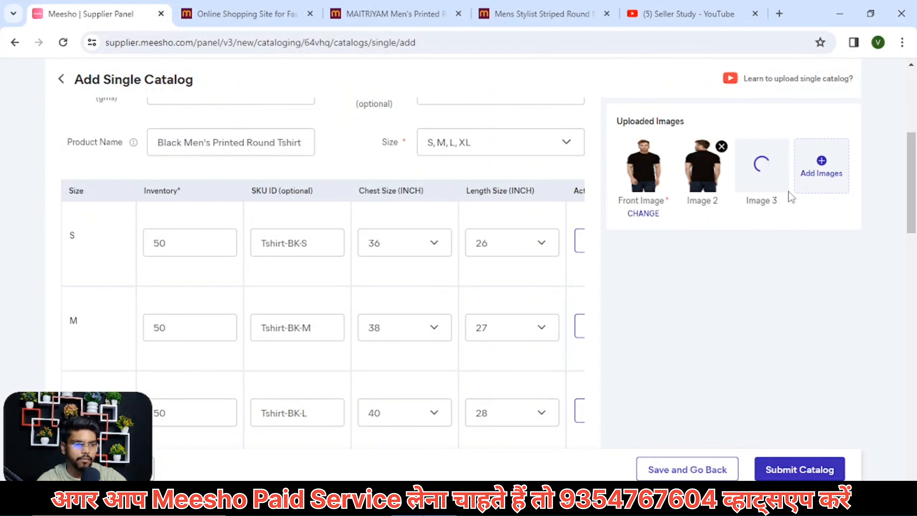
left_click(822, 177)
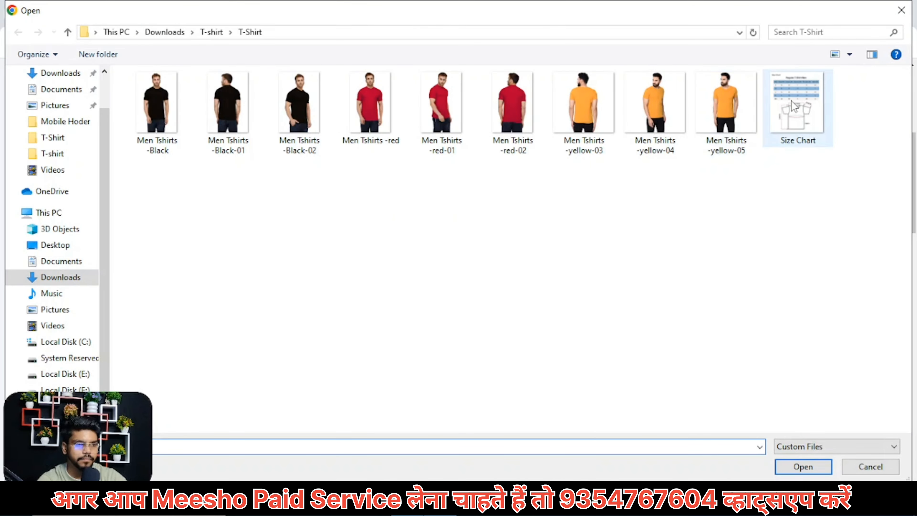
double_click(764, 111)
Step: Change the fabric in the product details to Polyester
scroll(509, 215, "up", 5)
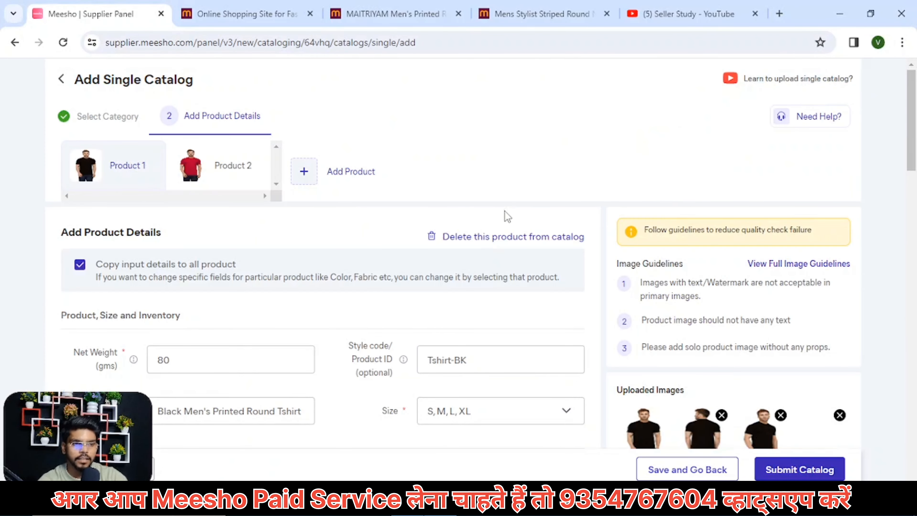
scroll(337, 289, "down", 2)
scroll(337, 289, "down", 12)
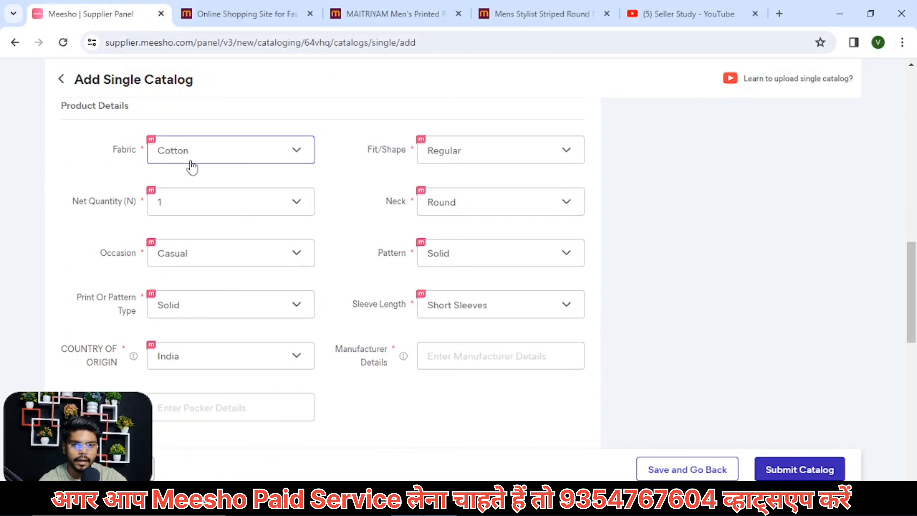
left_click(191, 159)
type("POLY")
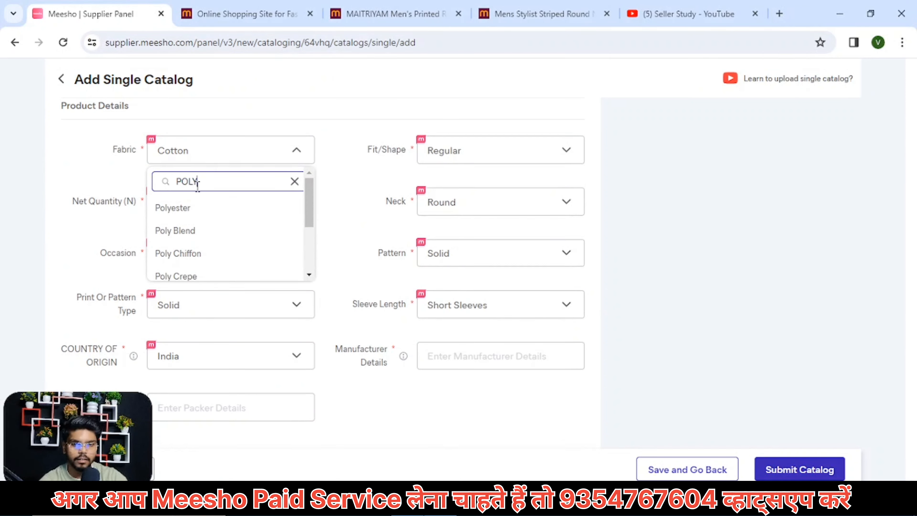
left_click(194, 207)
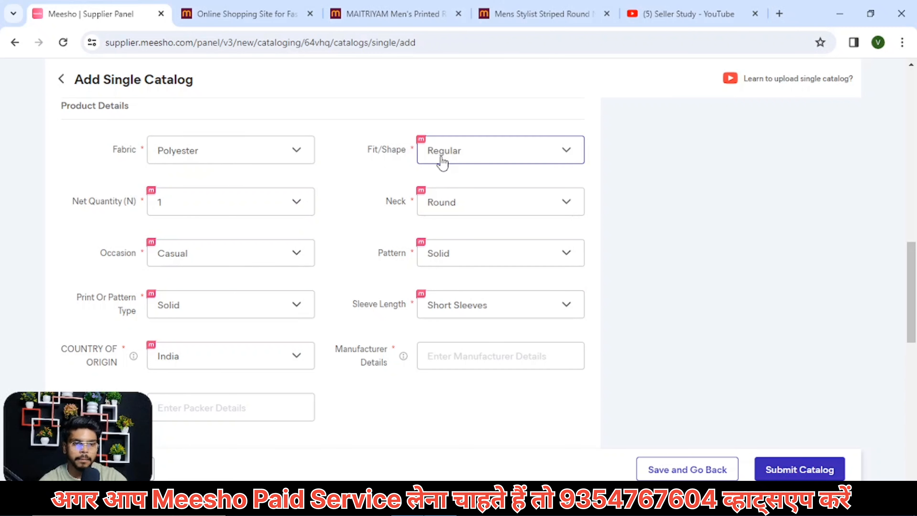
Step: Fill in both the manufacturer details and the packer details with NA
scroll(361, 192, "down", 2)
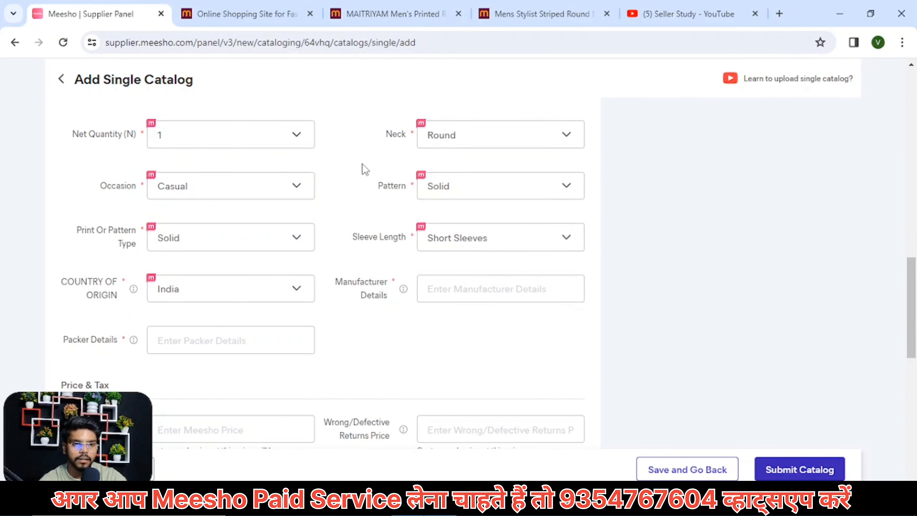
scroll(412, 230, "down", 2)
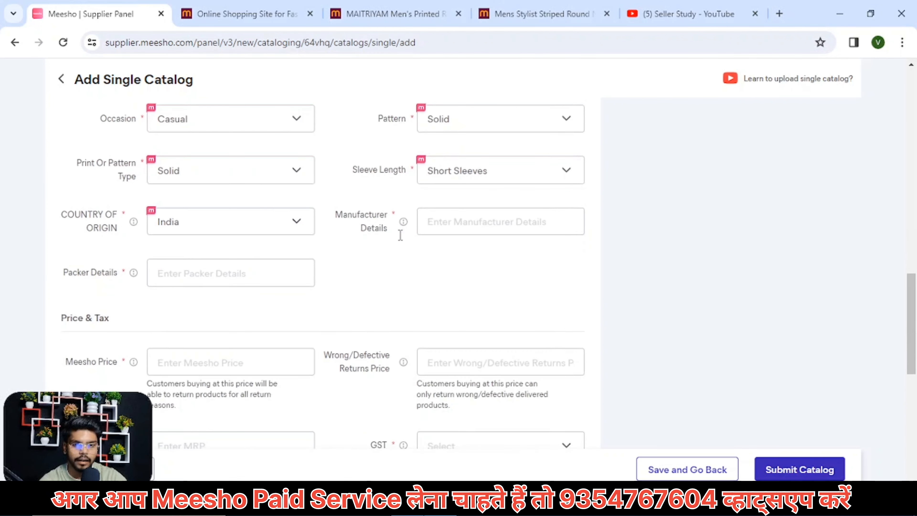
left_click(453, 224)
key("Down")
key("Down")
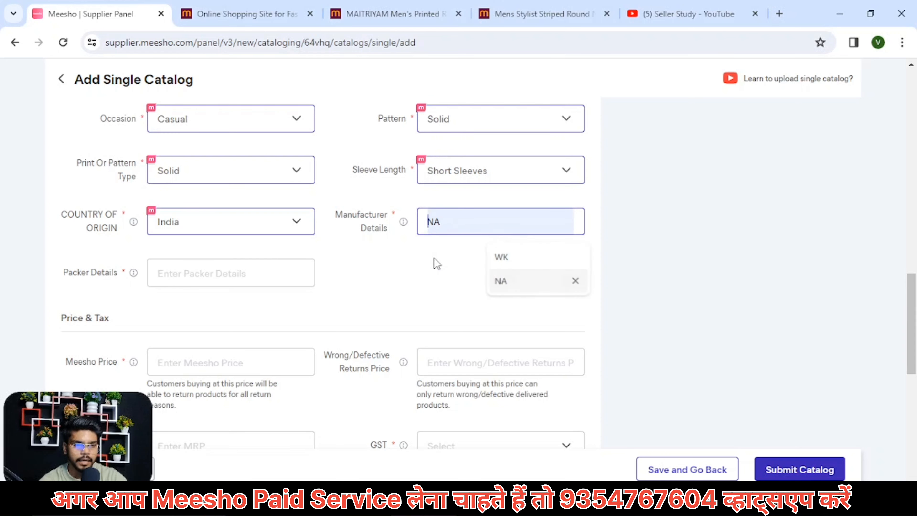
key("Return")
left_click(190, 282)
left_click(248, 333)
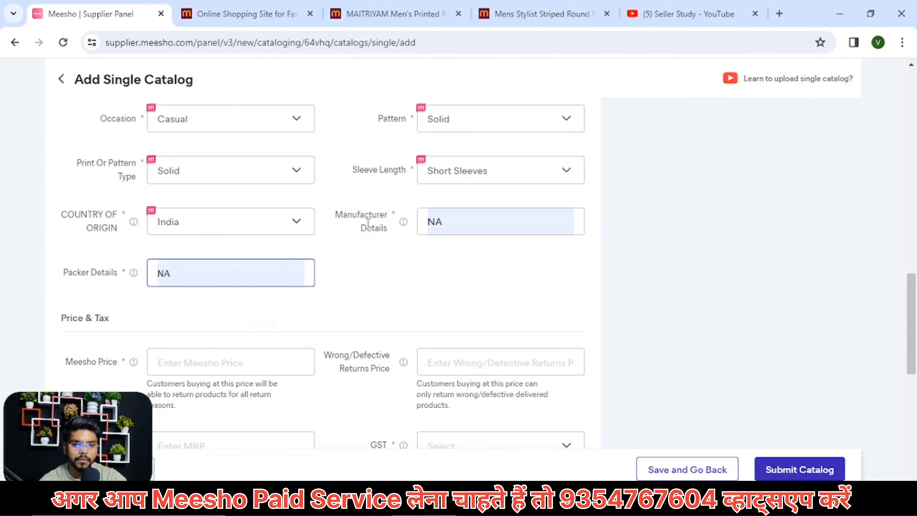
Step: Set the MRP to 299 and the GST to 5 in the price and tax details
scroll(367, 224, "down", 5)
left_click(192, 244)
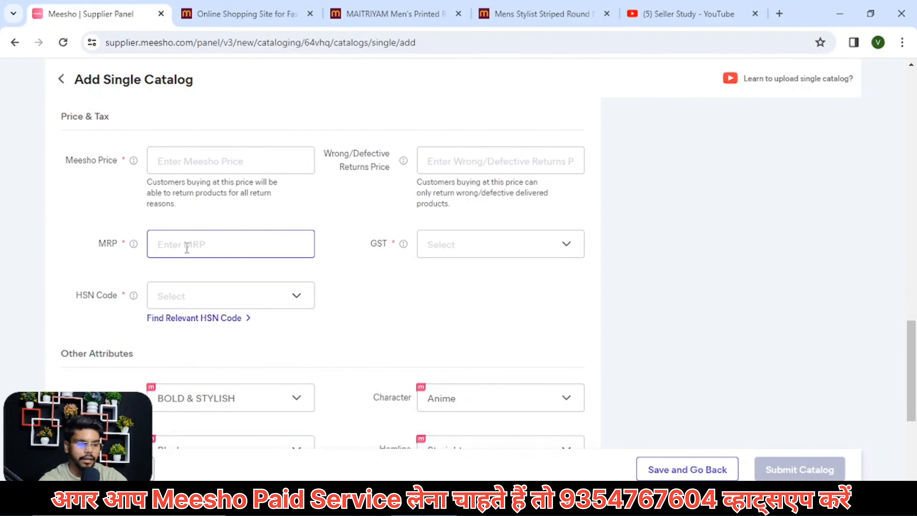
type("2")
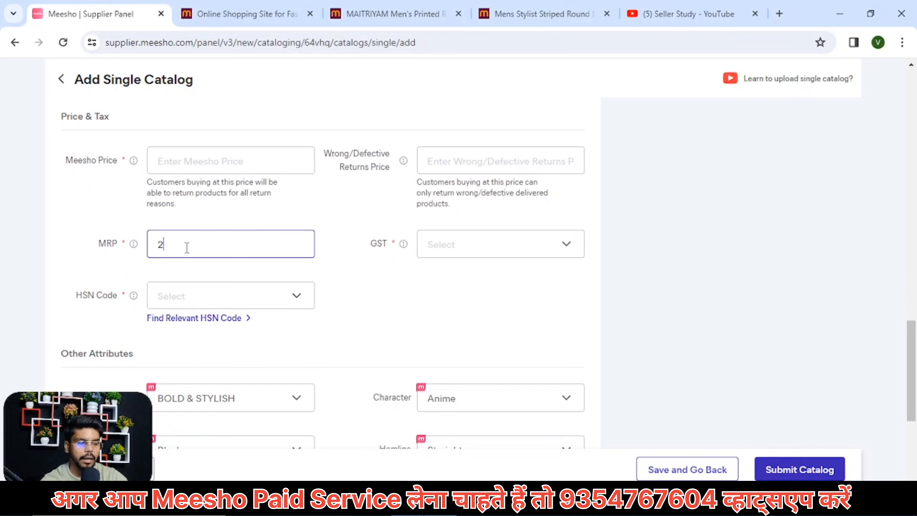
type("99")
left_click(479, 243)
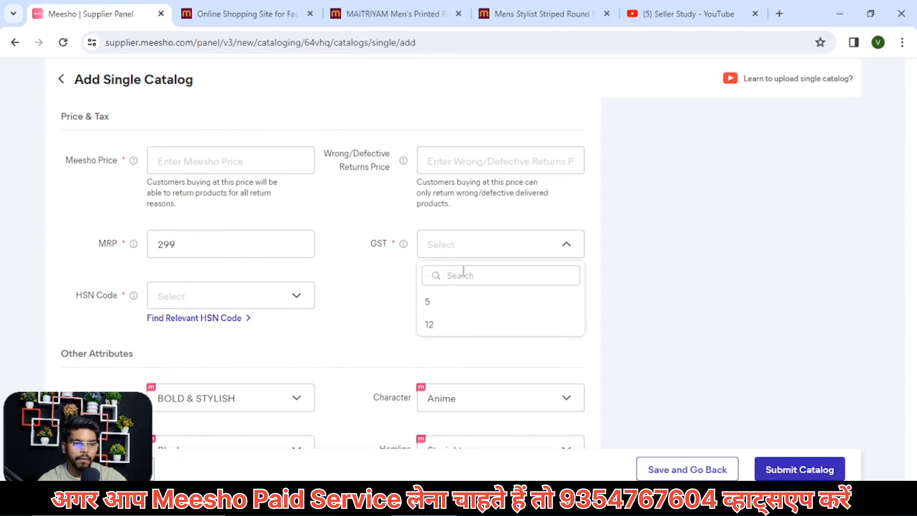
left_click(441, 306)
Step: Complete the price and tax details with HSN code 610910, Meesho price 149 and wrong/defective returns price 148
left_click(203, 299)
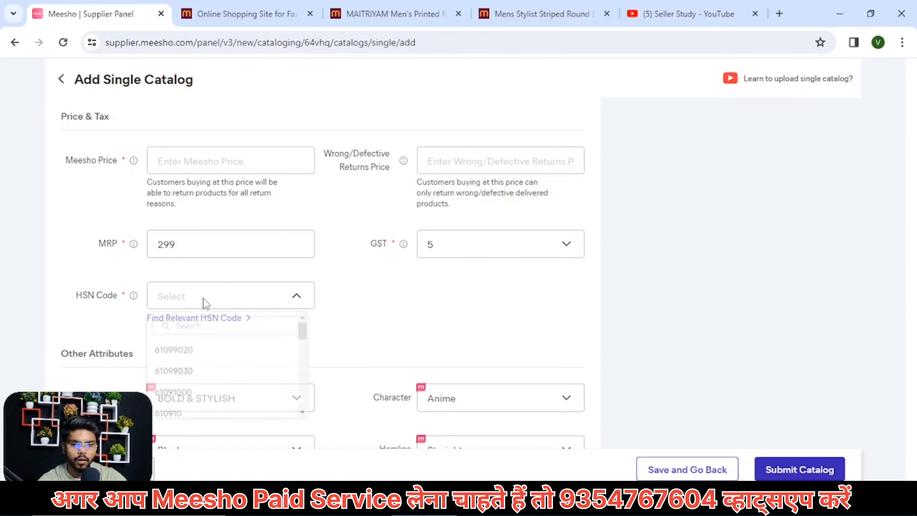
left_click(181, 420)
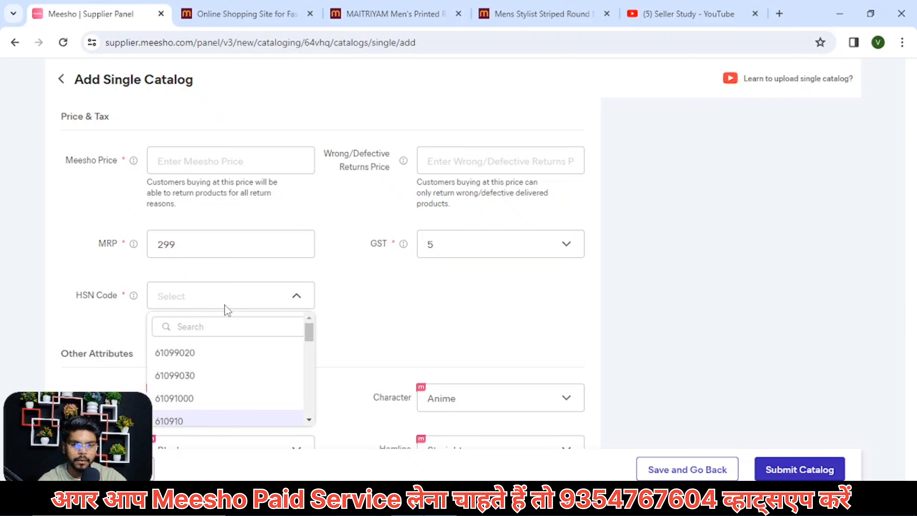
left_click(224, 172)
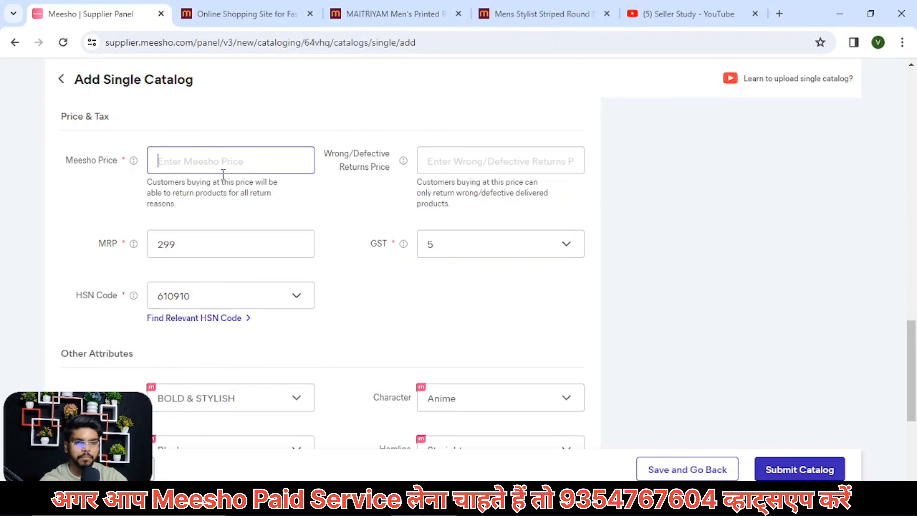
type("149")
key("Tab")
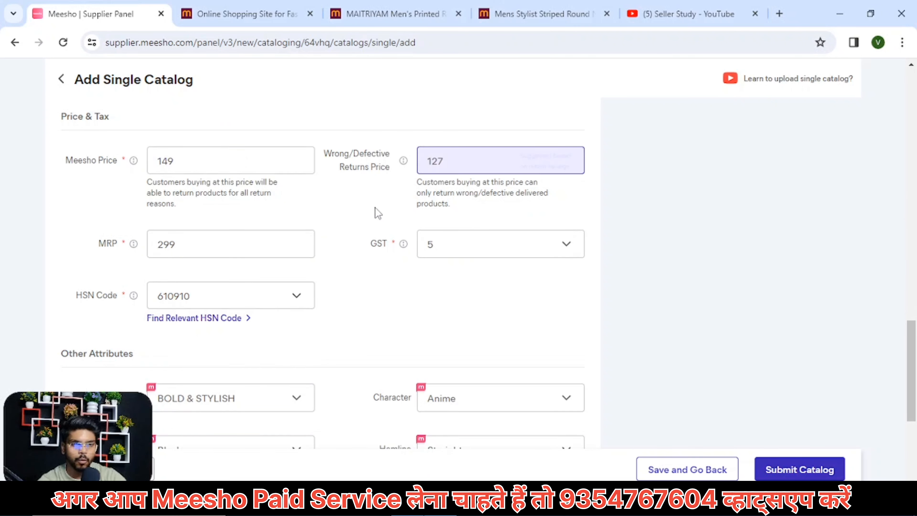
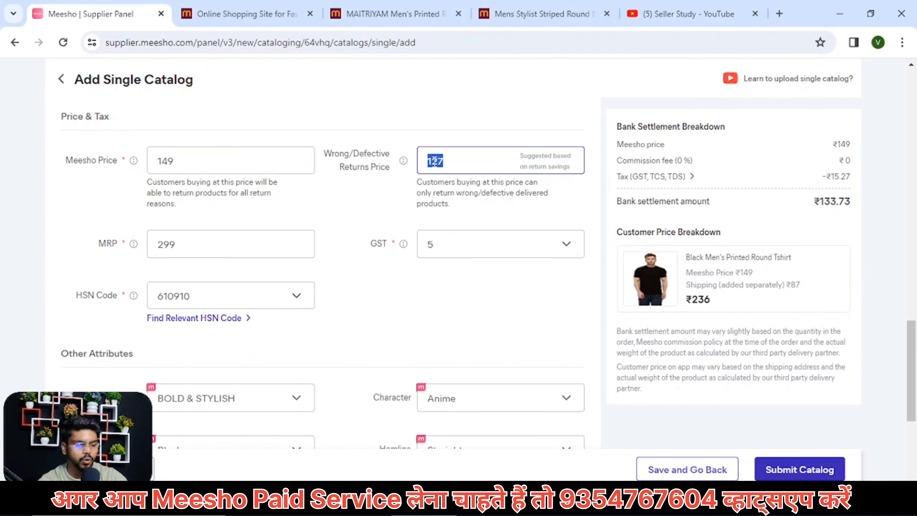
type("148")
Step: Enter "Men's Printed Round Multicolor Tshirt" as the description and NA as the importer details in the other attributes
scroll(365, 210, "down", 6)
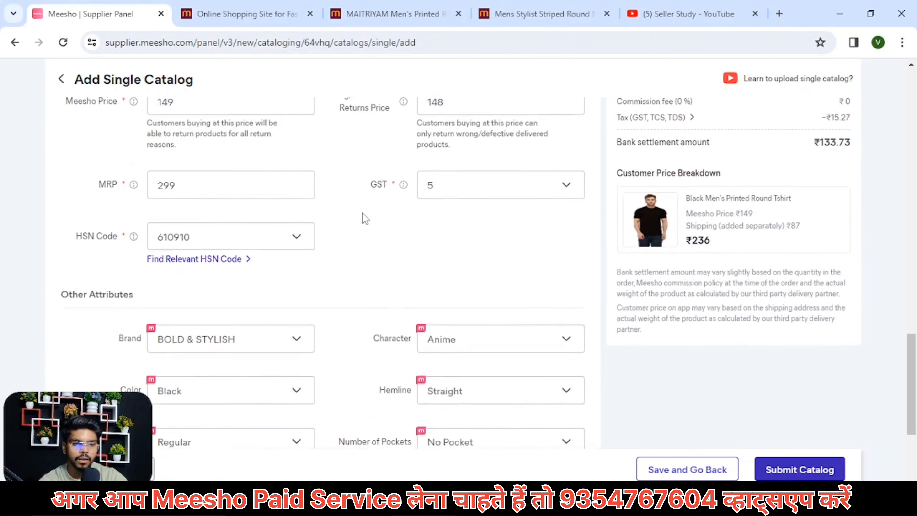
scroll(353, 316, "up", 2)
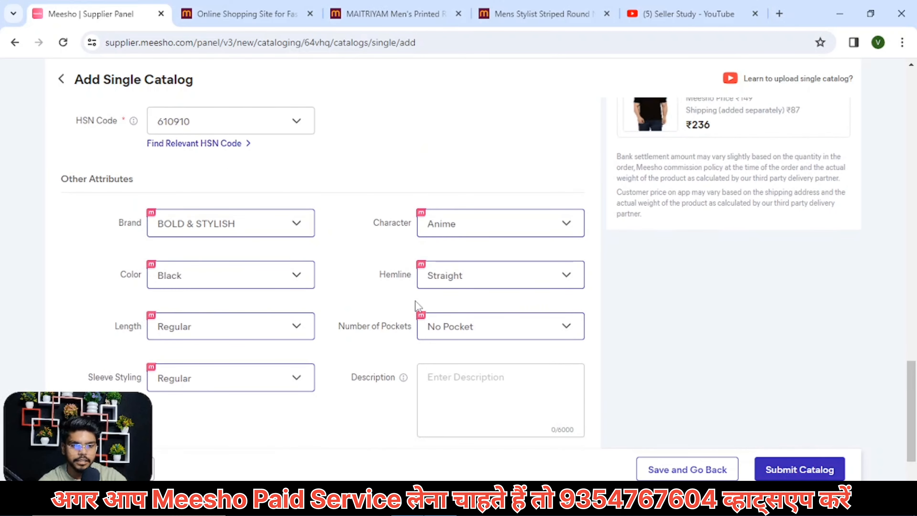
scroll(353, 317, "down", 2)
left_click(394, 14)
mouse_move(462, 127)
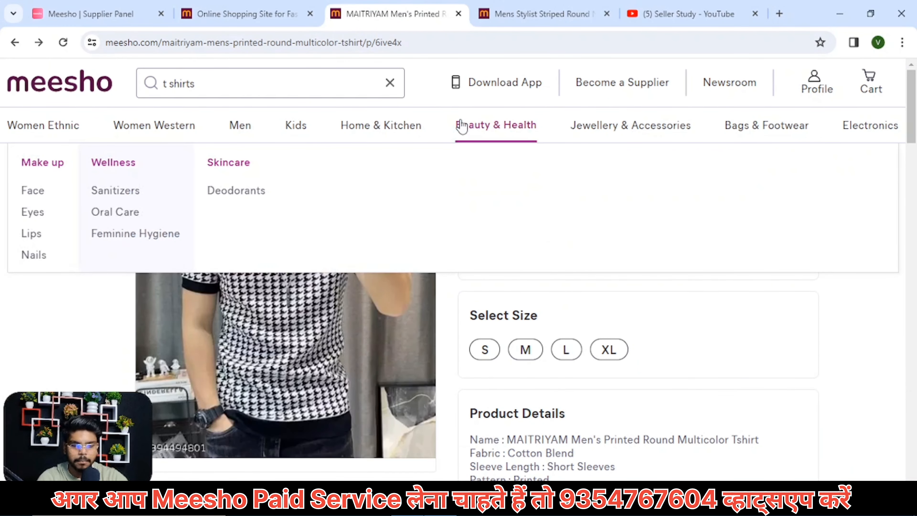
left_click(162, 2)
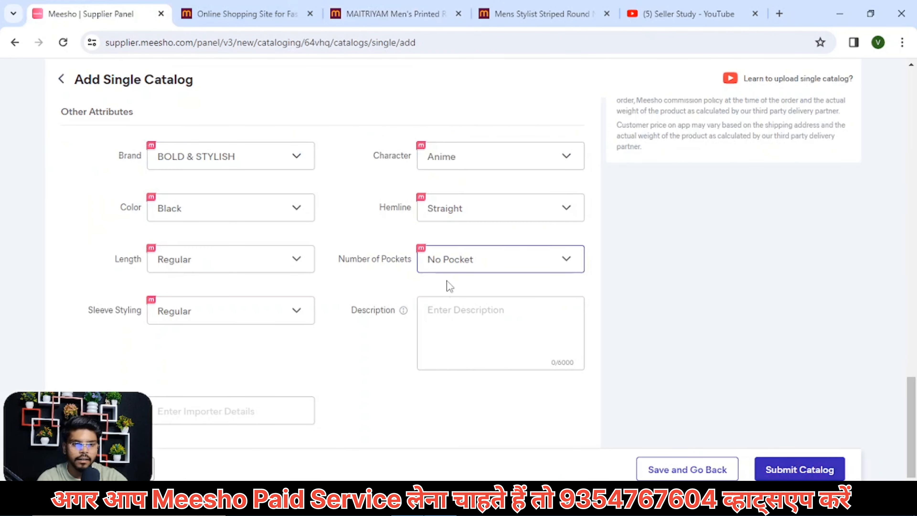
left_click(463, 318)
type("Men's Printed Round Multicolor Tshirt")
left_click(369, 310)
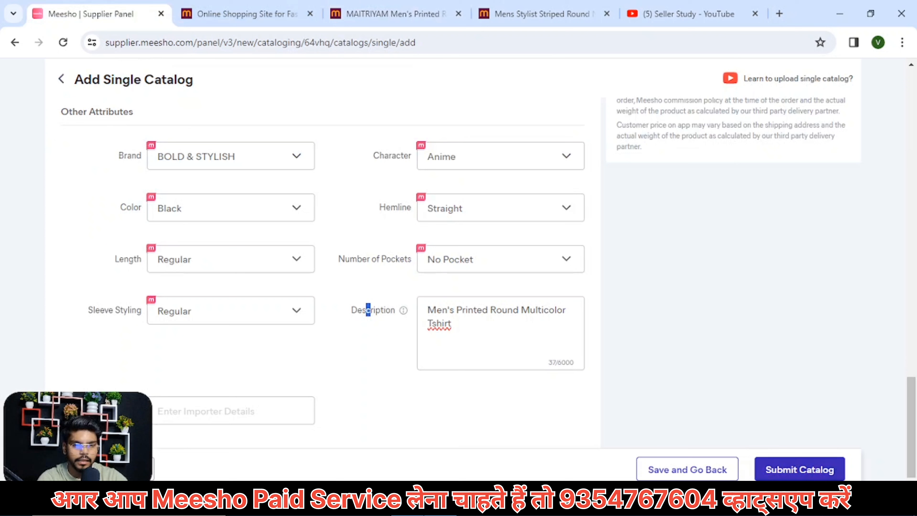
left_click(200, 409)
left_click(231, 472)
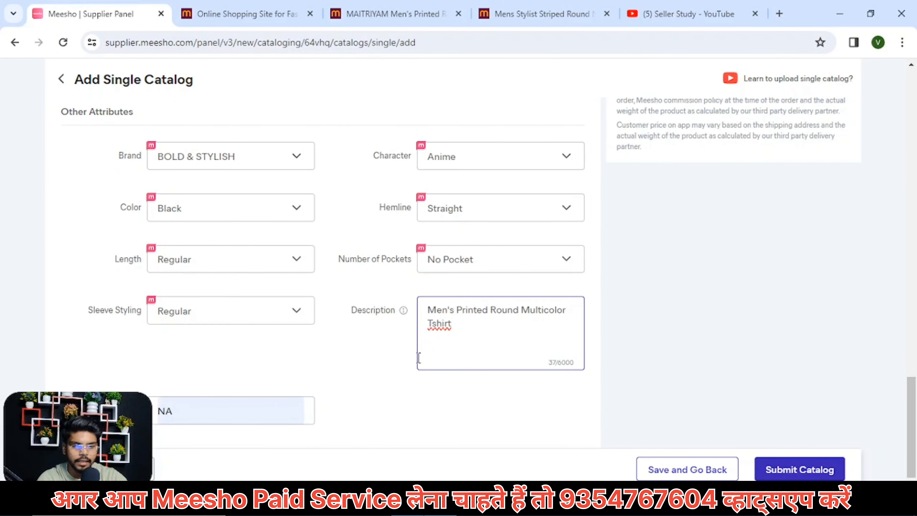
Step: Review the Meesho price and shipping charge in the customer price breakdown
scroll(715, 361, "up", 6)
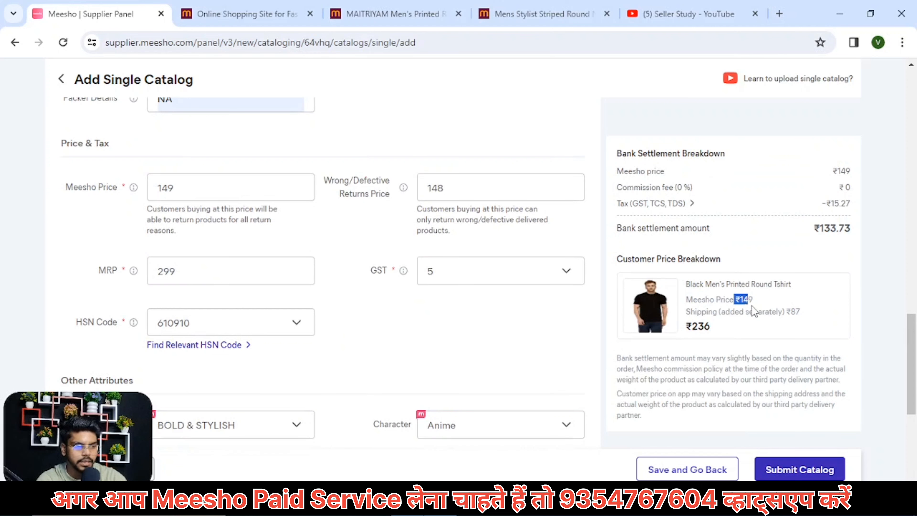
left_click_drag(753, 306, 769, 308)
left_click(776, 311)
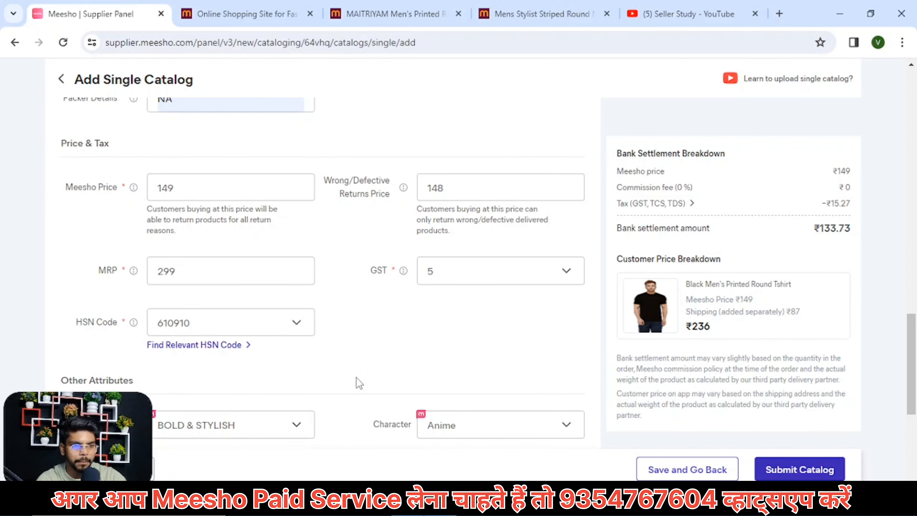
Step: Reuse Product 1's style code pattern for the red T-shirt, Product 2, setting its style code to Tshirt-RD
scroll(444, 282, "up", 15)
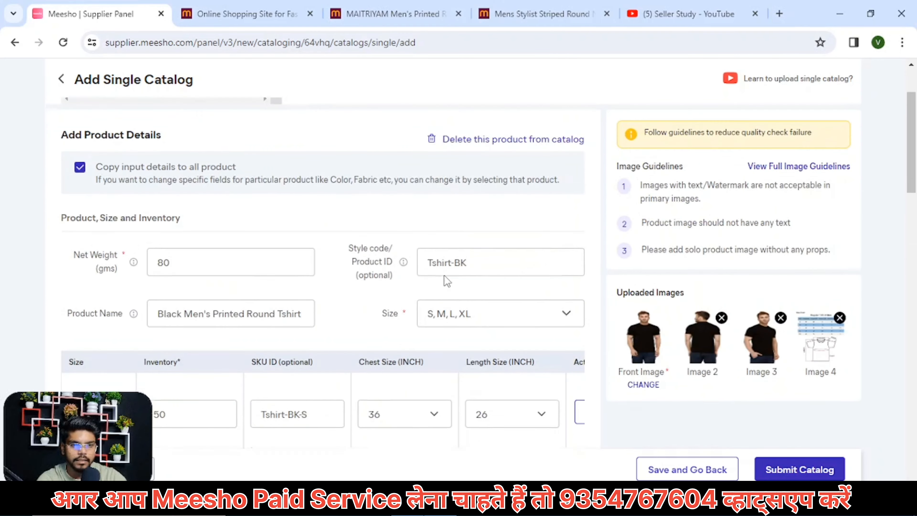
scroll(446, 280, "up", 3)
left_click_drag(486, 355, 387, 350)
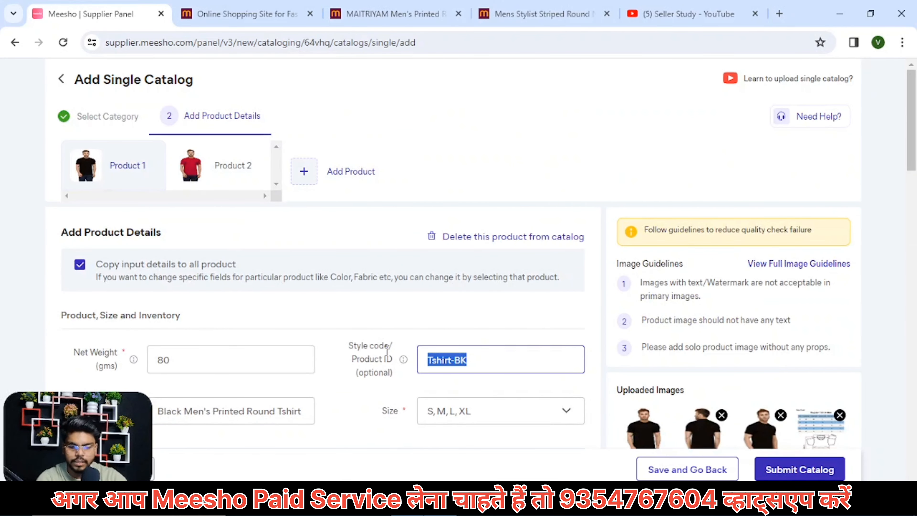
left_click(219, 154)
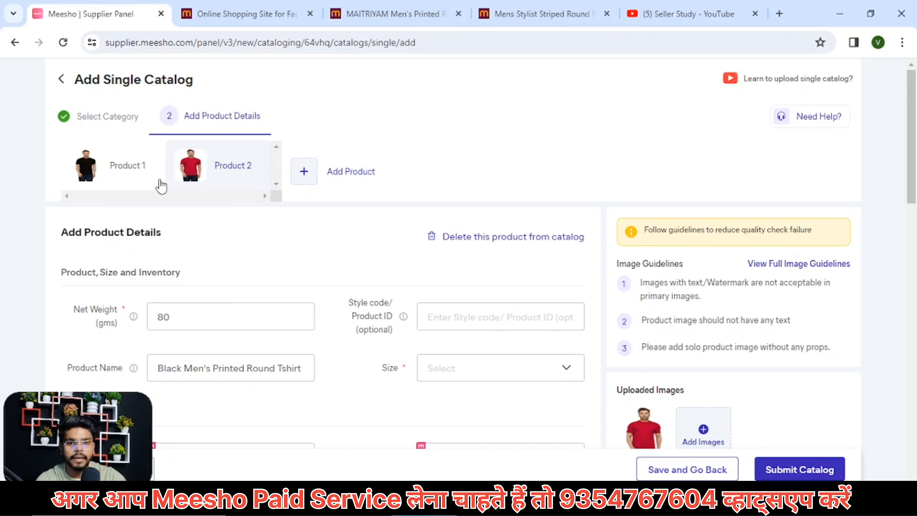
left_click(428, 313)
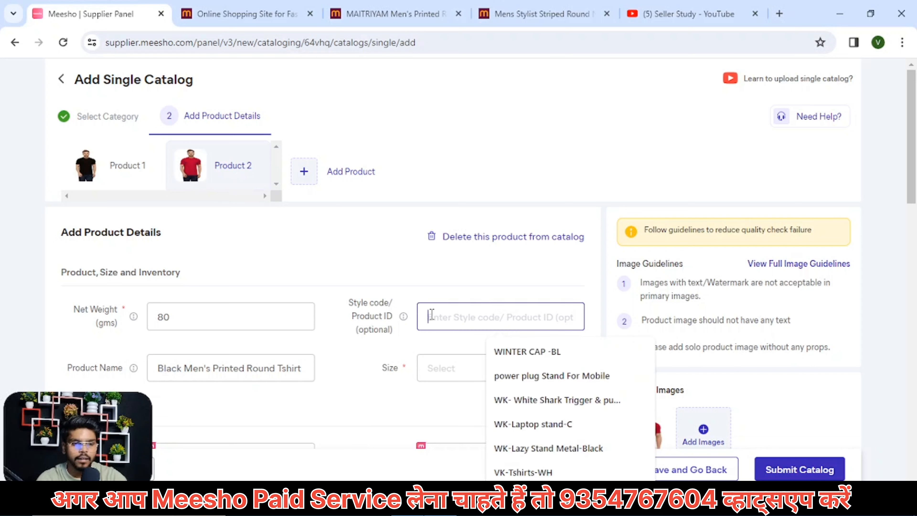
type("Tshirt-BK")
key("BackSpace")
key("BackSpace")
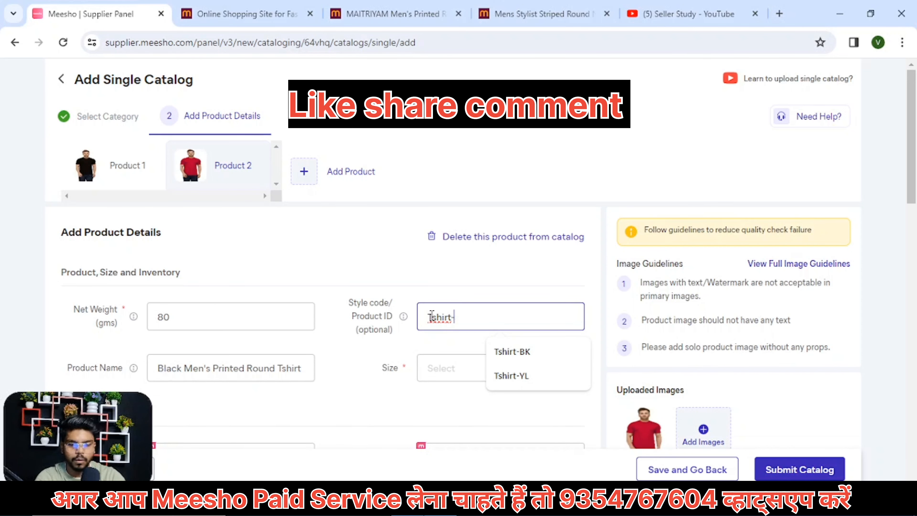
type("RD")
key("ctrl+a")
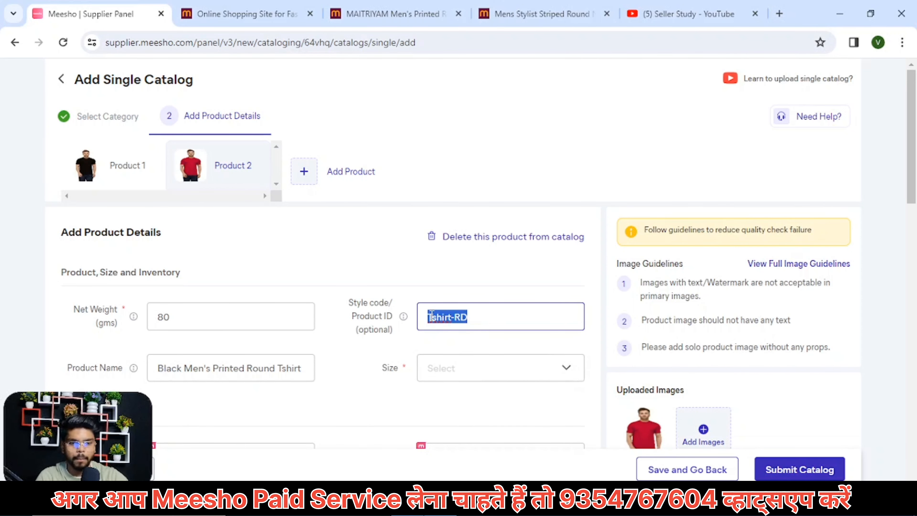
Step: Change the red T-shirt's product name to "Red Men's Printed Round Tshirt"
scroll(247, 353, "down", 3)
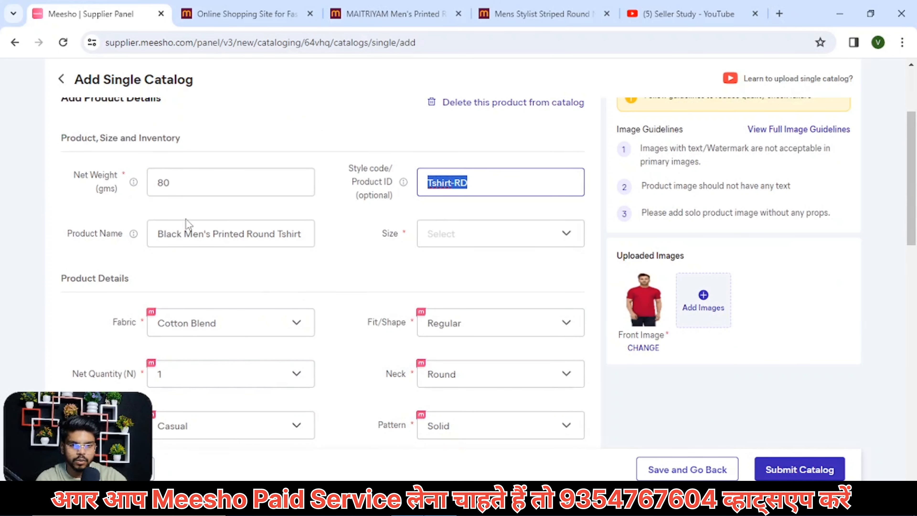
mouse_move(137, 182)
left_click(176, 237)
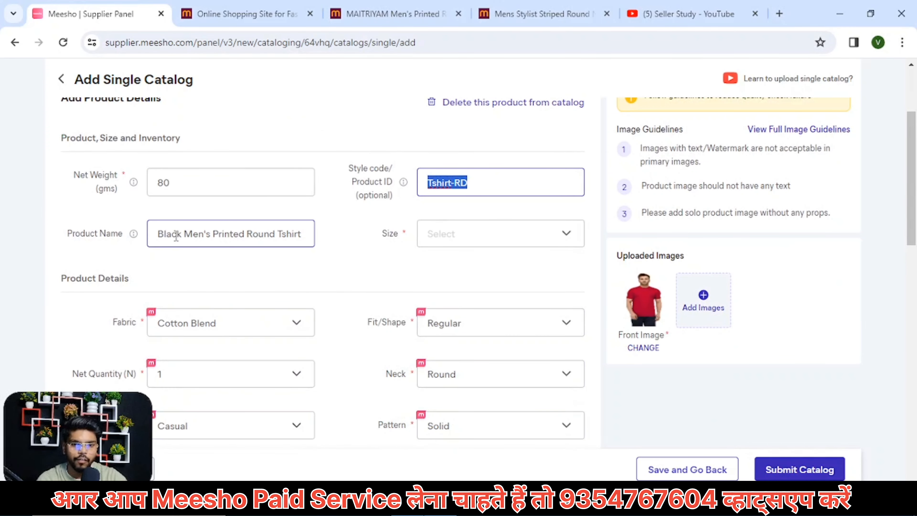
left_click_drag(182, 237, 159, 238)
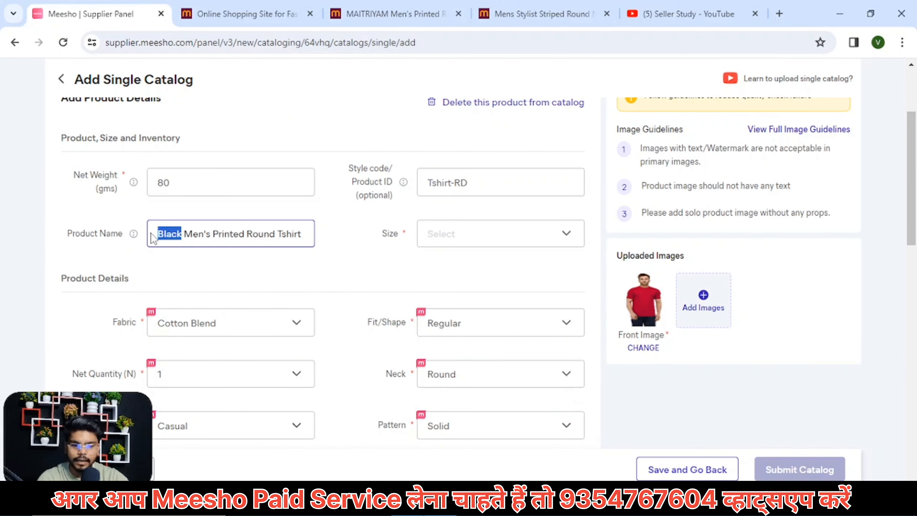
type("RED")
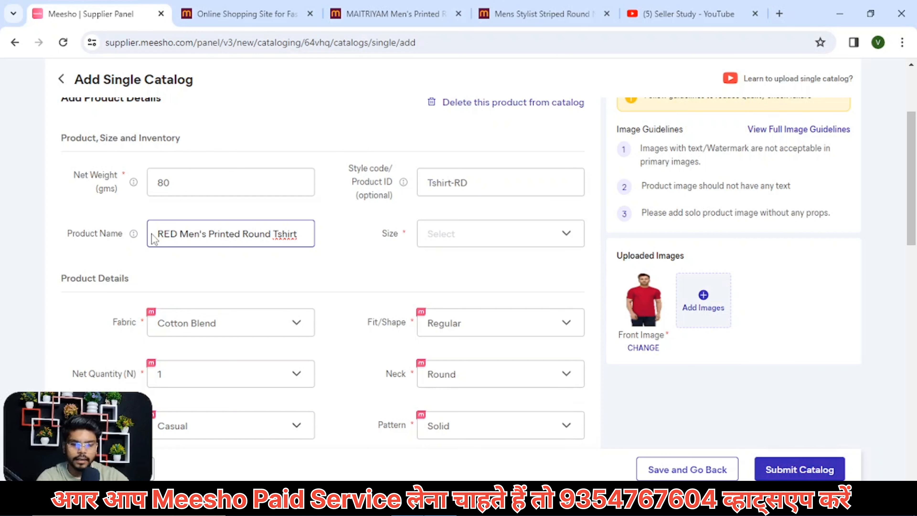
key("BackSpace")
key("BackSpace")
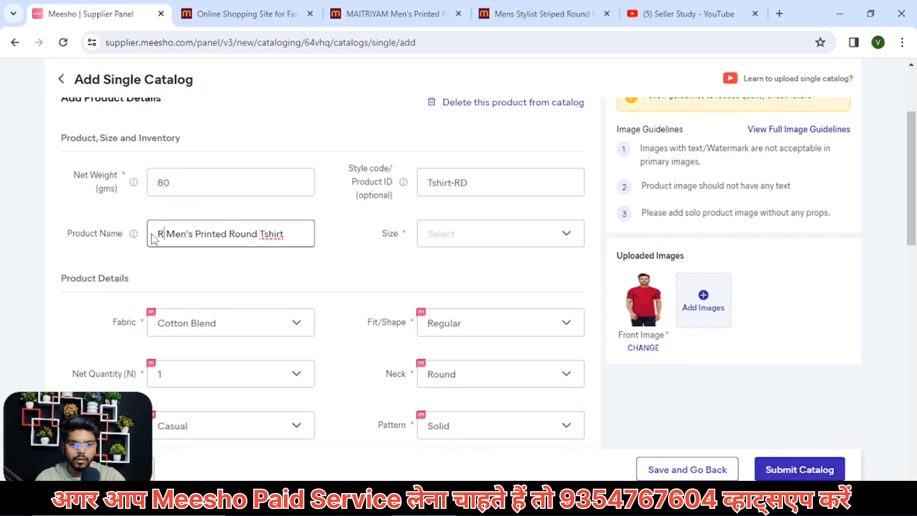
type("ed")
left_click(317, 252)
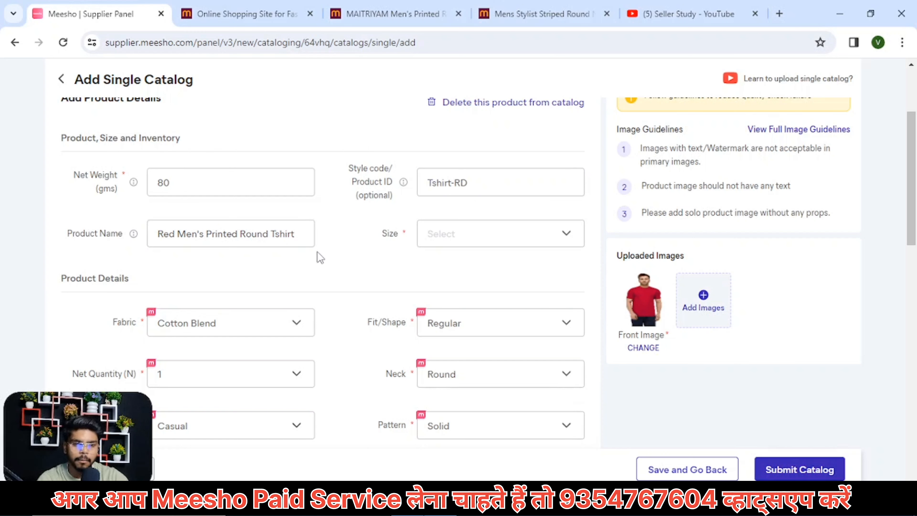
Step: Apply sizes S, M, L and XL to the red T-shirt
left_click(460, 240)
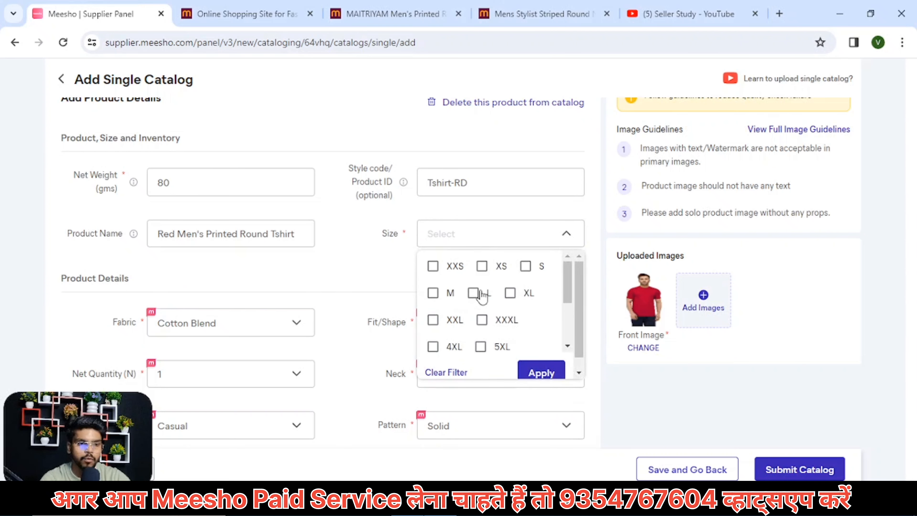
left_click(526, 266)
left_click(433, 293)
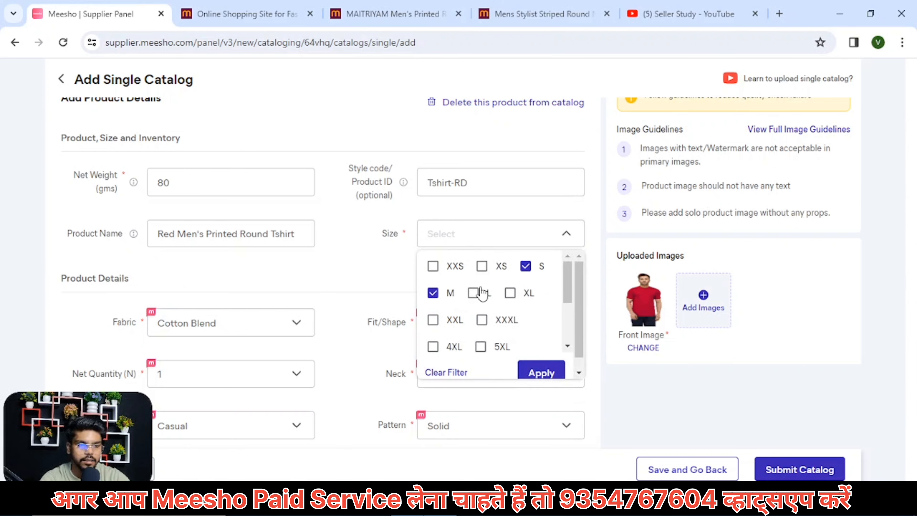
left_click(473, 294)
left_click(510, 294)
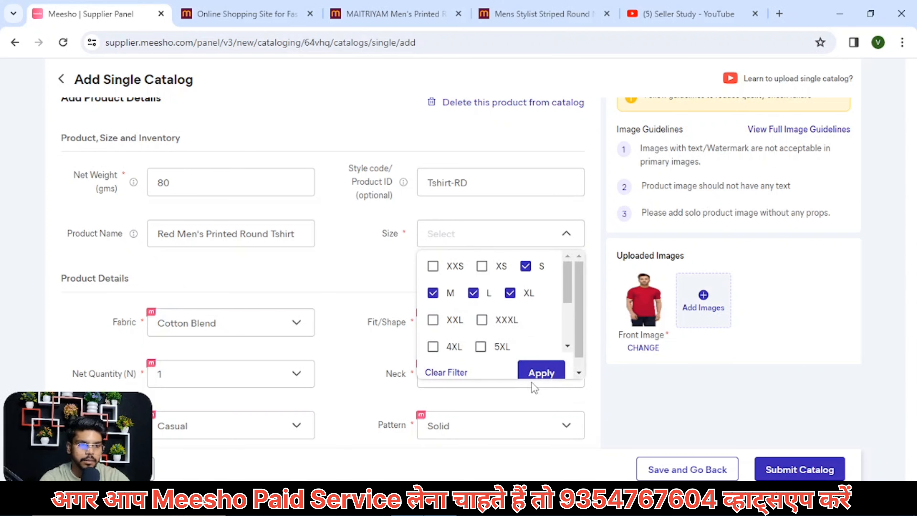
left_click(543, 374)
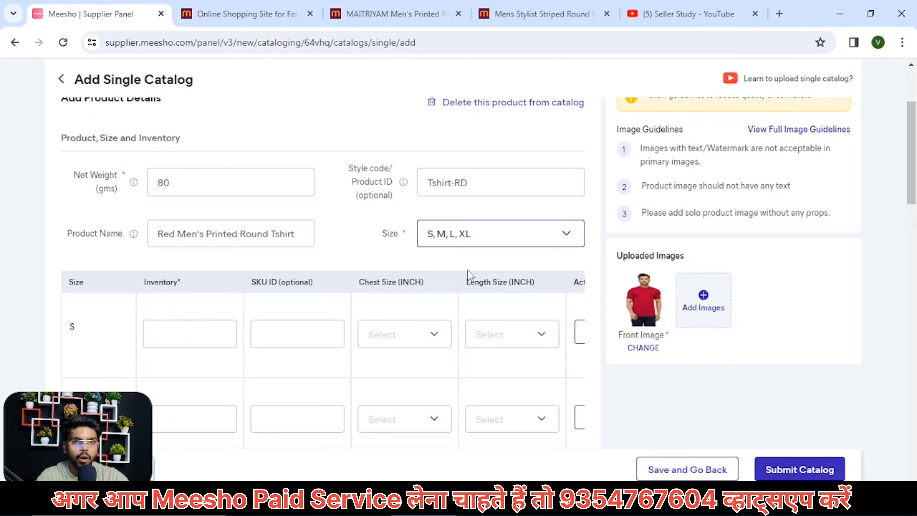
Step: Enter the red T-shirt's inventory as 49 for size S and 50 for size M
scroll(437, 242, "up", 2)
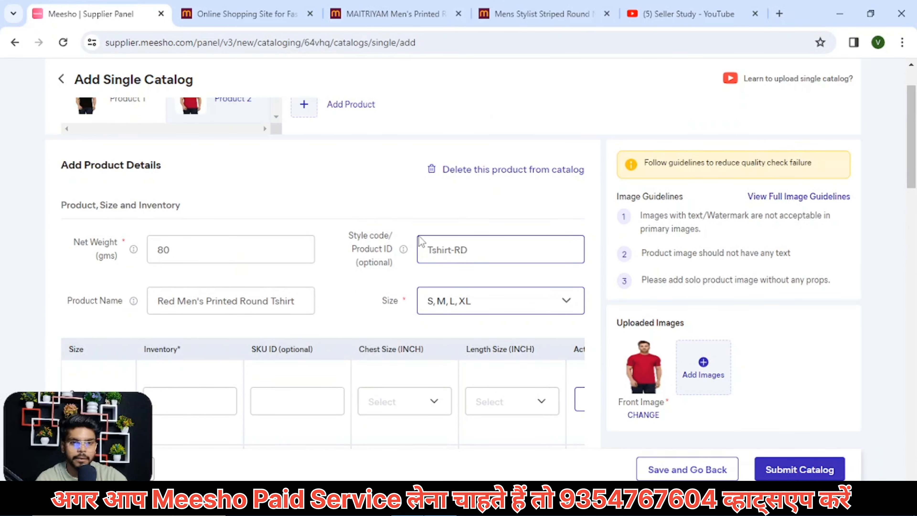
scroll(211, 215, "up", 2)
scroll(289, 242, "down", 6)
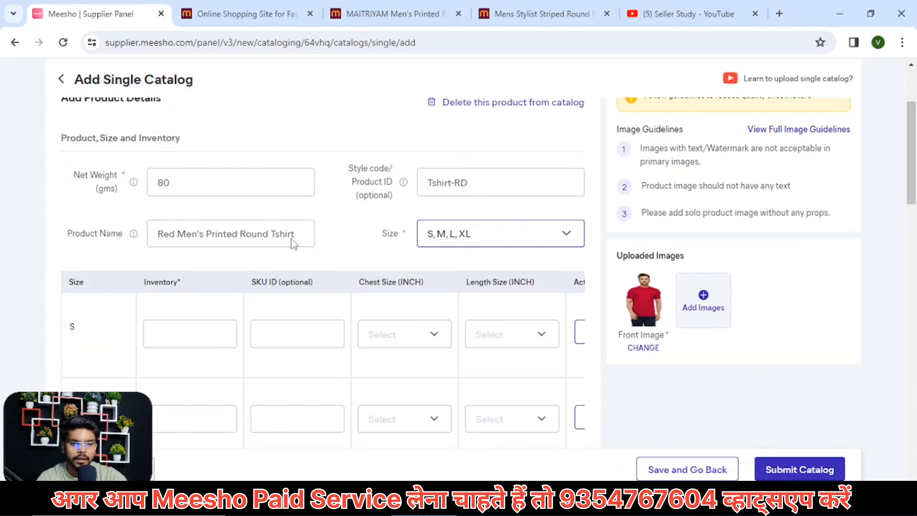
left_click(182, 198)
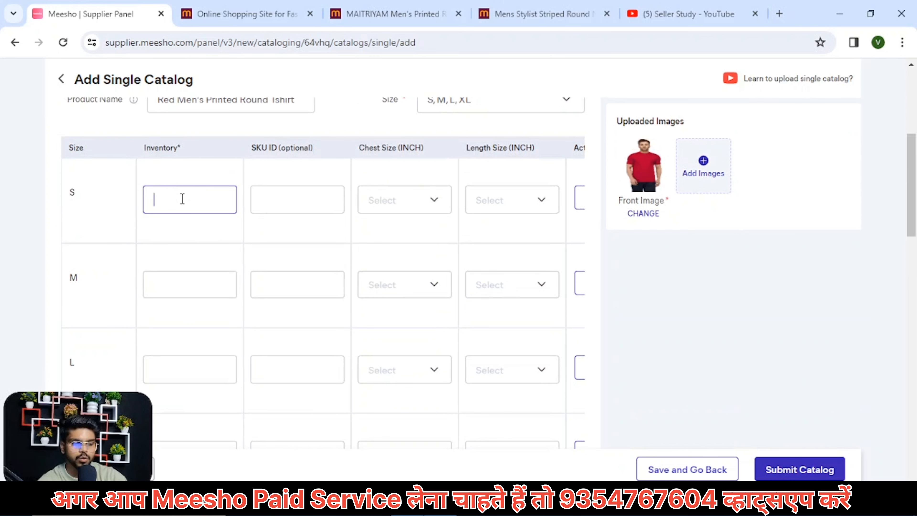
type("50")
scroll(184, 199, "down", 1)
left_click(172, 214)
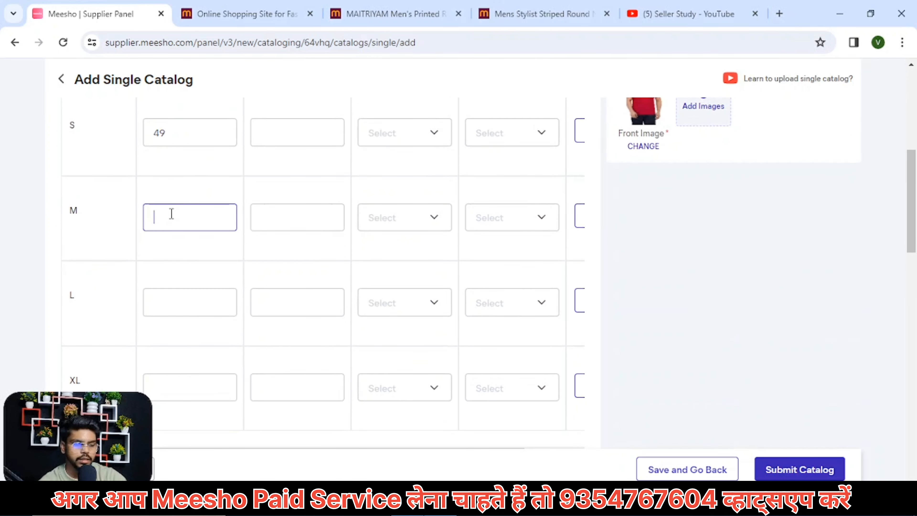
type("50")
Step: Enter the red T-shirt's inventory as 48 for size L and 50 for size XL
left_click(178, 297)
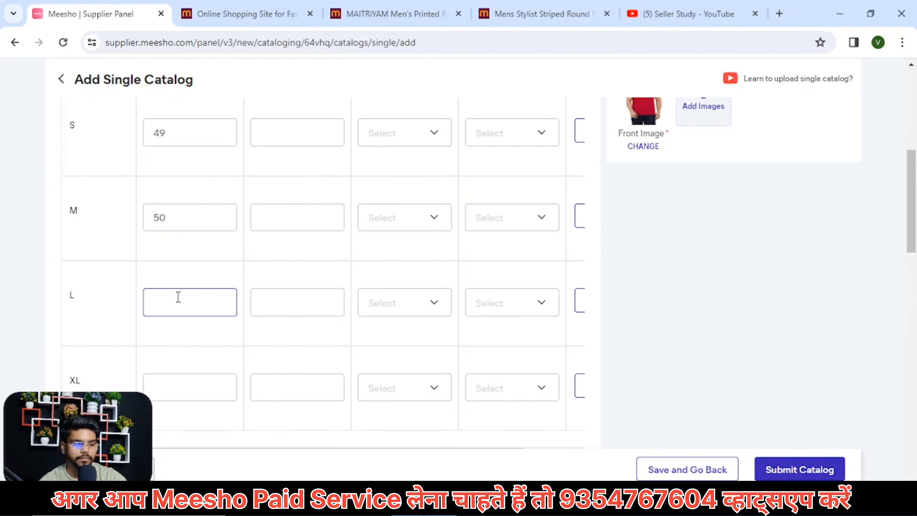
key("BackSpace")
type("48")
scroll(185, 300, "down", 3)
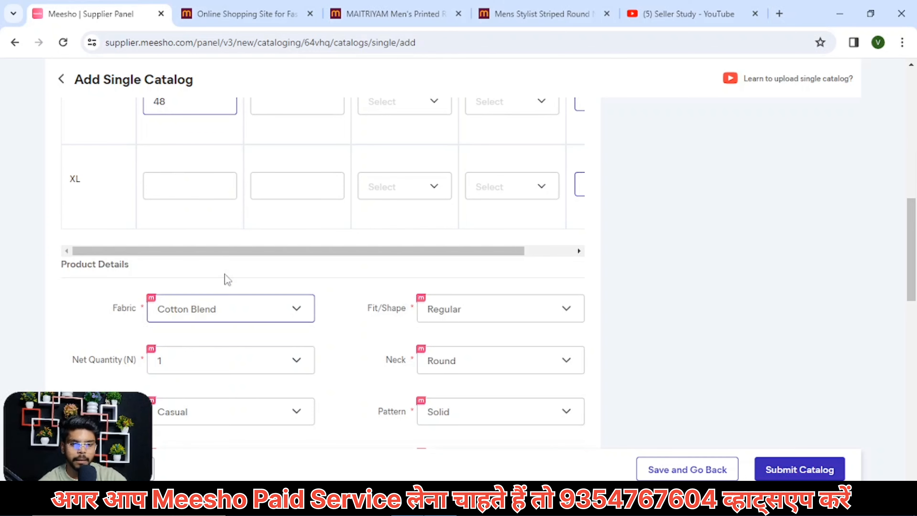
left_click(210, 192)
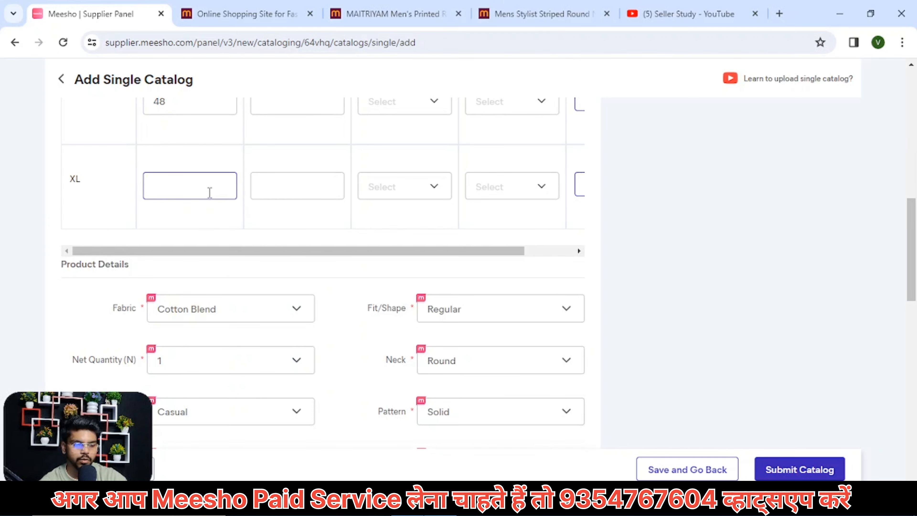
type("50")
Step: Copy the style code Tshirt-RD into size S's SKU ID and extend it to Tshirt-RD-S
scroll(259, 221, "up", 7)
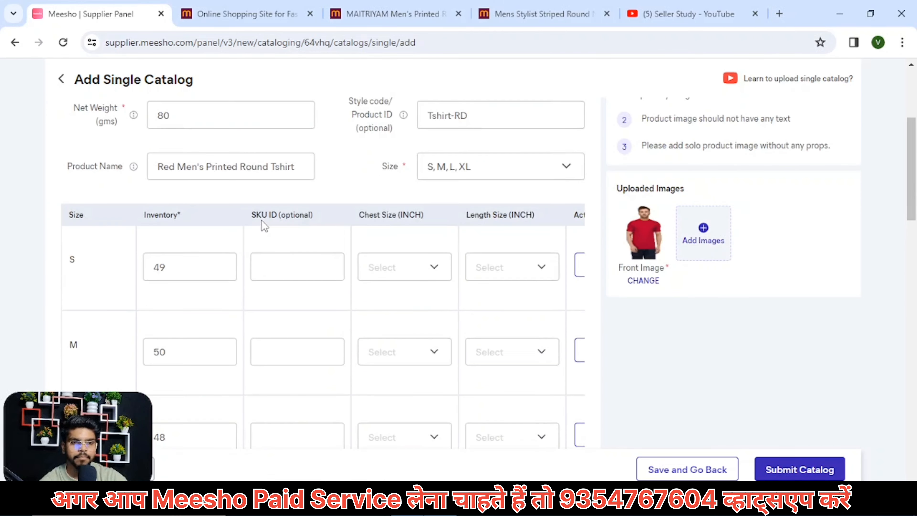
left_click(473, 248)
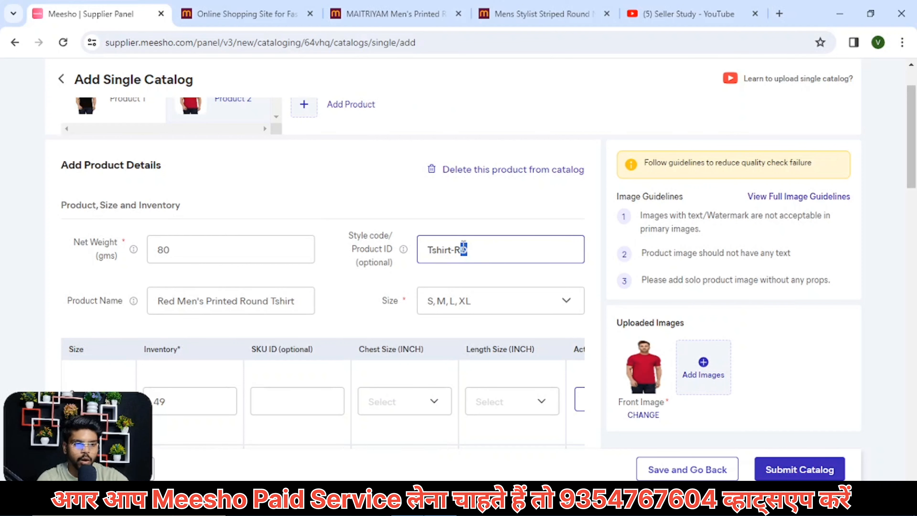
key("ctrl+a")
key("ctrl+c")
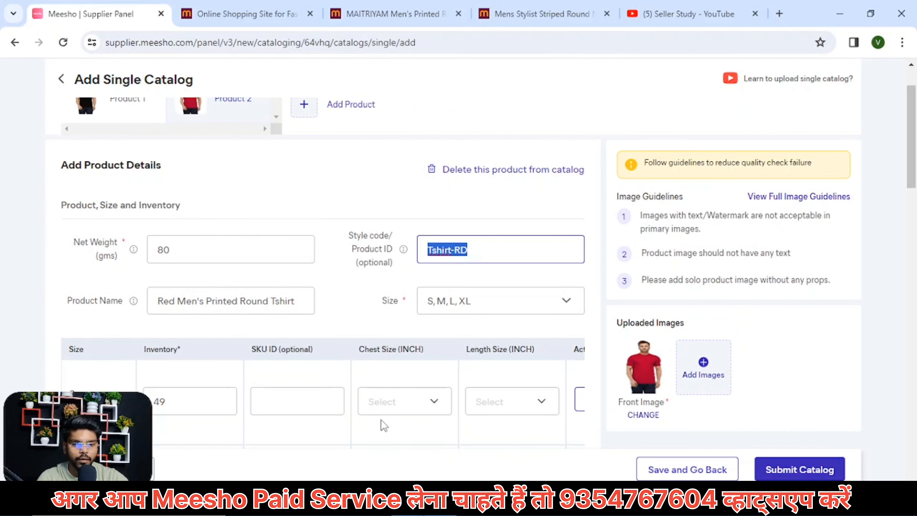
scroll(307, 325, "down", 2)
left_click(269, 327)
key("ctrl+v")
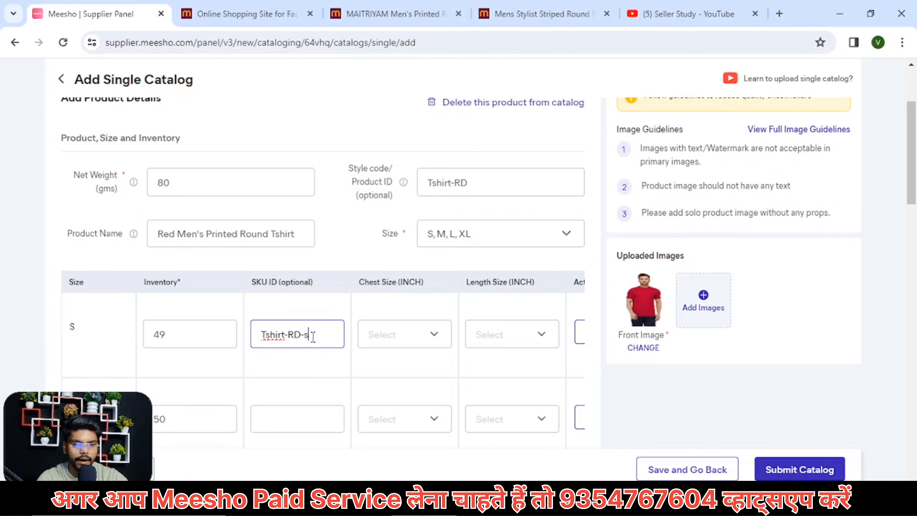
type("-S")
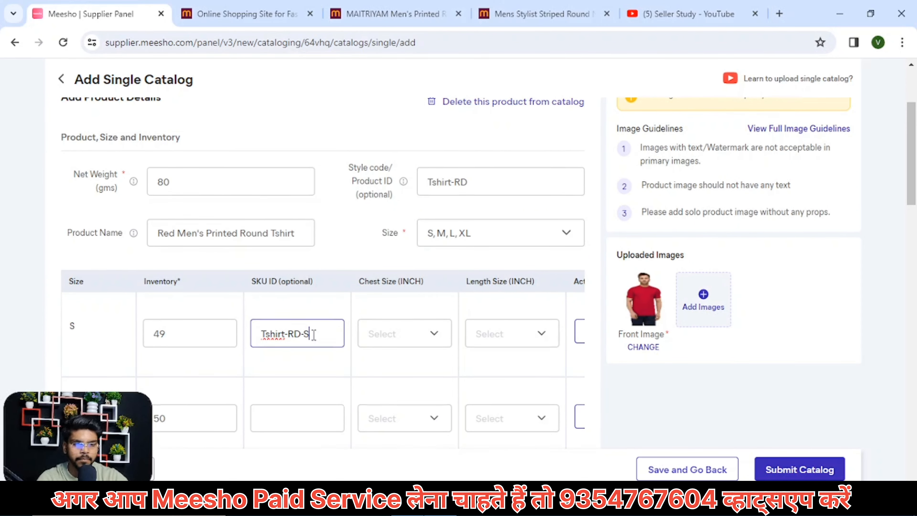
Step: Fill in the remaining SKU IDs from the copied style code: Tshirt-RD-M, Tshirt-RD-L and Tshirt-RD-XL for sizes M, L and XL
scroll(314, 335, "down", 2)
left_click(289, 350)
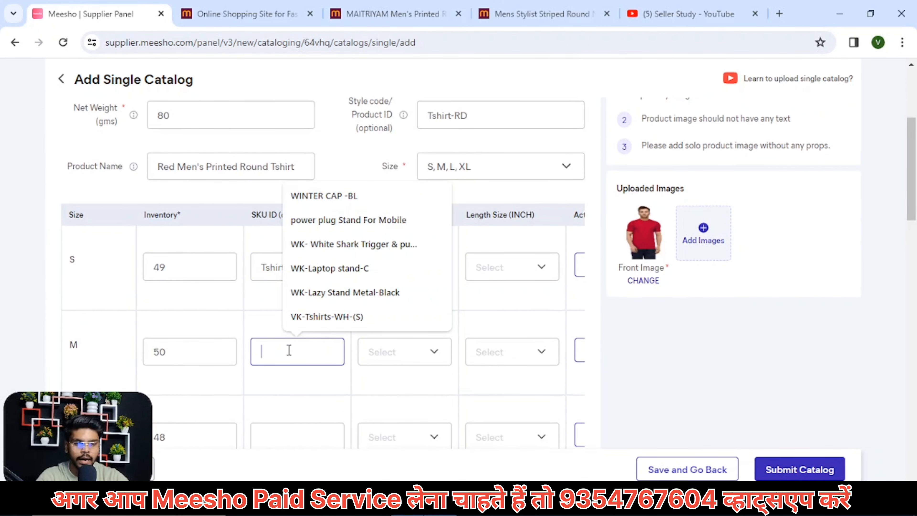
key("ctrl+v")
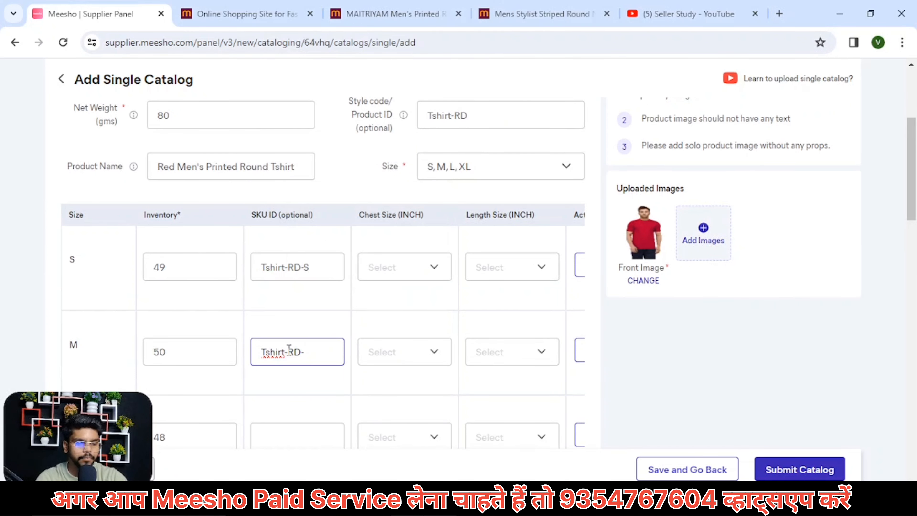
scroll(289, 349, "down", 5)
left_click(291, 231)
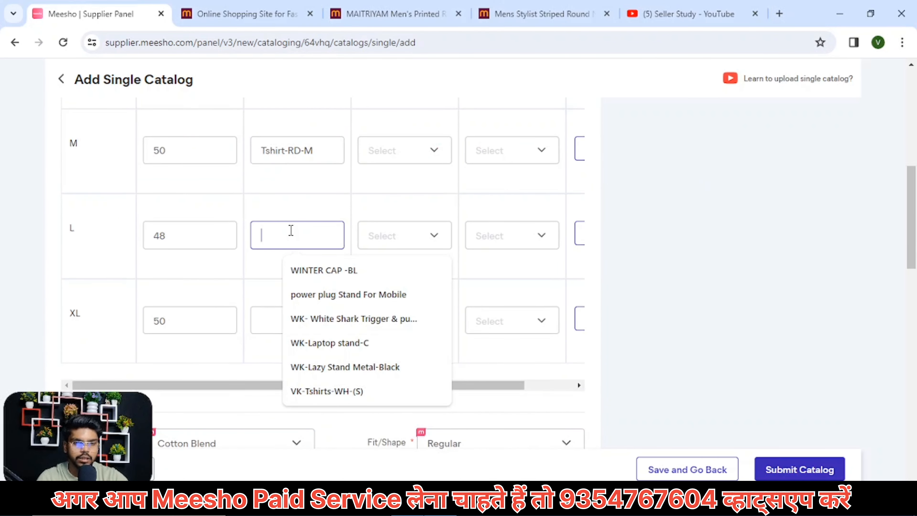
key("ctrl+v")
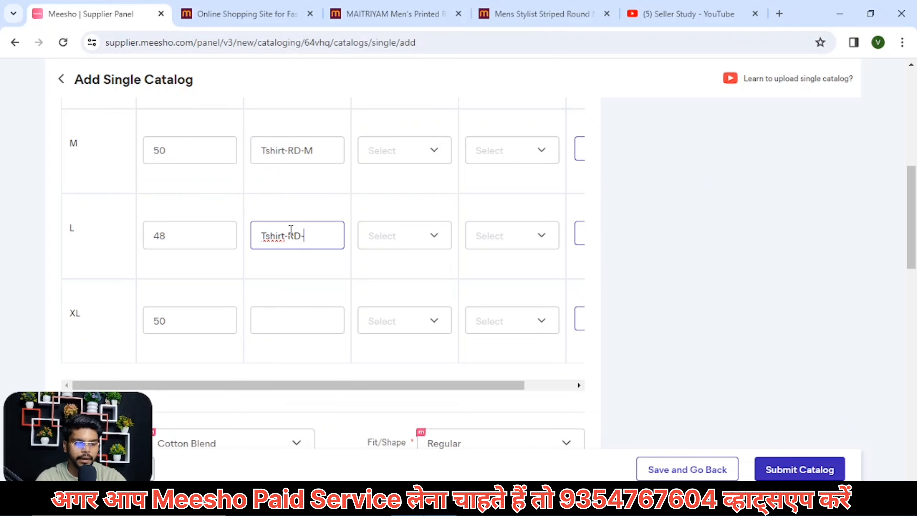
left_click(311, 319)
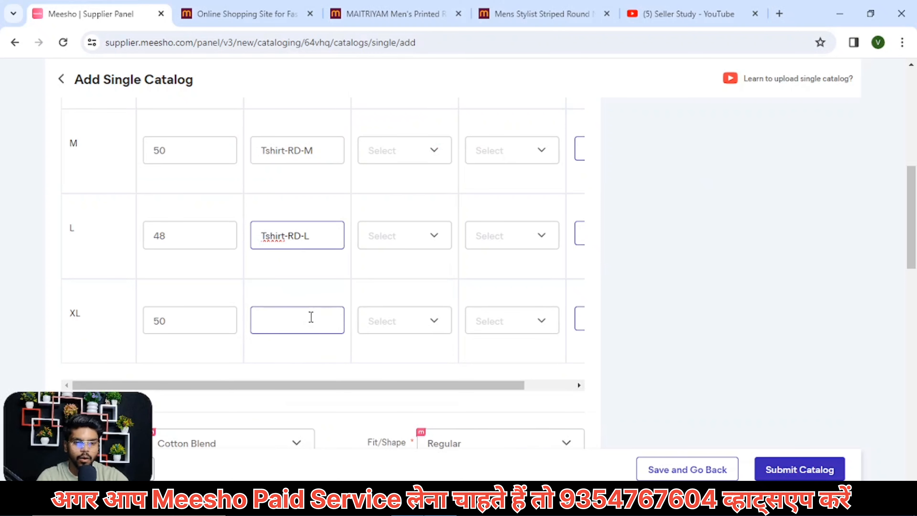
key("ctrl+v")
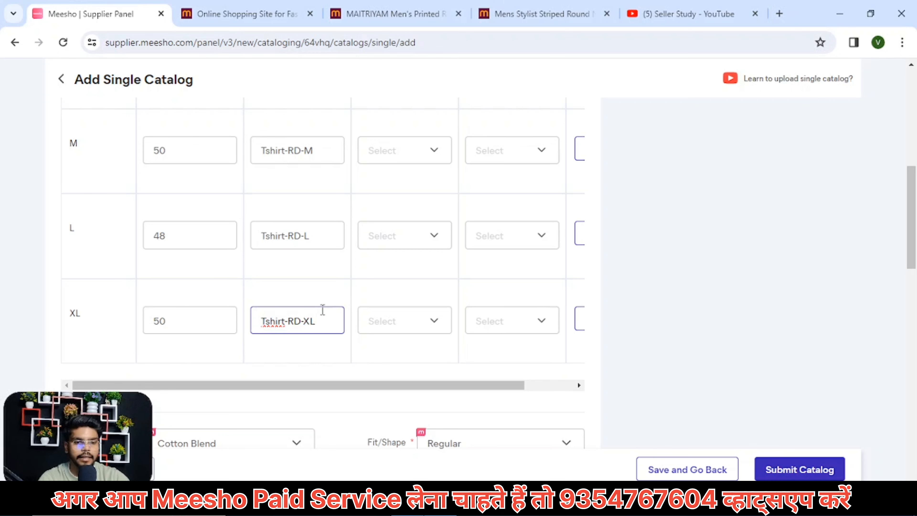
Step: Set the red T-shirt's chest size to 36 inches for S and 38 inches for M
scroll(462, 211, "up", 6)
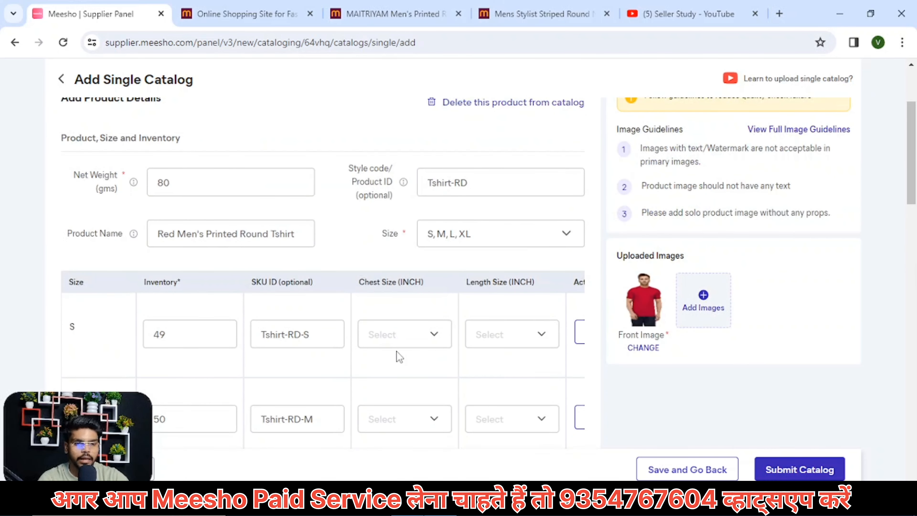
left_click(390, 341)
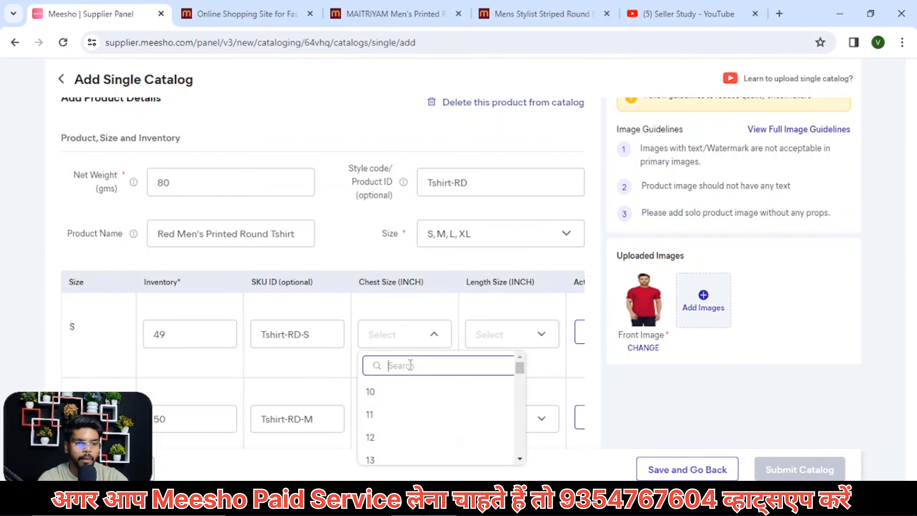
type("36")
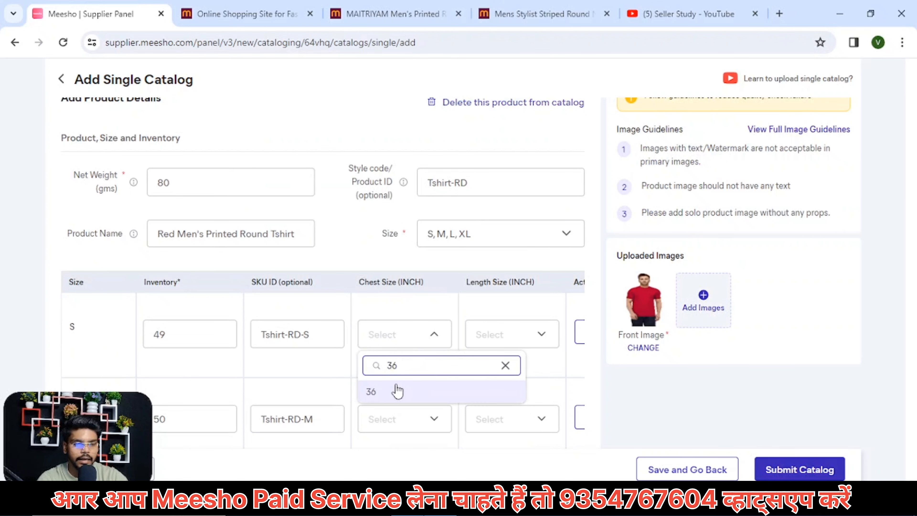
left_click(387, 398)
left_click(385, 425)
left_click(428, 391)
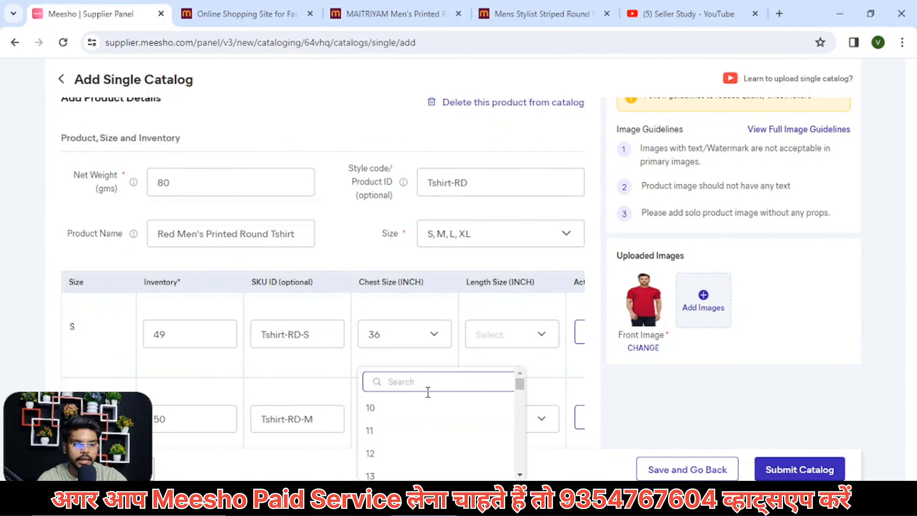
type("38")
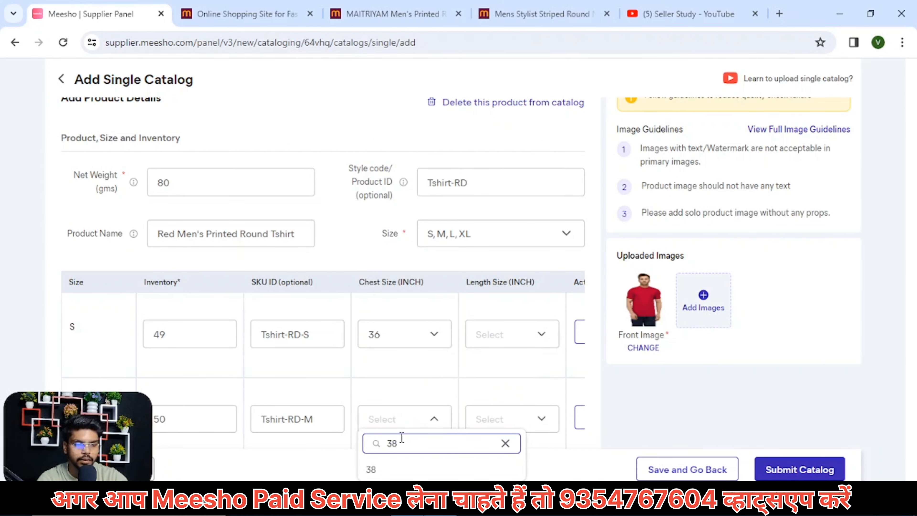
left_click(391, 470)
Step: Set the red T-shirt's chest size to 40 inches for L and 42 inches for XL
scroll(420, 391, "down", 2)
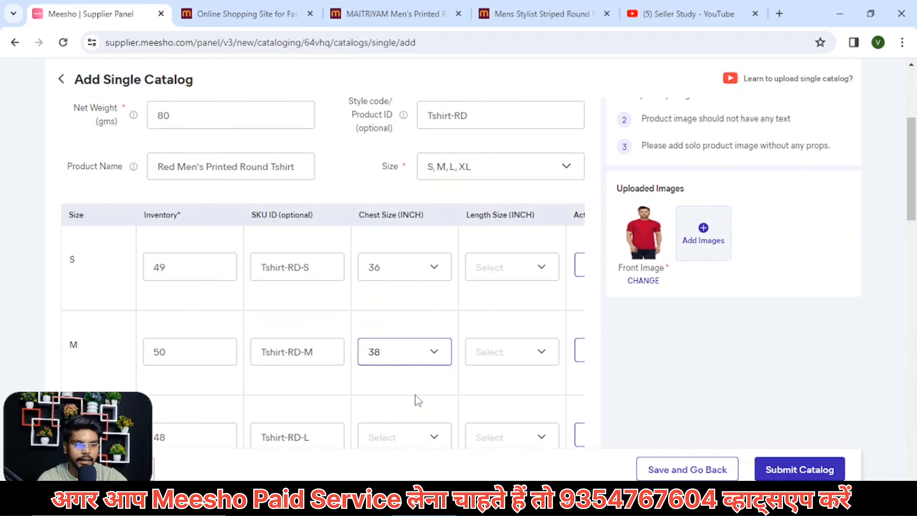
scroll(418, 401, "down", 2)
left_click(403, 374)
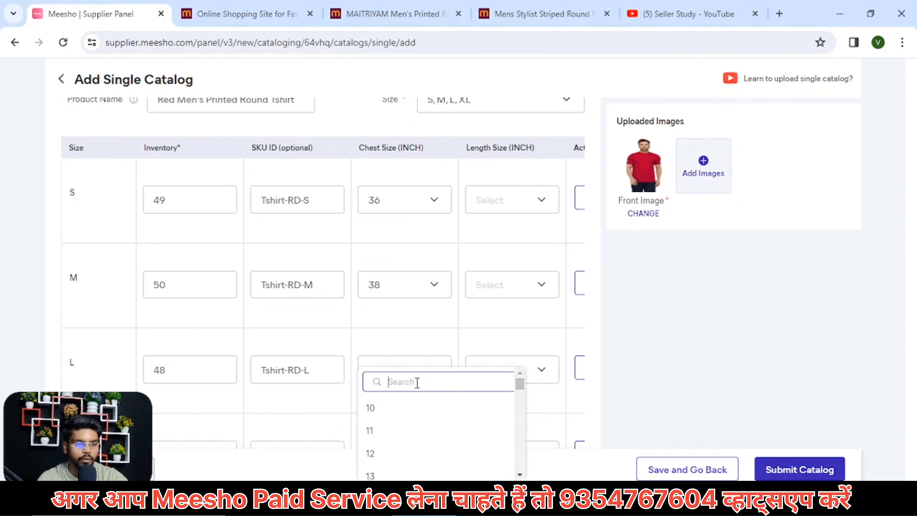
type("40")
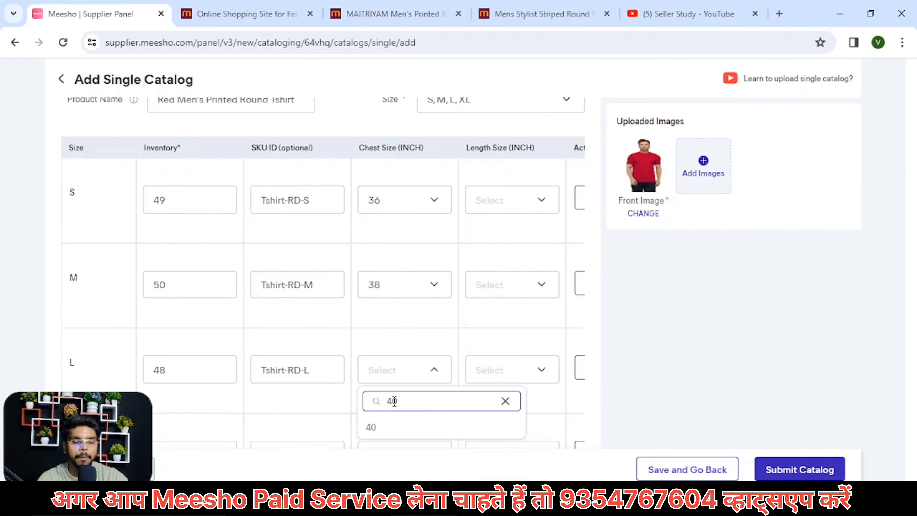
left_click(374, 430)
scroll(412, 331, "down", 4)
left_click(413, 318)
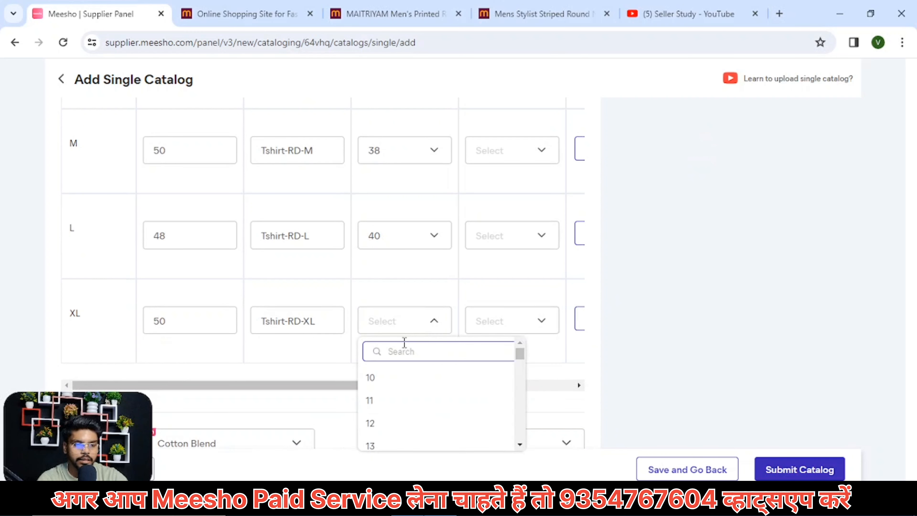
type("42")
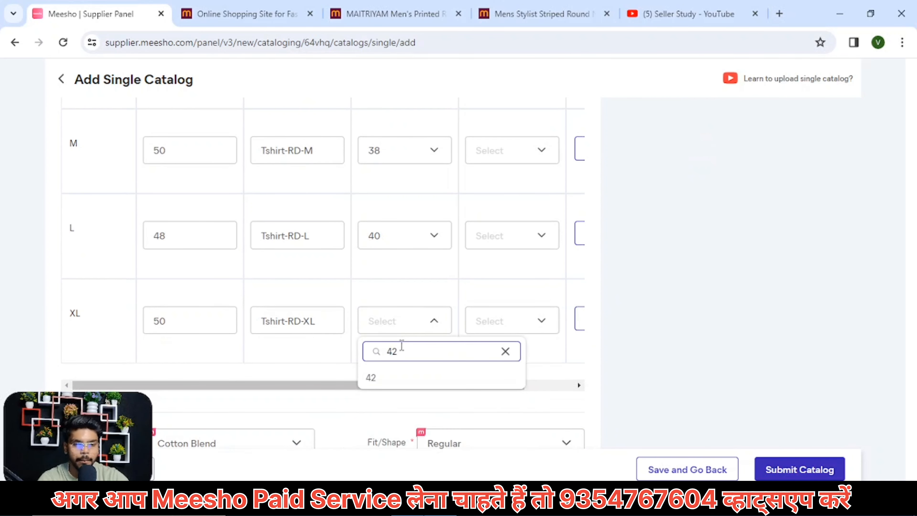
left_click(395, 381)
Step: Set the red T-shirt's length size to 26 inches for S and 27 inches for M
scroll(485, 238, "up", 4)
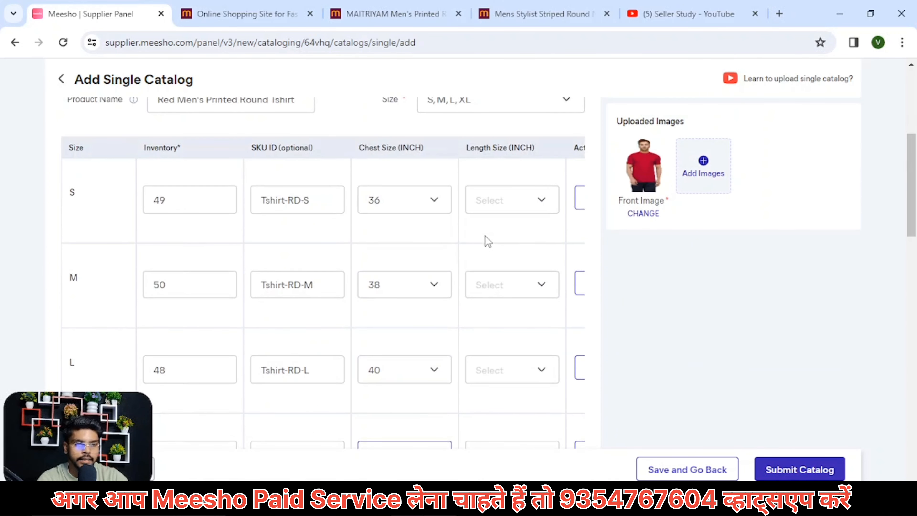
left_click(491, 213)
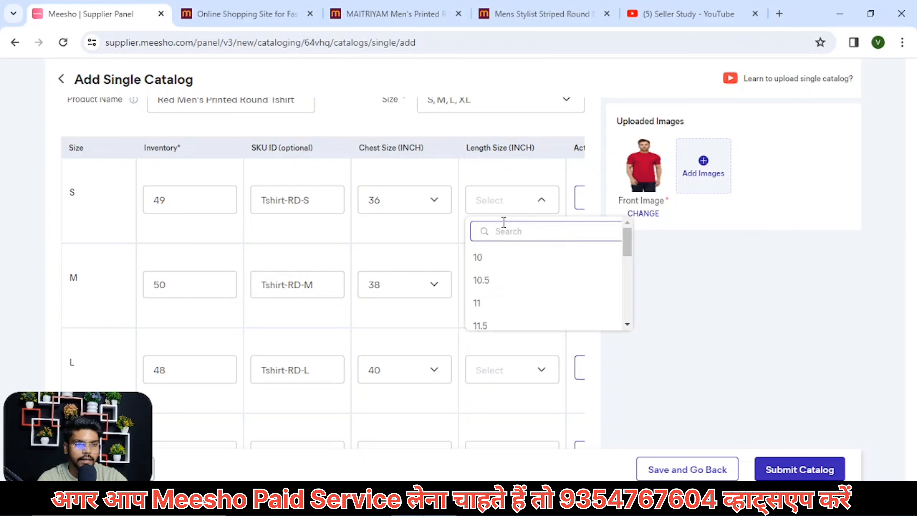
type("26")
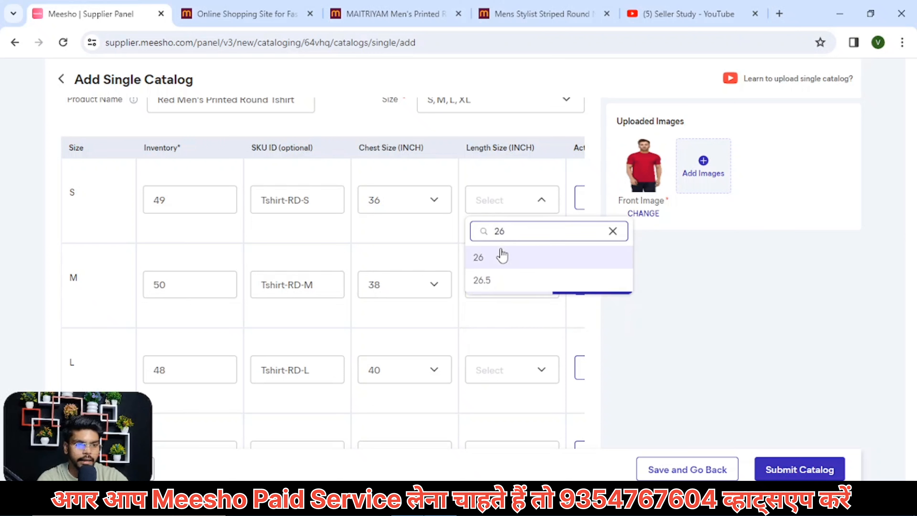
left_click(497, 258)
left_click(493, 291)
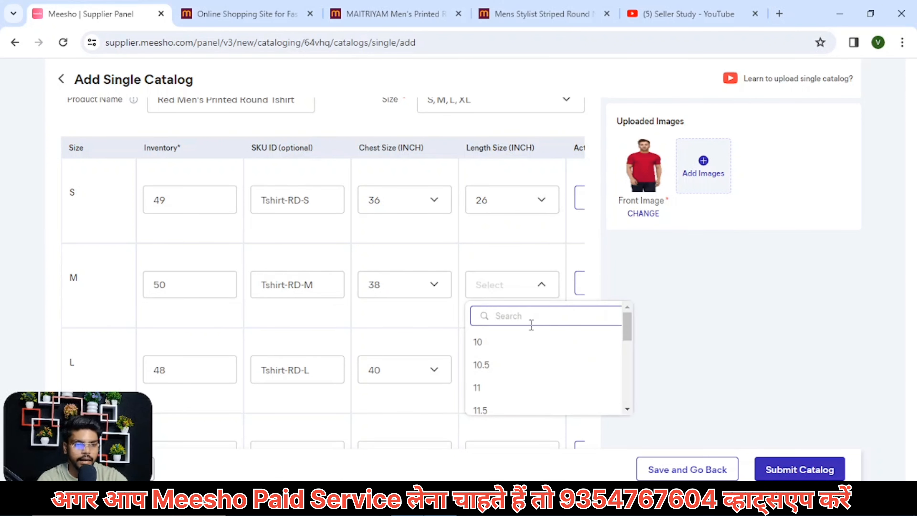
type("27")
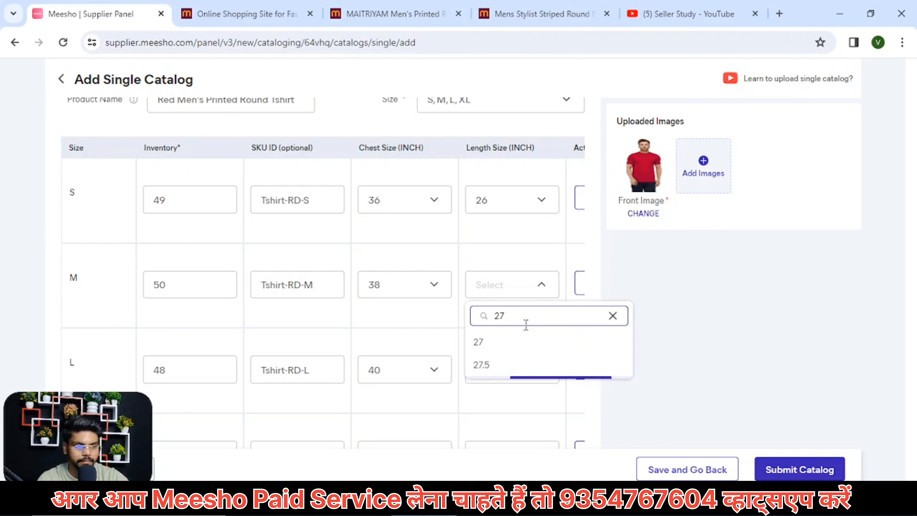
left_click(497, 353)
Step: Set the red T-shirt's length size to 28 inches for L and 29 inches for XL
left_click(506, 370)
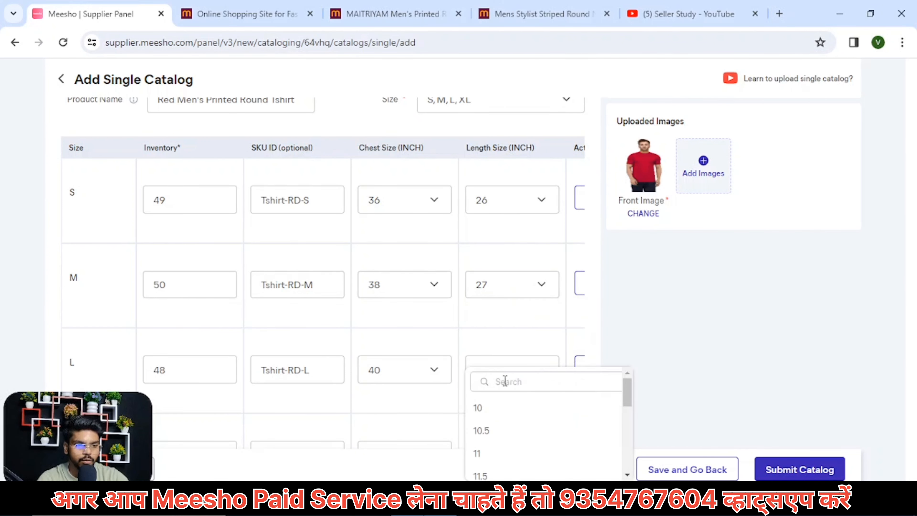
type("28")
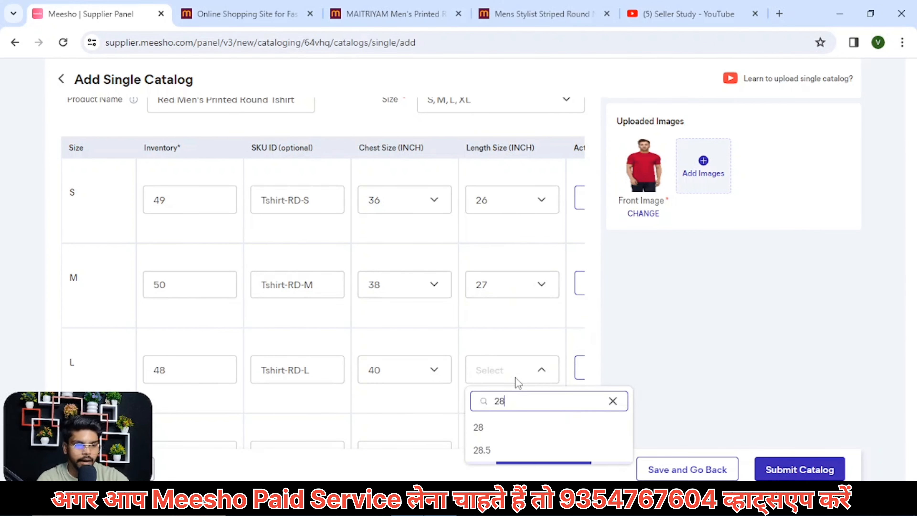
left_click(491, 427)
scroll(520, 357, "down", 4)
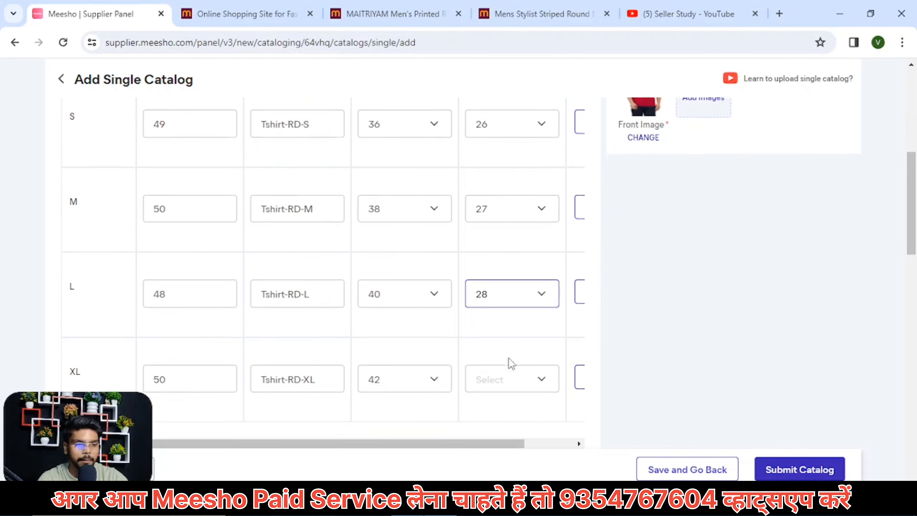
left_click(504, 322)
left_click(516, 352)
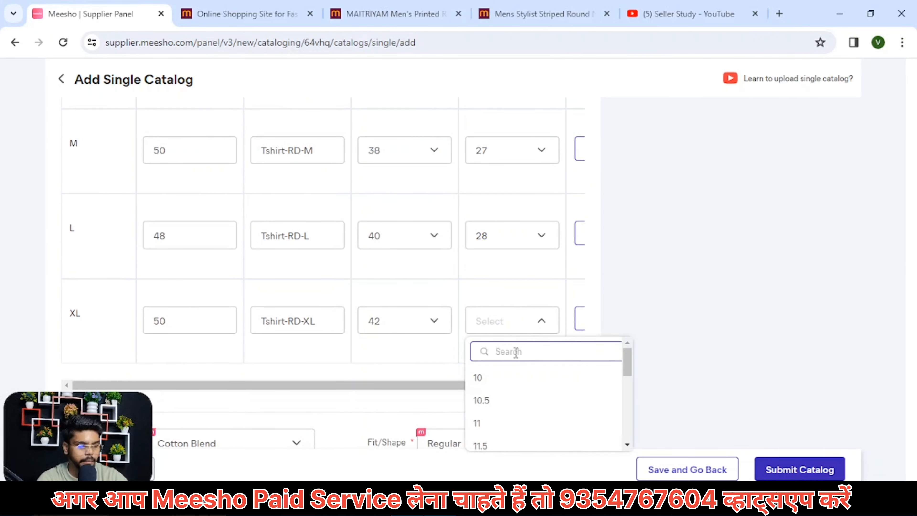
type("29")
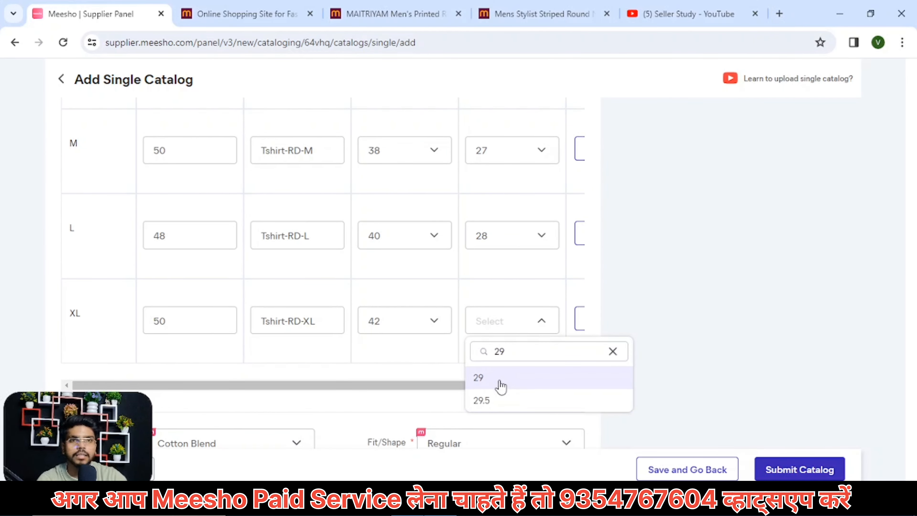
left_click(501, 385)
Step: Change the red T-shirt's fabric to Polyester in the product details
scroll(338, 301, "down", 8)
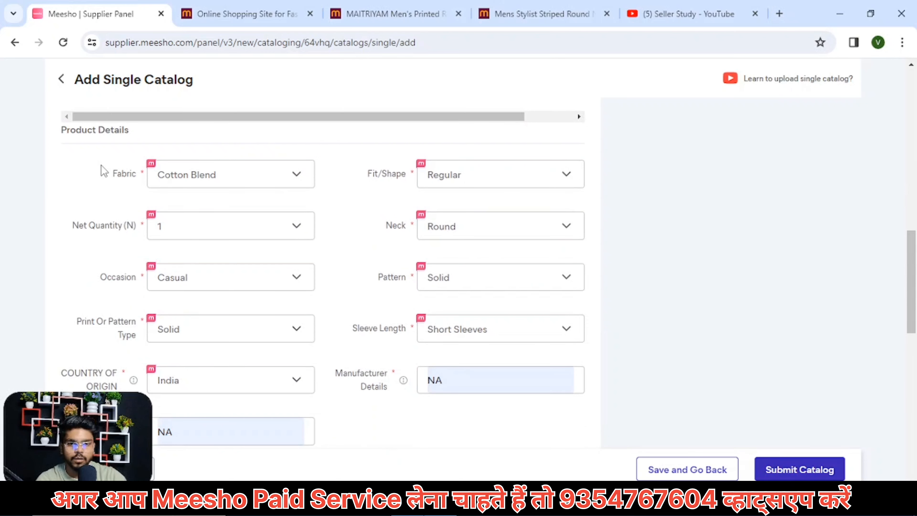
left_click(196, 177)
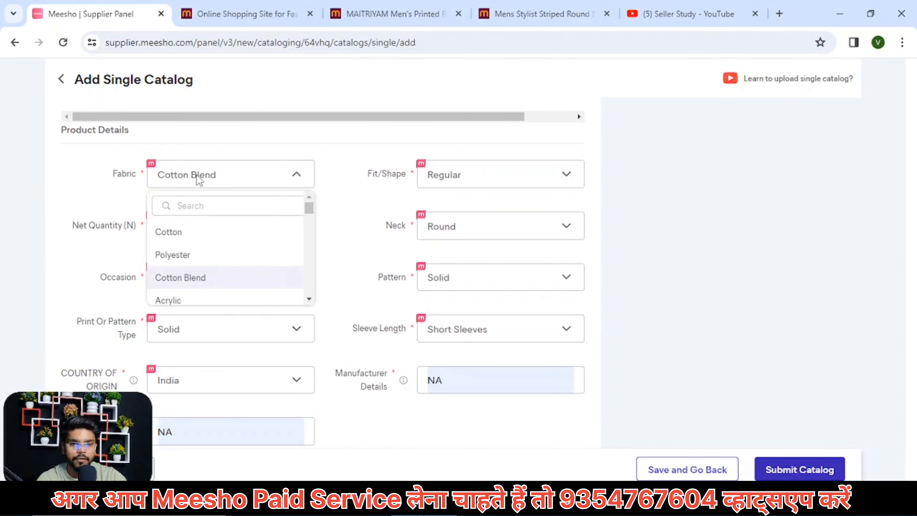
left_click(207, 206)
type("Po")
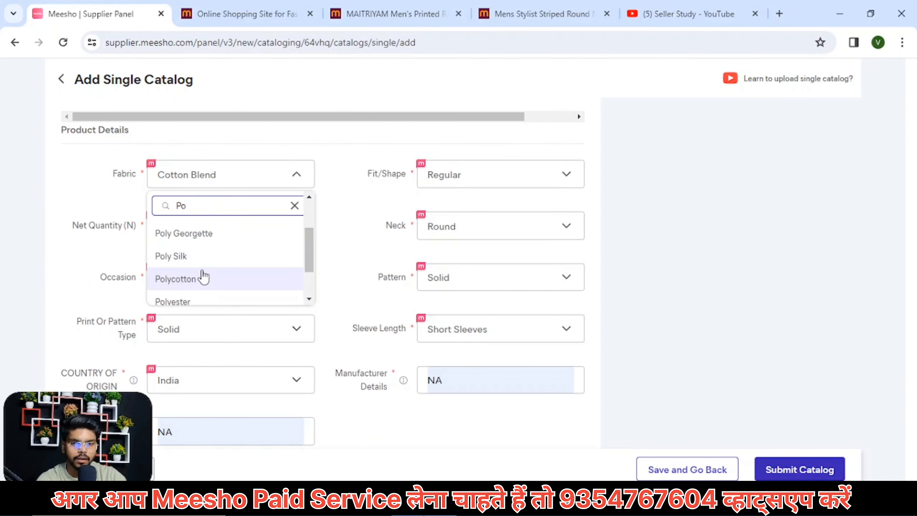
scroll(201, 273, "down", 2)
left_click(184, 253)
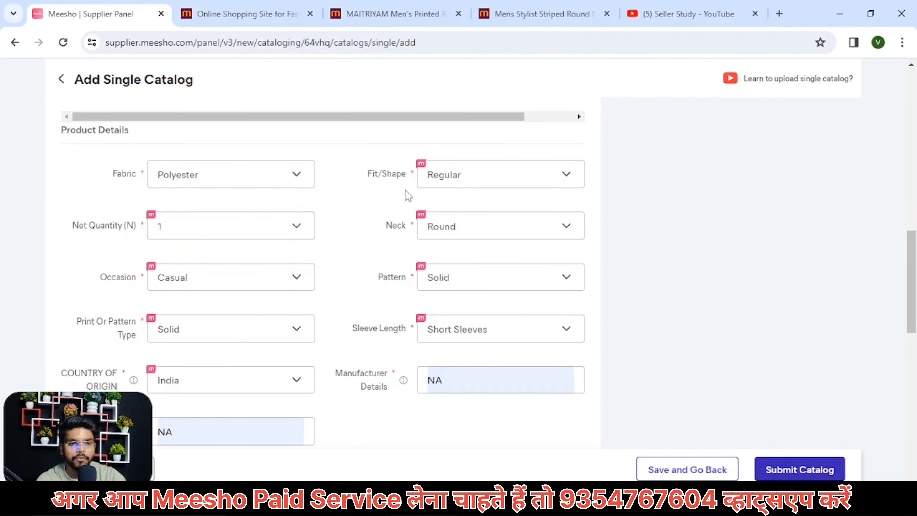
Step: Upload Men Tshirts -red-01 and Men Tshirts -red-02 as additional images of the red T-shirt
scroll(361, 202, "down", 2)
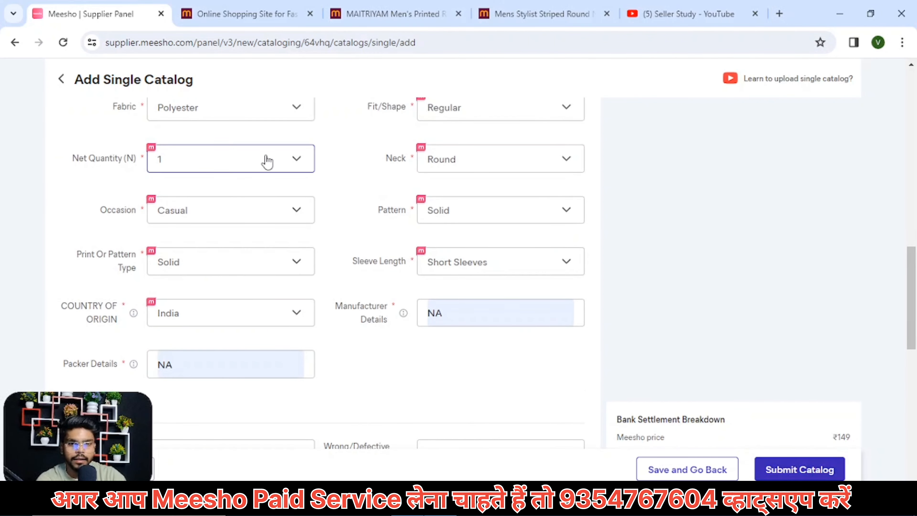
scroll(325, 307, "down", 2)
scroll(310, 322, "down", 2)
scroll(320, 301, "up", 15)
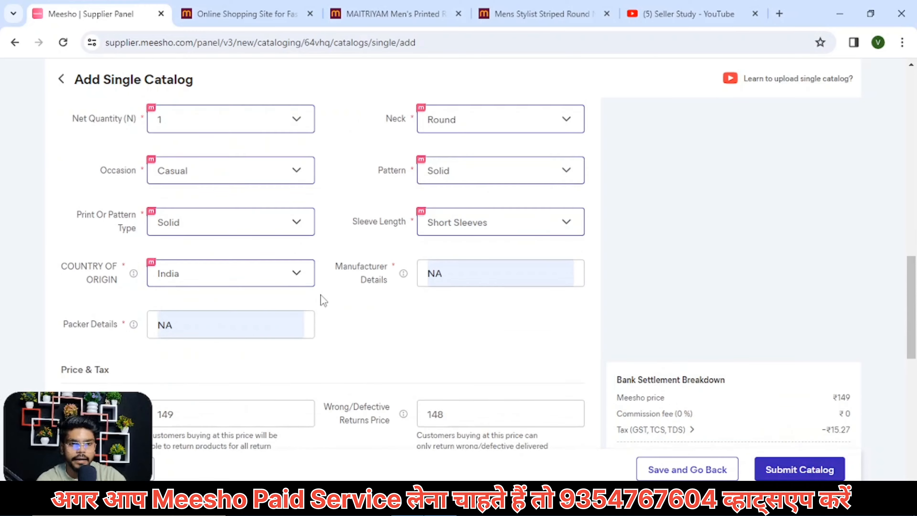
scroll(348, 312, "down", 4)
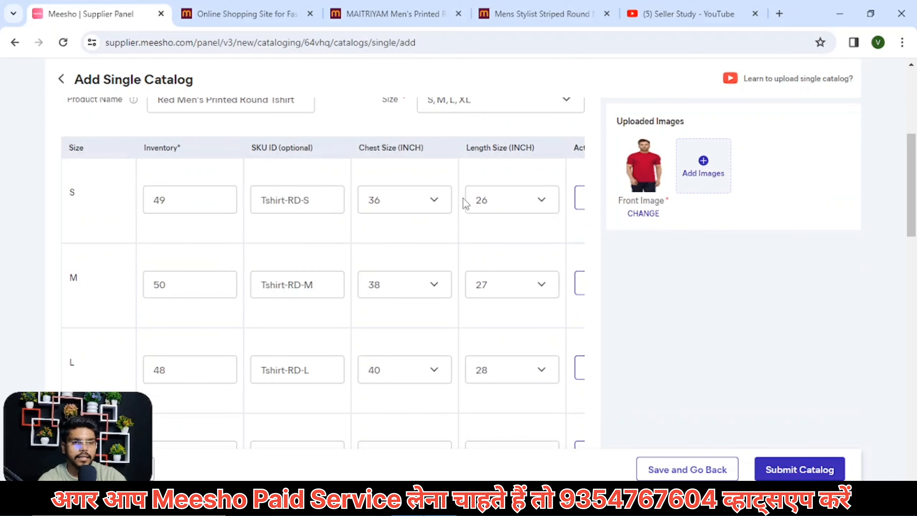
scroll(619, 256, "up", 4)
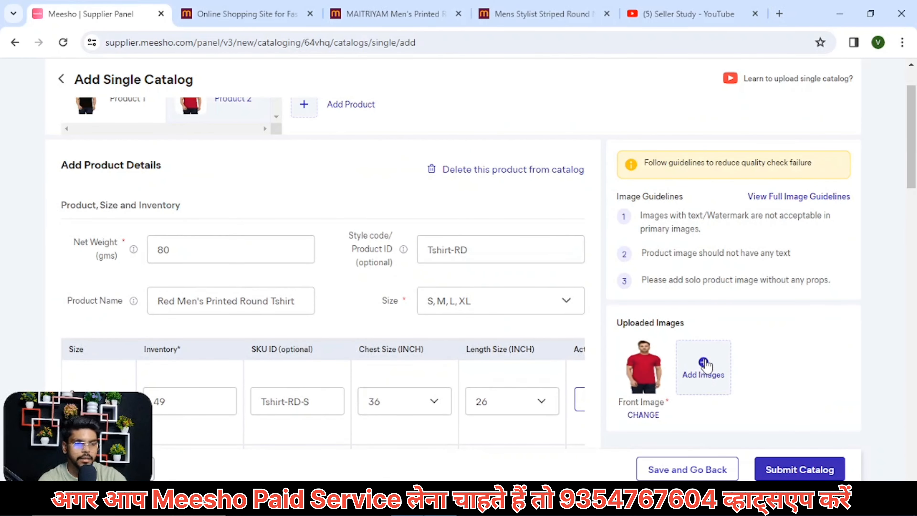
left_click(705, 363)
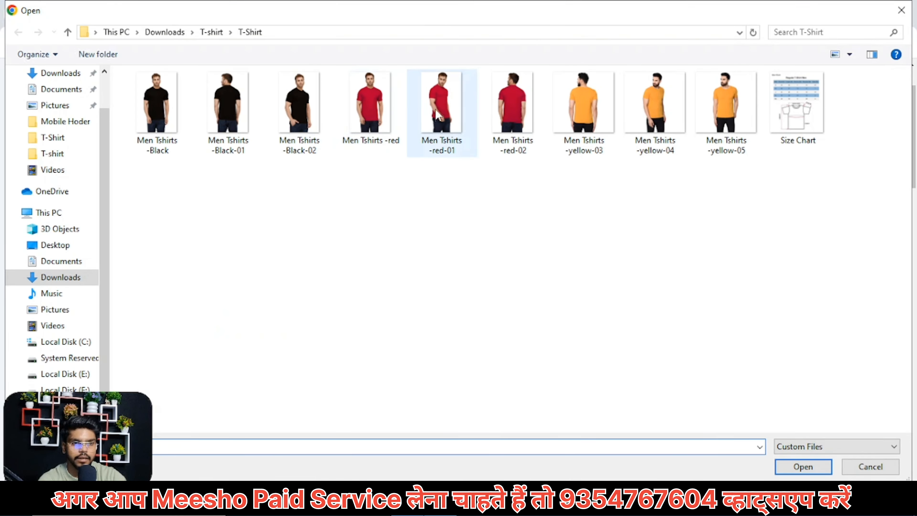
double_click(438, 115)
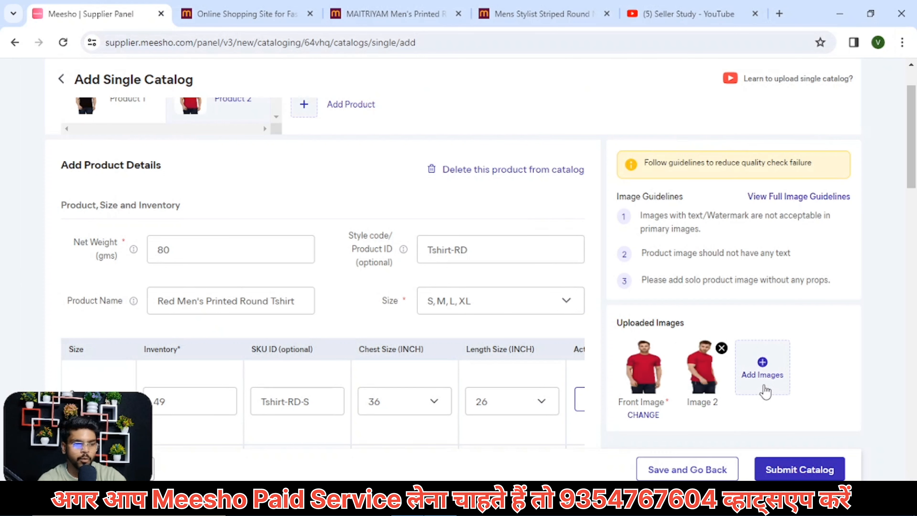
left_click(763, 387)
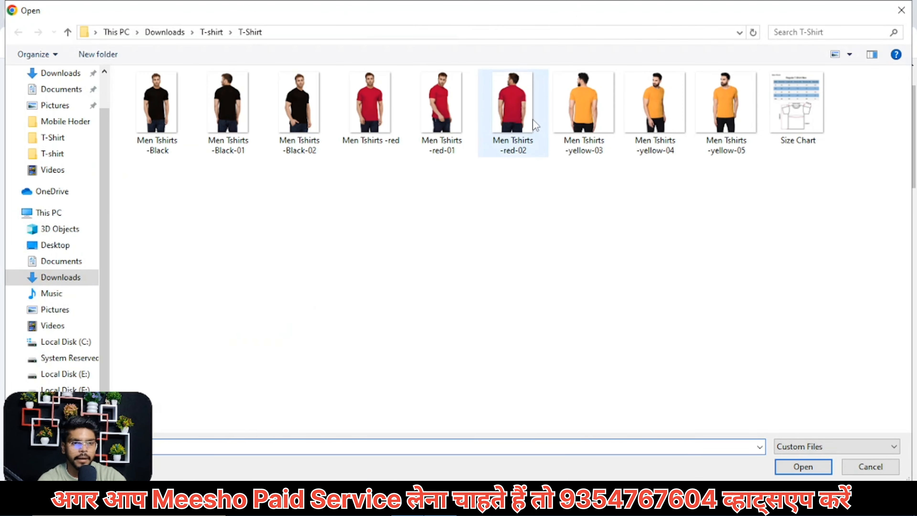
double_click(516, 98)
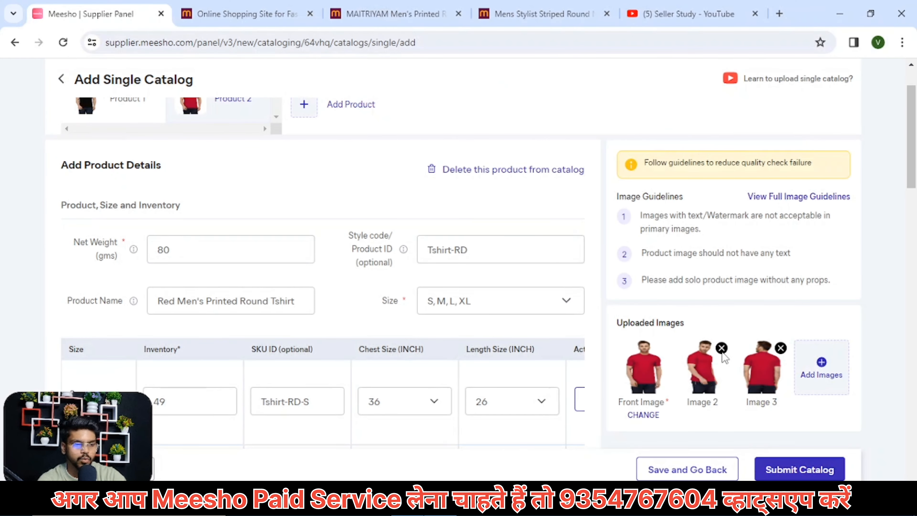
Step: Remove the second image and re-upload Men Tshirts -red-01 after the back view, and add the Size Chart image
left_click(721, 348)
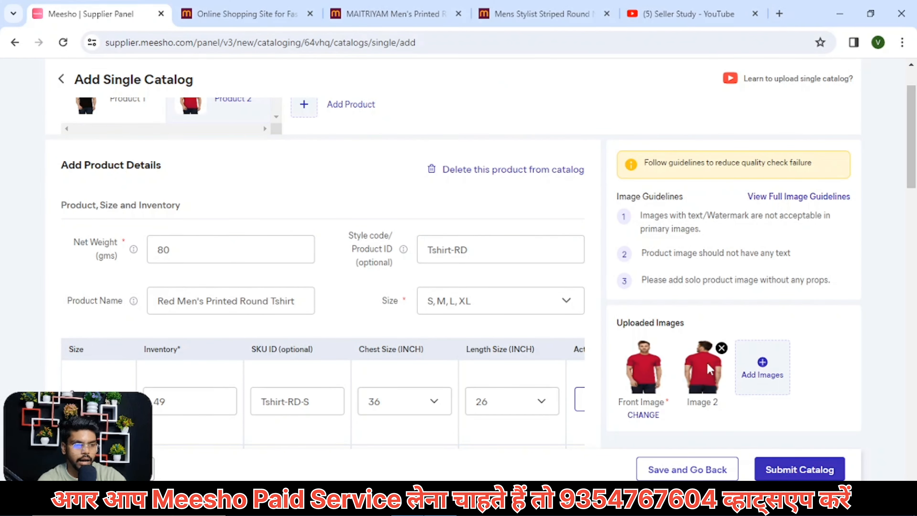
left_click(755, 378)
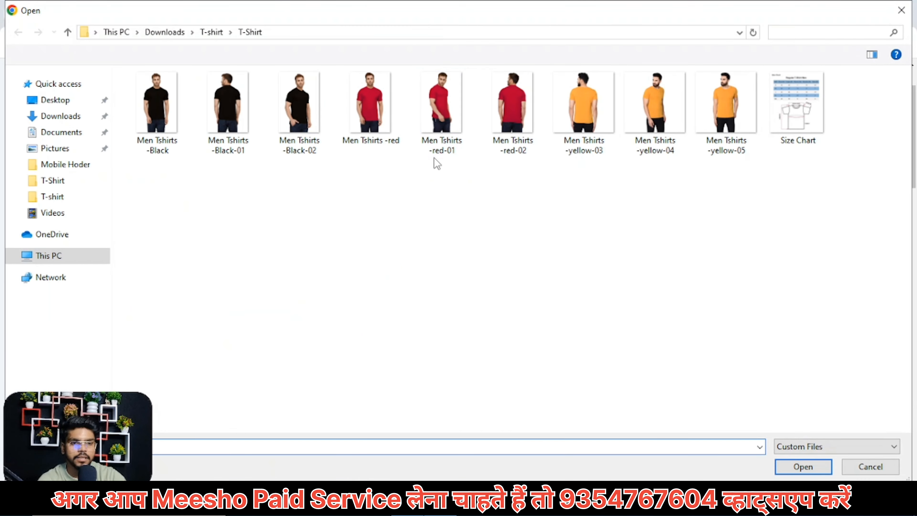
double_click(423, 108)
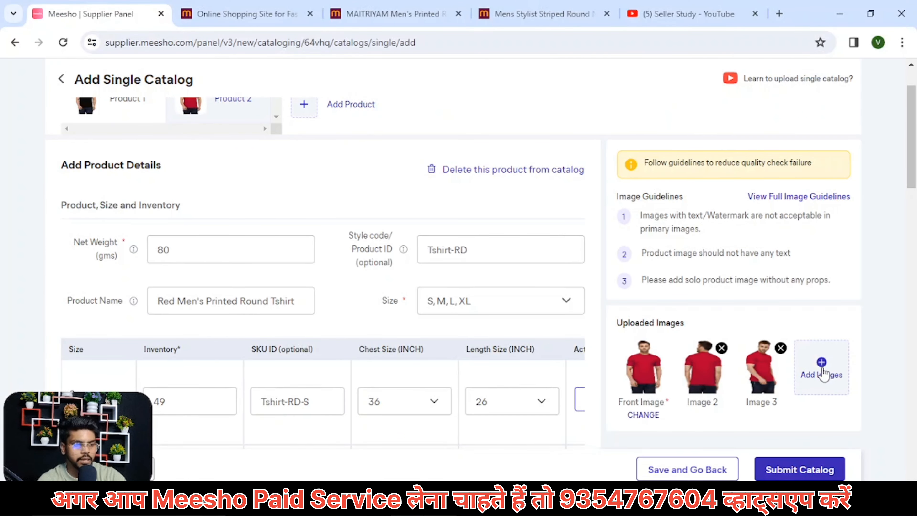
left_click(820, 372)
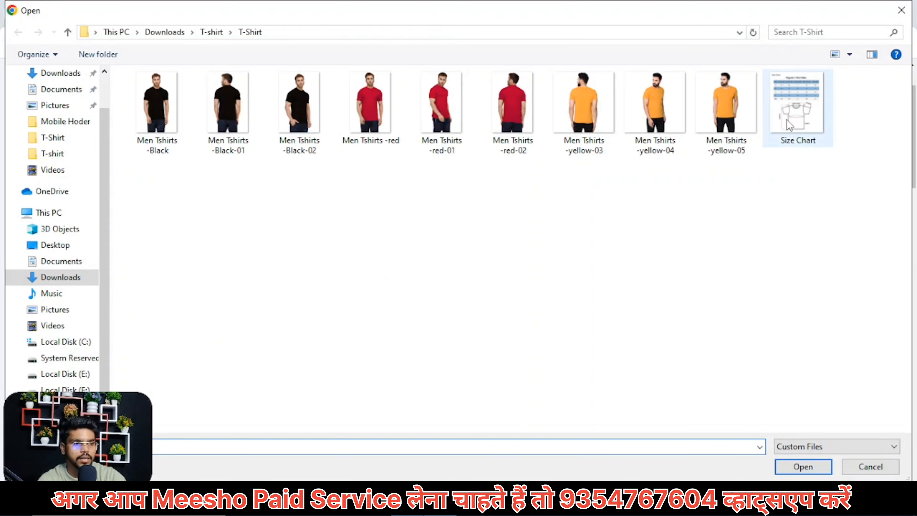
double_click(786, 119)
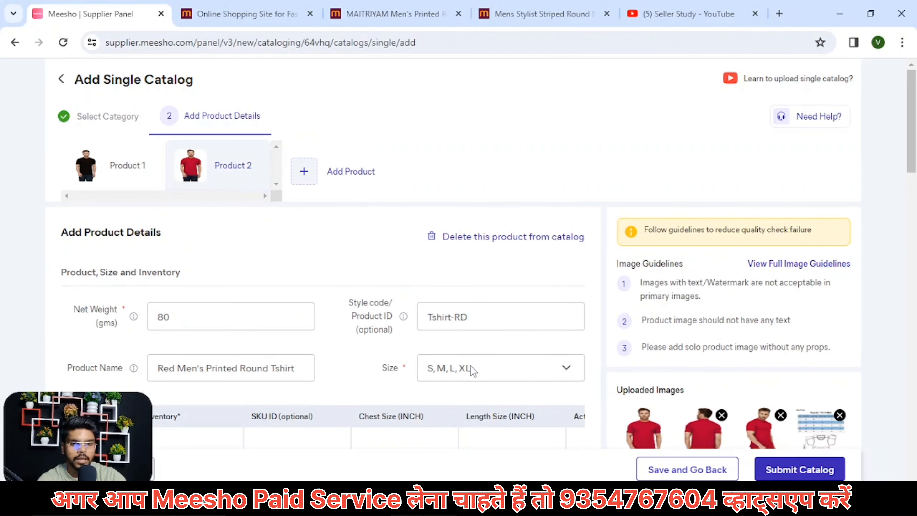
Step: Review the red T-shirt's sizes, product details, pricing and other attributes, and switch to the black T-shirt, Product 1
scroll(471, 366, "down", 3)
scroll(471, 366, "down", 10)
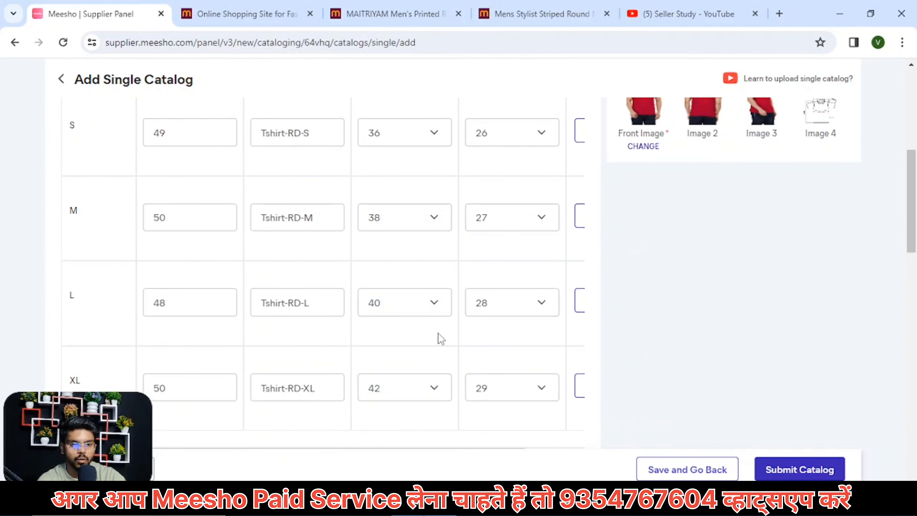
scroll(310, 350, "down", 8)
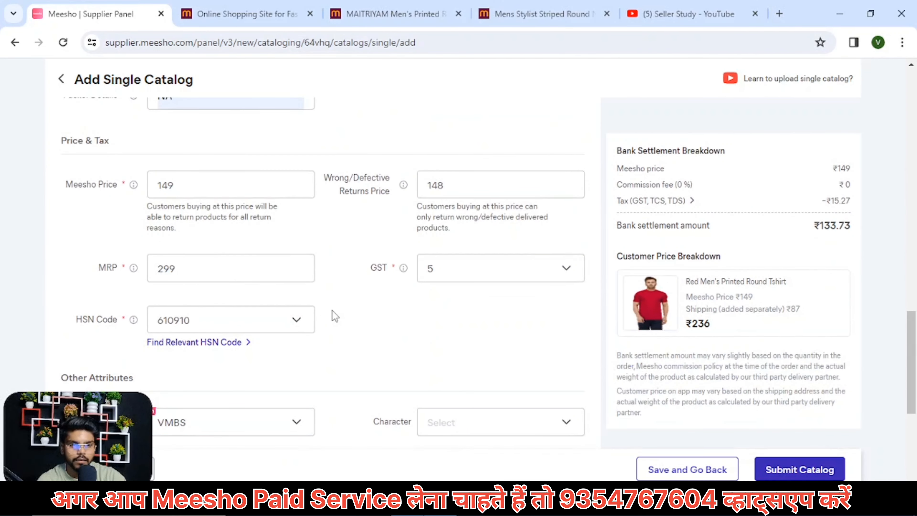
scroll(395, 337, "up", 10)
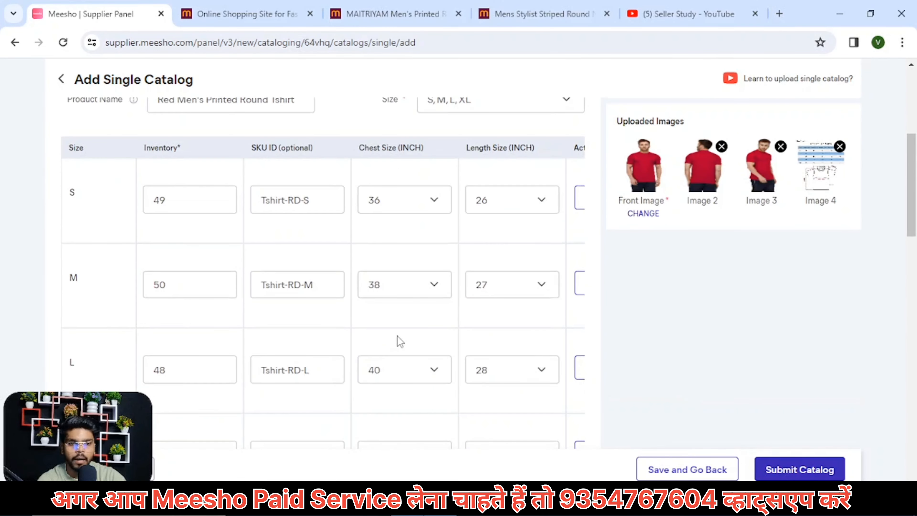
scroll(399, 339, "down", 3)
scroll(399, 341, "down", 10)
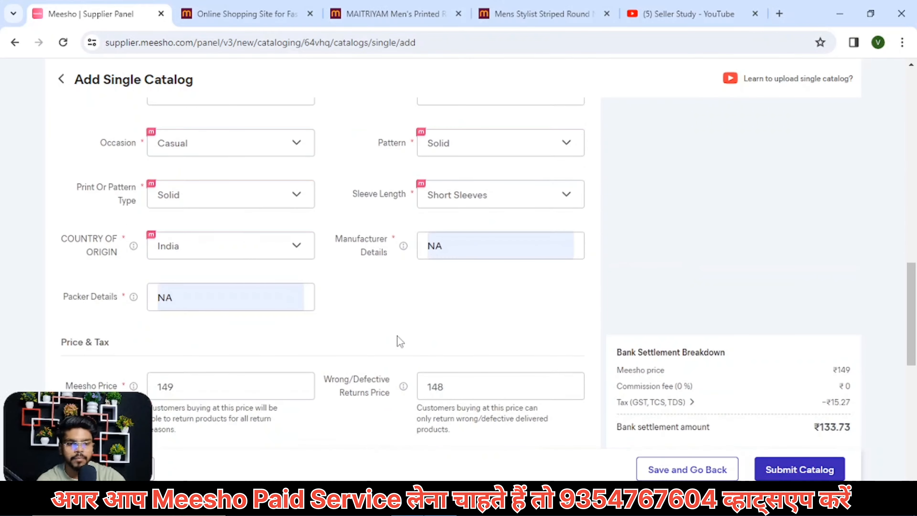
scroll(399, 341, "down", 9)
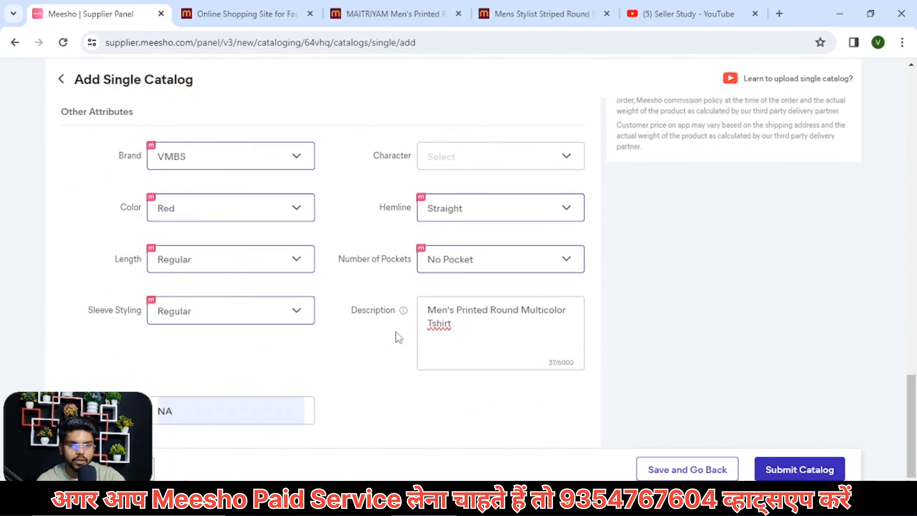
scroll(485, 403, "up", 18)
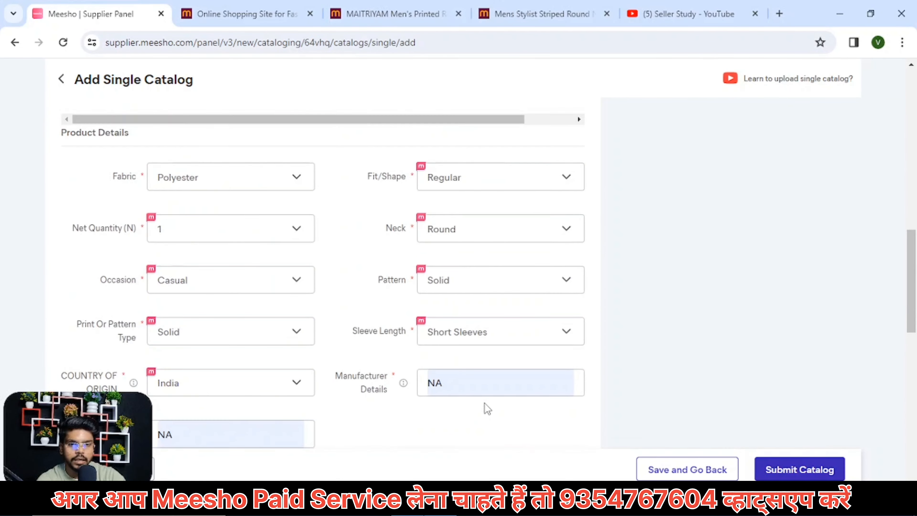
scroll(485, 404, "up", 8)
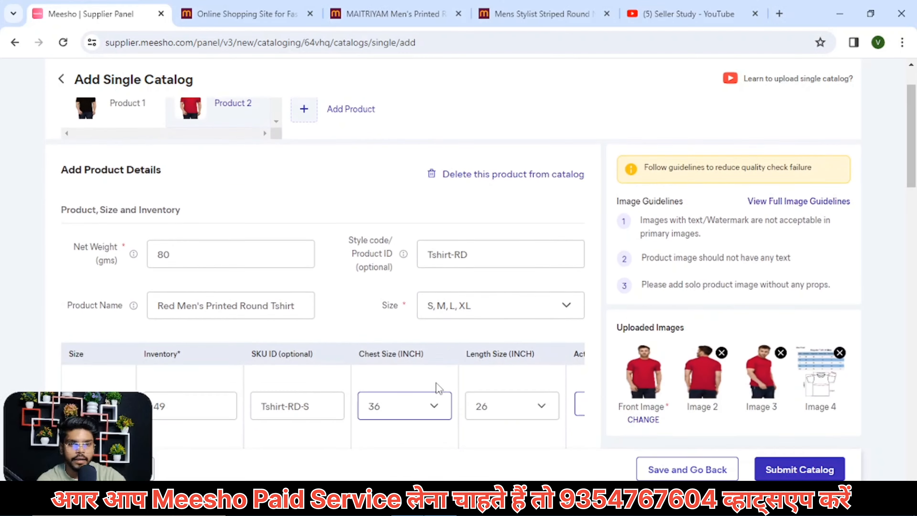
left_click(148, 168)
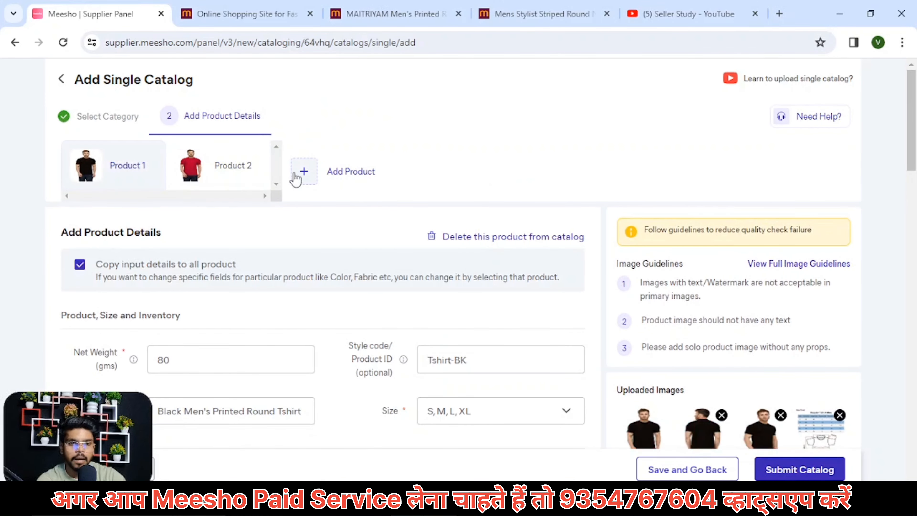
Step: Open Product 2, the red T-shirt, and check the similar products on the Mens Stylist Striped listing and view the MAITRIYAM listing for comparison
left_click(242, 171)
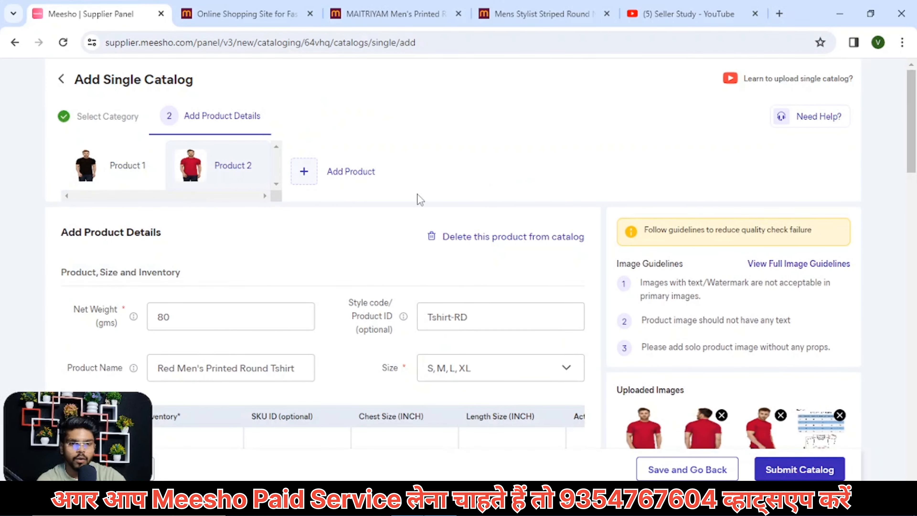
left_click(592, 13)
left_click_drag(137, 237, 304, 257)
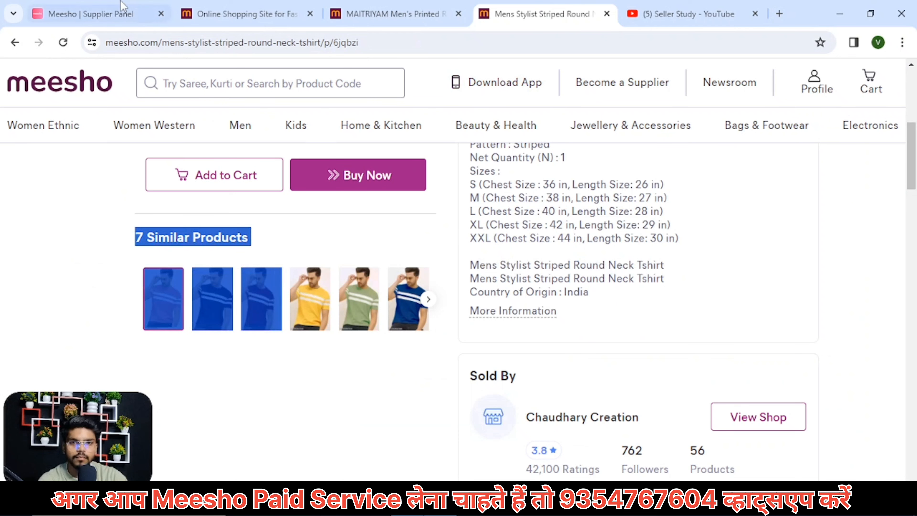
left_click(109, 13)
scroll(198, 289, "down", 2)
scroll(162, 164, "up", 2)
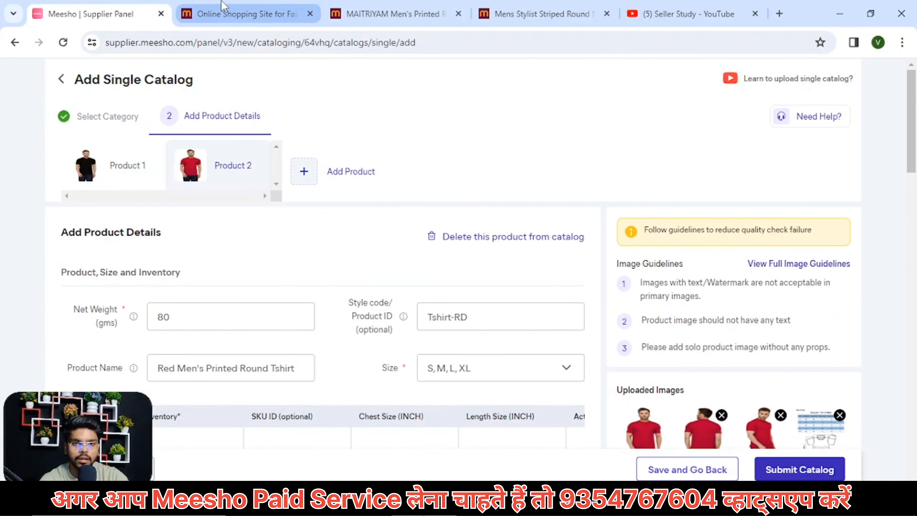
left_click(245, 13)
left_click(392, 13)
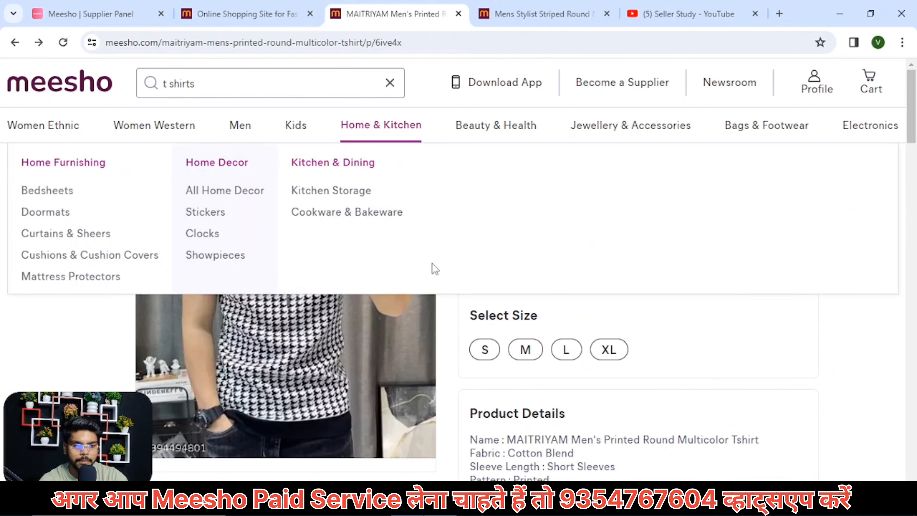
left_click(92, 14)
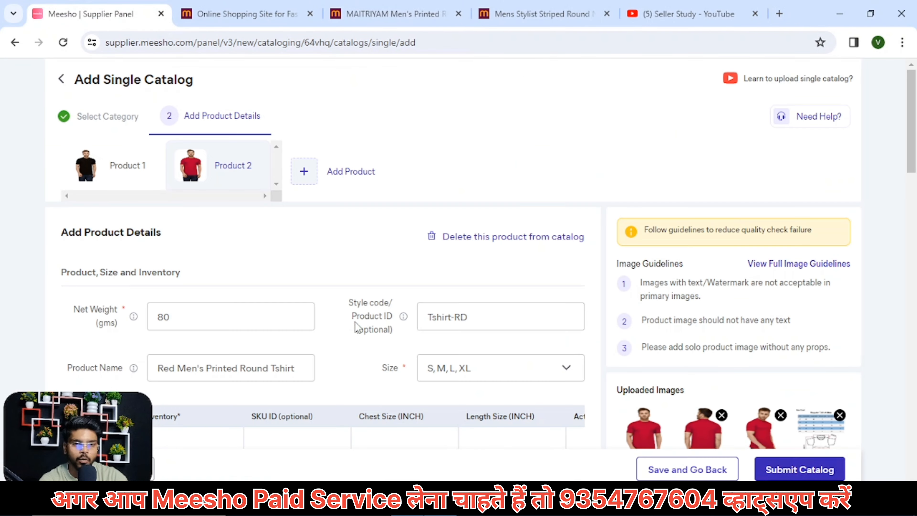
Step: Check the red T-shirt's product details and other attributes, and submit the catalog for quality check
scroll(510, 289, "down", 15)
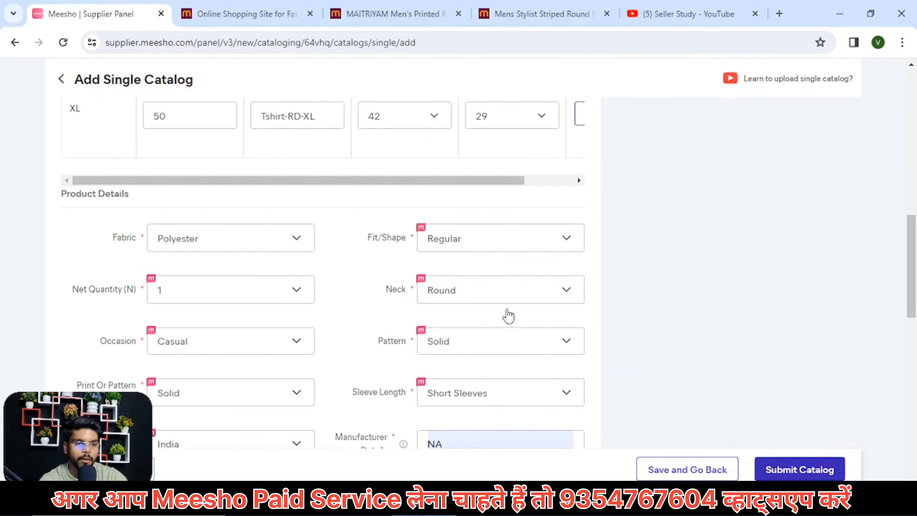
scroll(509, 317, "down", 10)
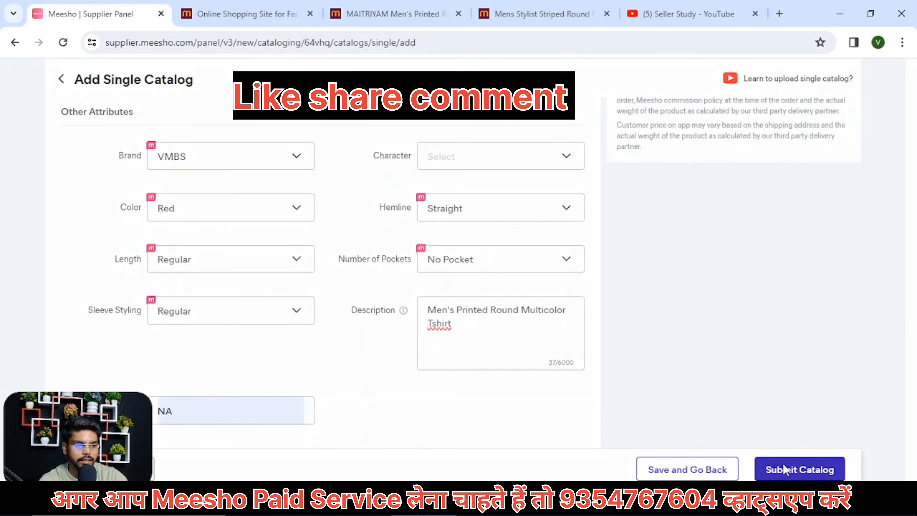
left_click(784, 468)
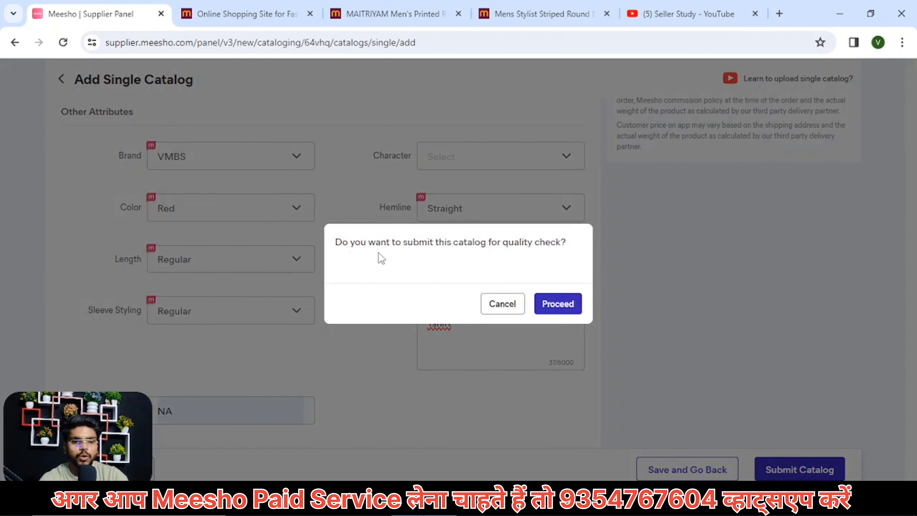
left_click(553, 304)
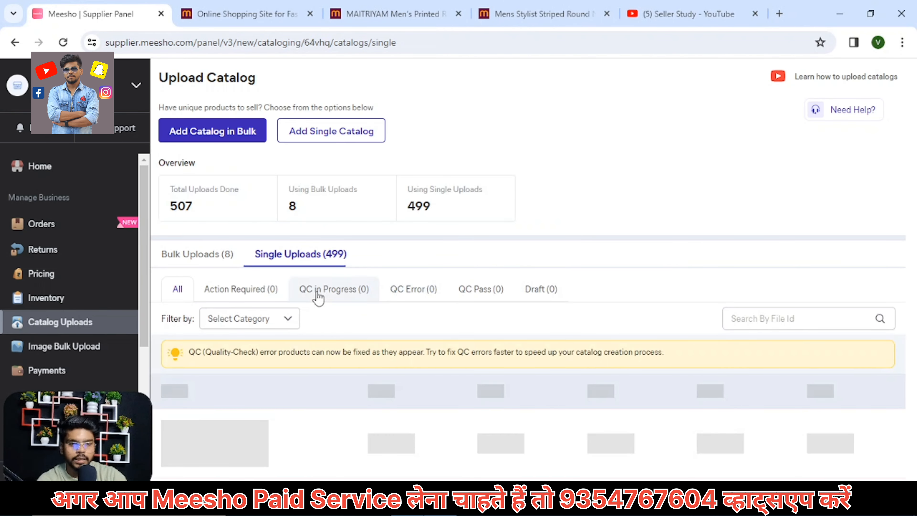
Step: Open the QC in Progress single uploads, skip the price recommendations and dismiss the catalog boost offer
left_click(350, 294)
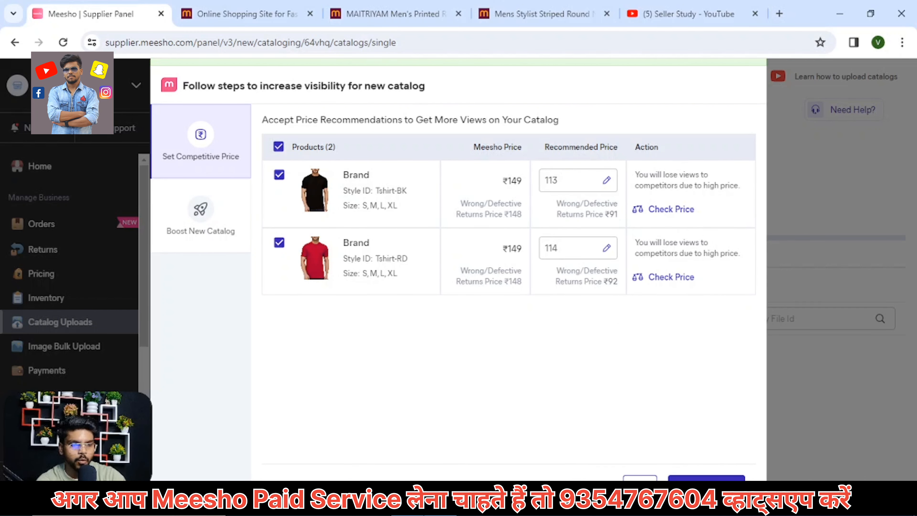
left_click(640, 487)
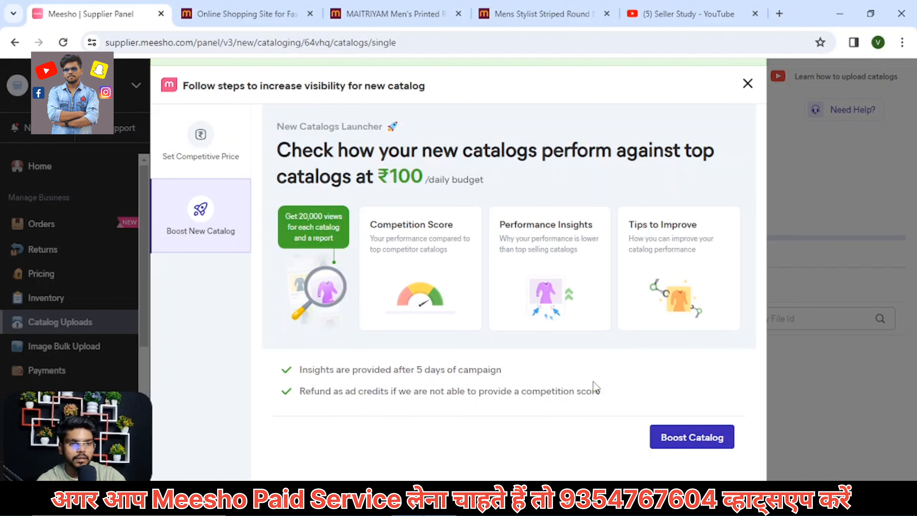
left_click(747, 83)
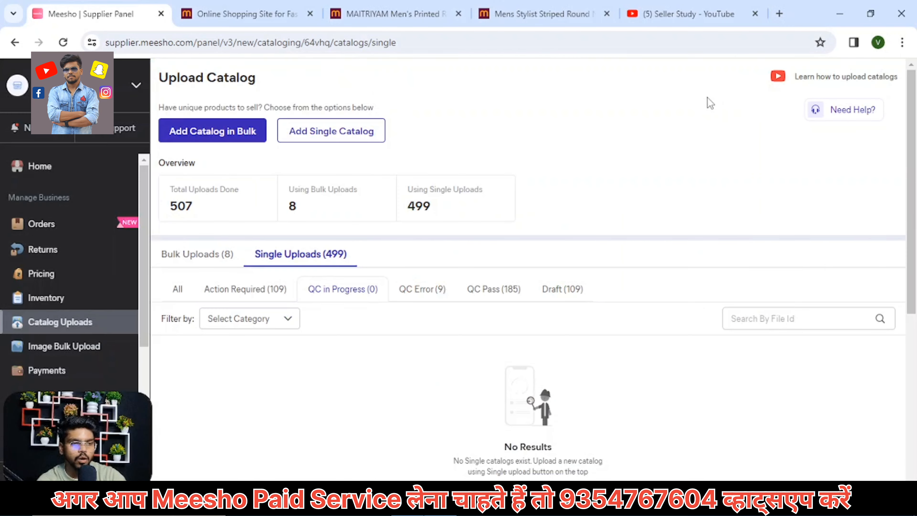
Step: Reload the catalog uploads and check the QC in Progress and QC Pass lists for the submitted T-shirt catalog
left_click(61, 43)
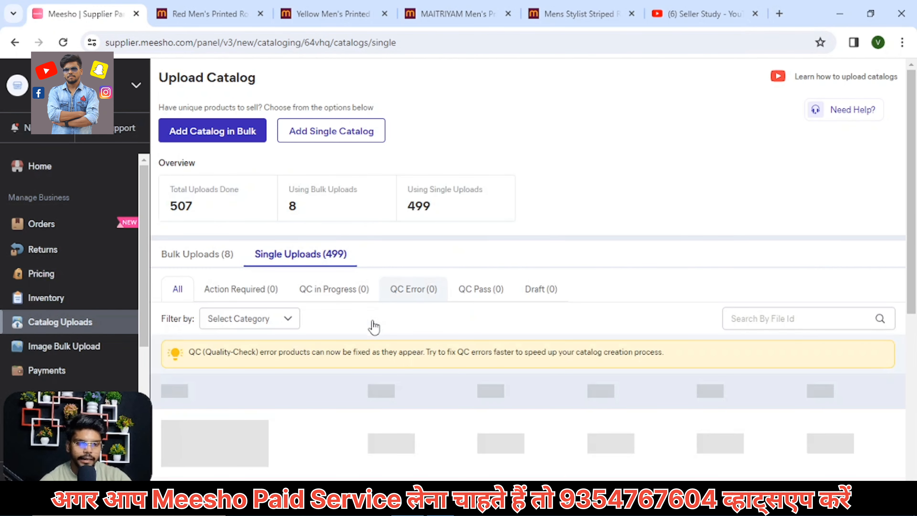
left_click(330, 291)
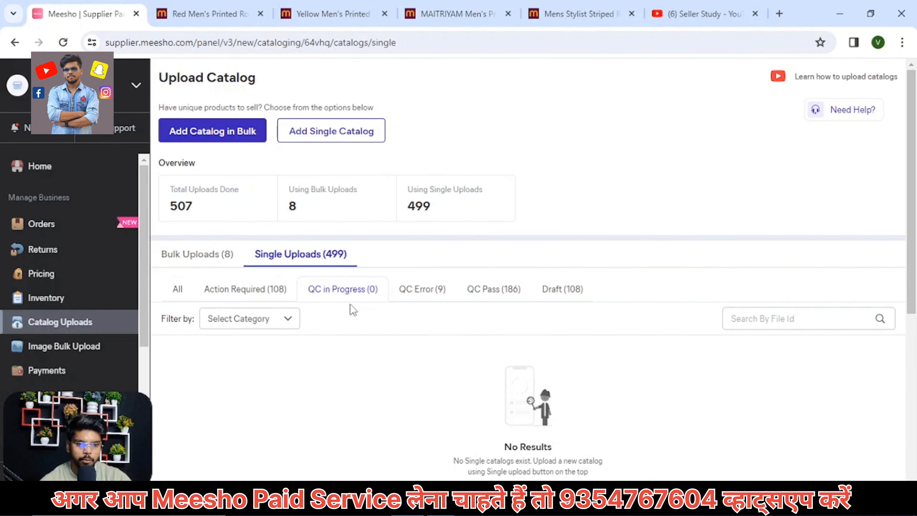
left_click(498, 299)
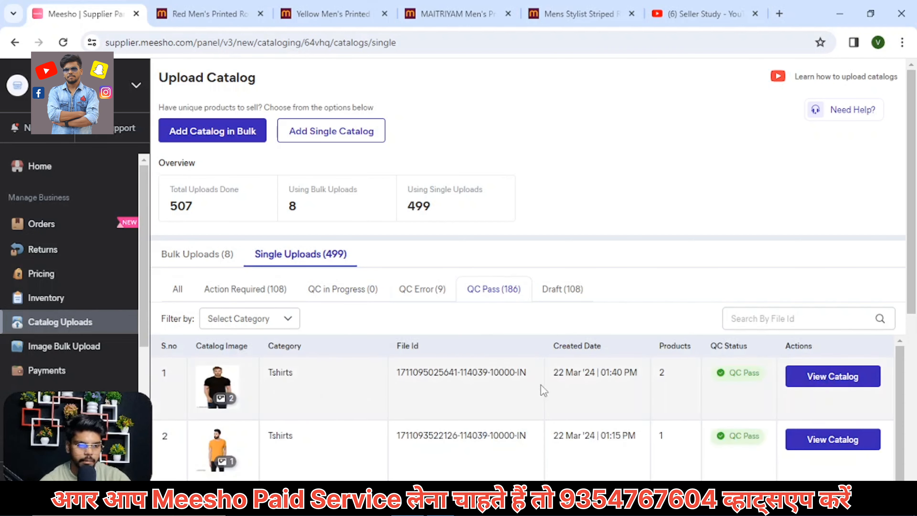
left_click_drag(656, 376, 666, 377)
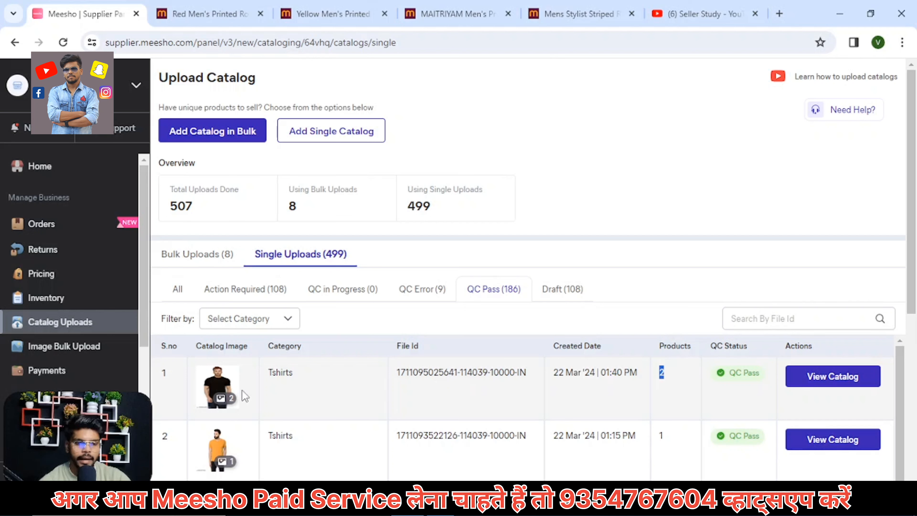
left_click_drag(273, 376, 313, 381)
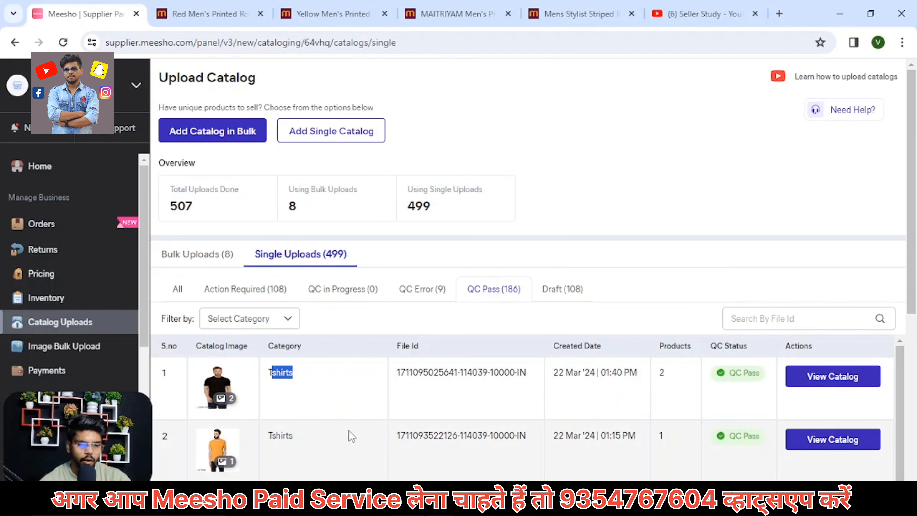
left_click_drag(261, 436, 284, 435)
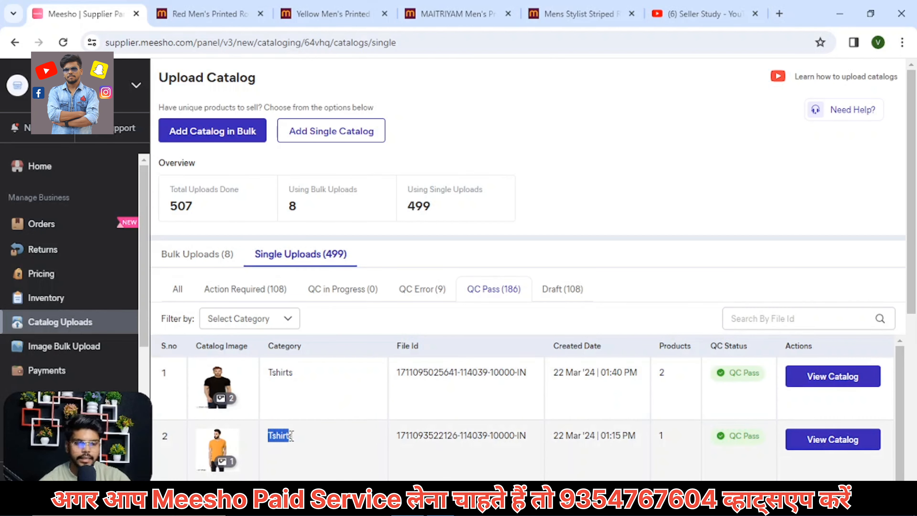
left_click(679, 440)
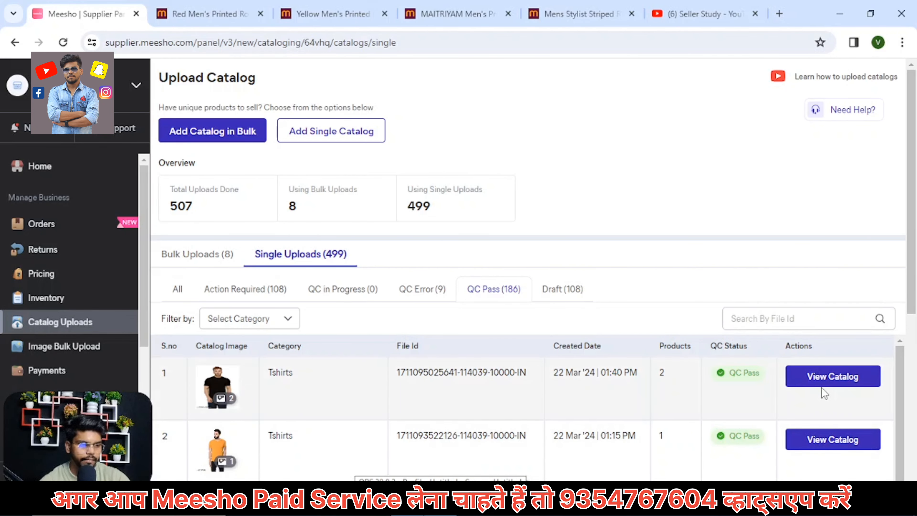
Step: Open the approved two-product T-shirt catalog in the inventory and review the sizes, prices and stock of its black and red SKUs
left_click(827, 380)
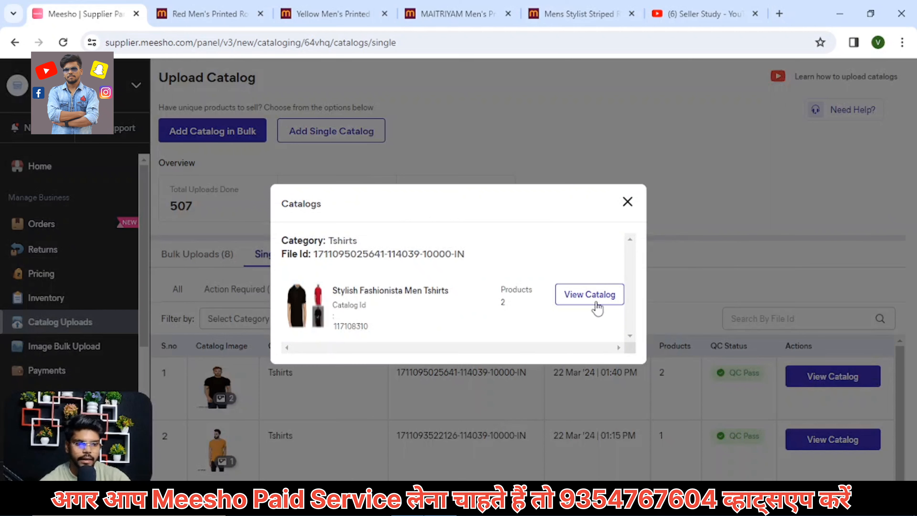
left_click(592, 299)
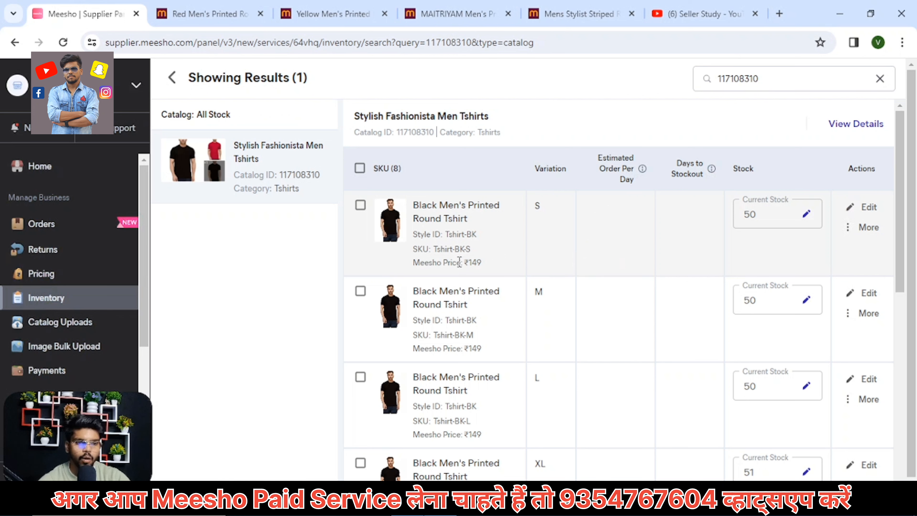
scroll(506, 276, "down", 3)
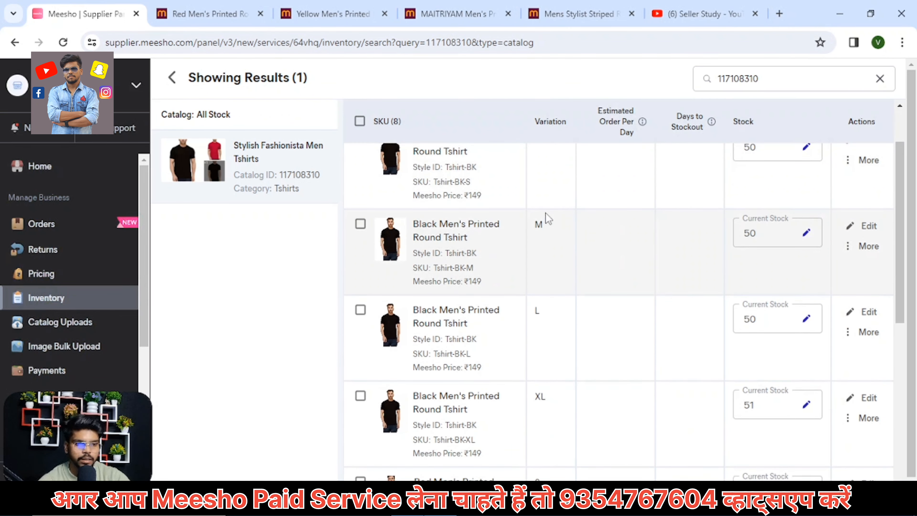
scroll(556, 275, "down", 4)
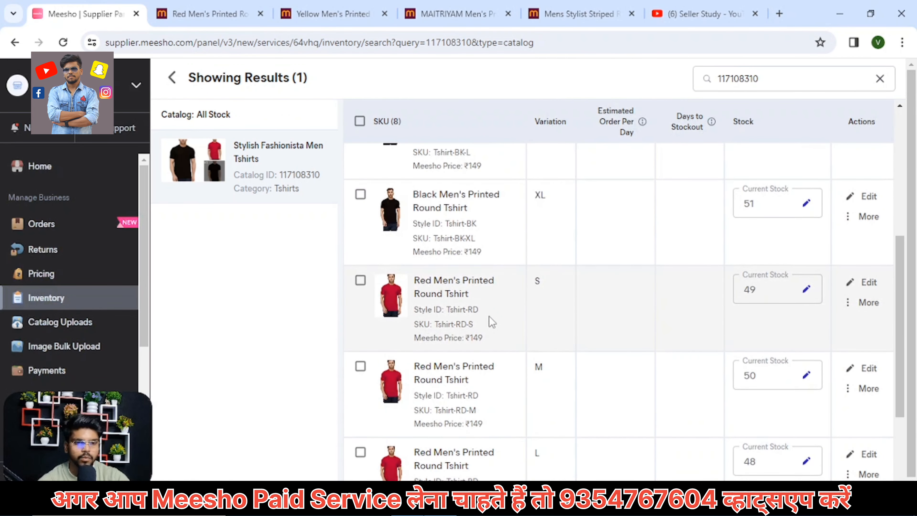
scroll(553, 299, "down", 3)
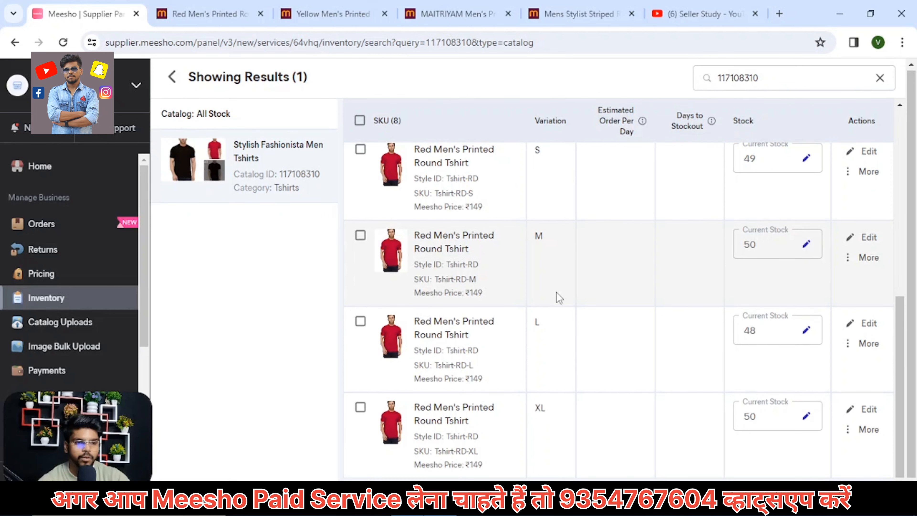
scroll(542, 352, "up", 9)
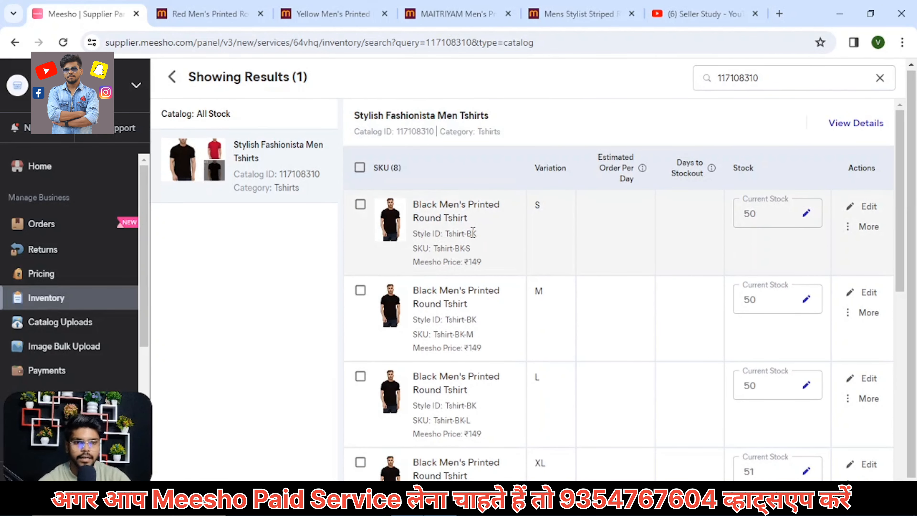
Step: View the live Yellow and Red Men's Printed Round Tshirt listings and examine their sizes, product details and similar products
left_click(322, 13)
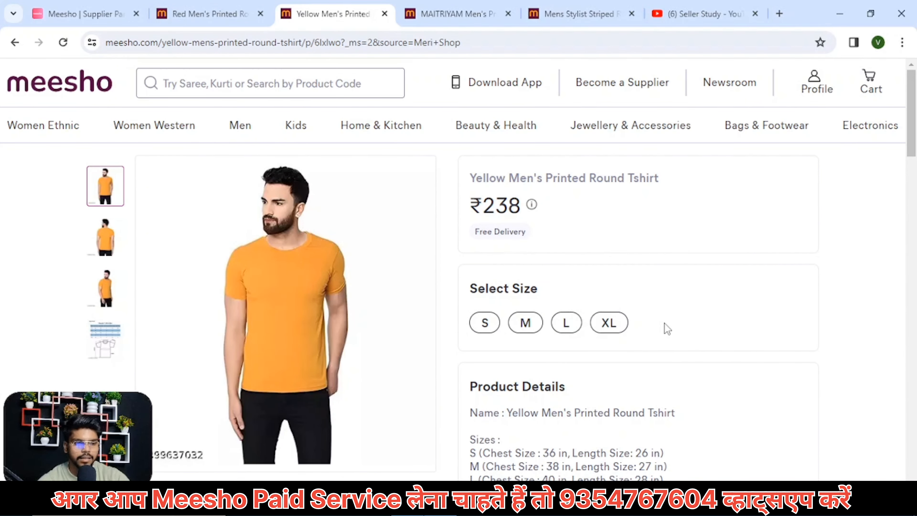
left_click_drag(915, 144, 916, 170)
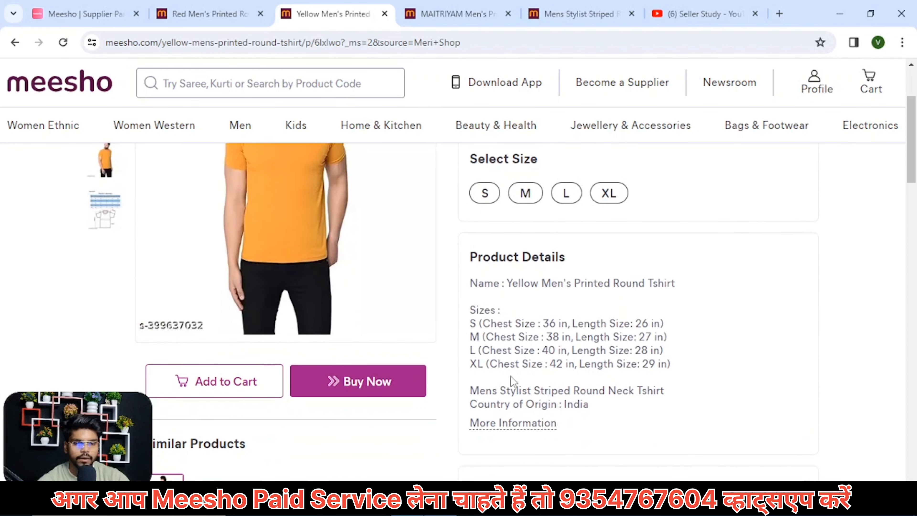
scroll(447, 261, "up", 4)
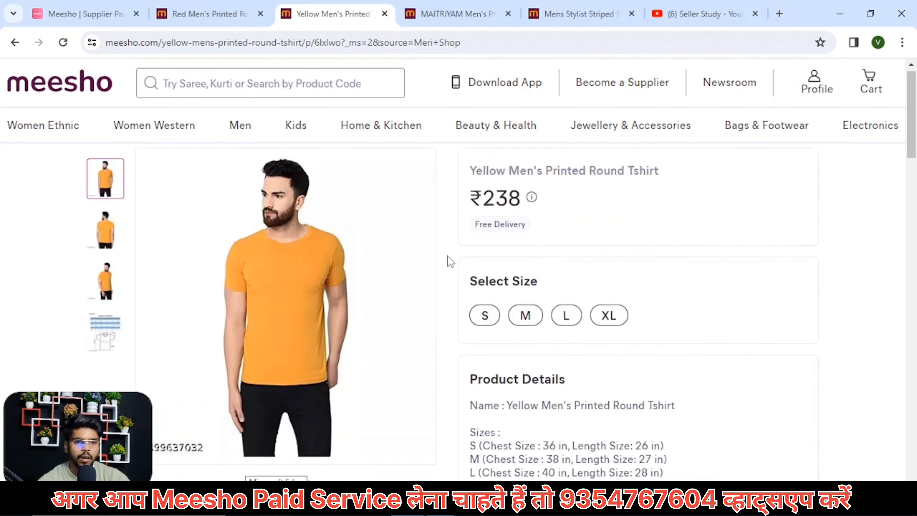
left_click(208, 14)
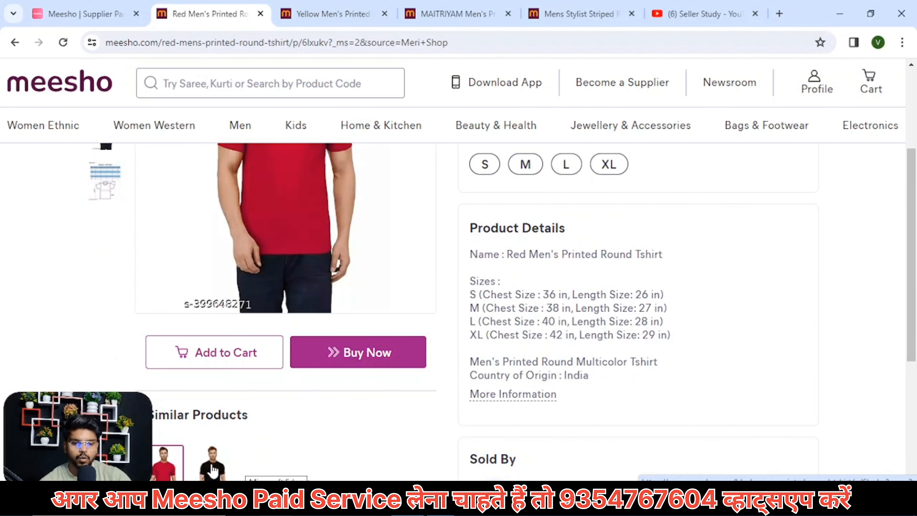
left_click_drag(916, 231, 916, 222)
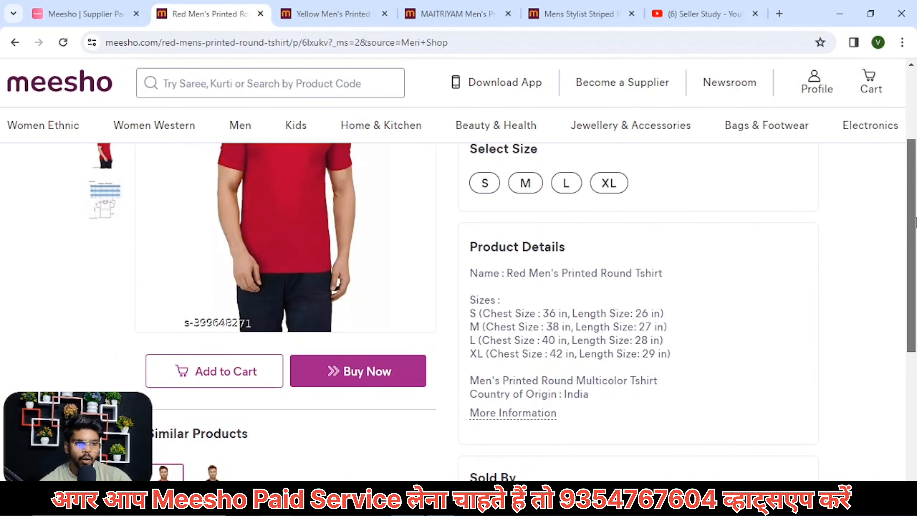
scroll(532, 308, "up", 2)
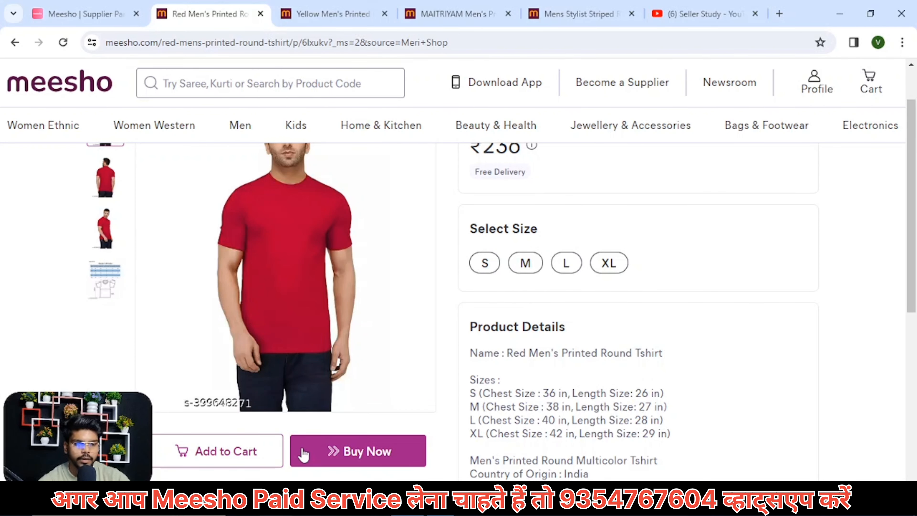
scroll(460, 398, "up", 2)
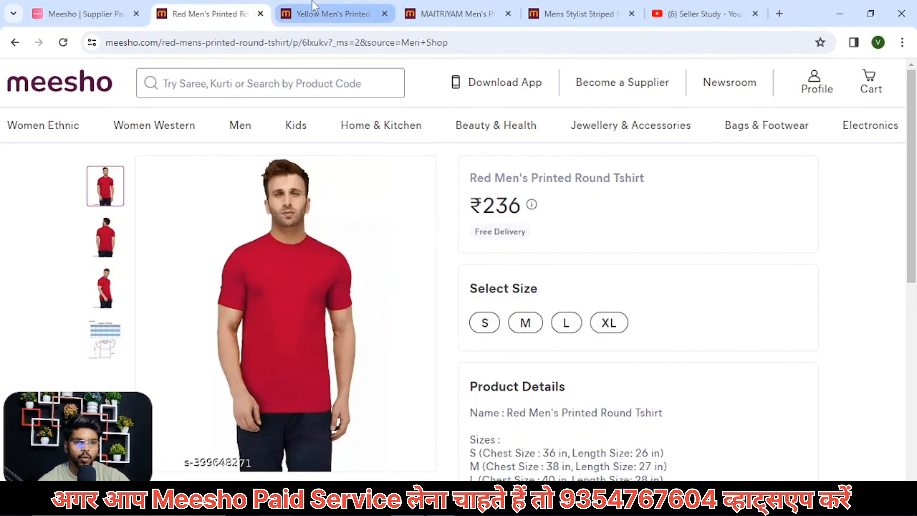
Step: Compare the yellow T-shirt listing with the MAITRIYAM multicolor T-shirt listing, examining the latter's product details and similar products
left_click(333, 13)
mouse_move(382, 125)
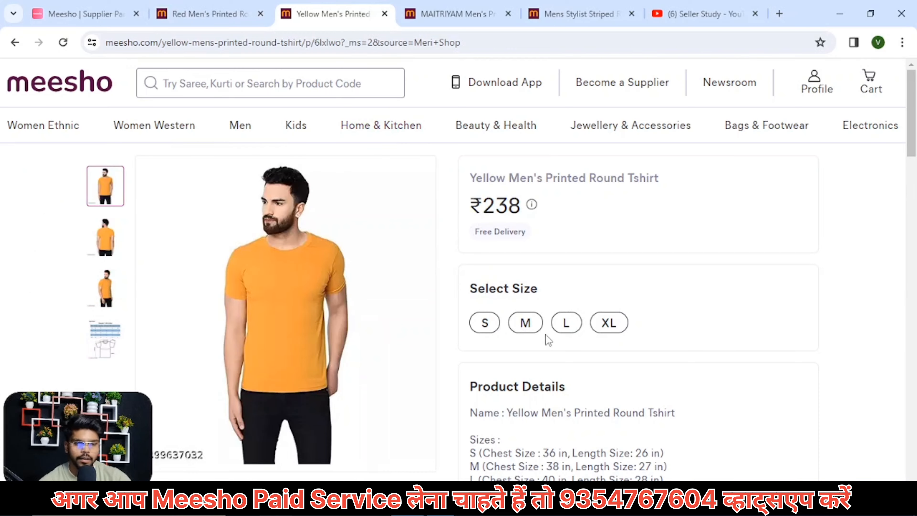
left_click(456, 14)
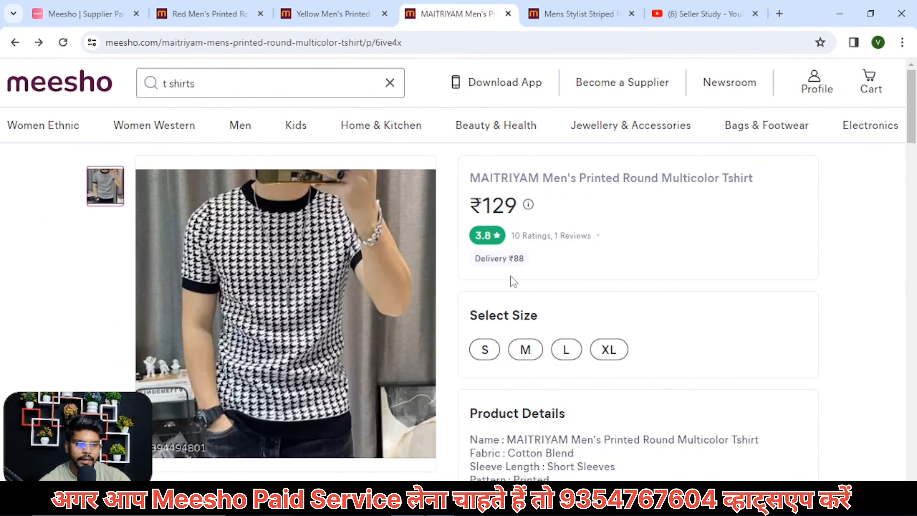
scroll(511, 281, "down", 6)
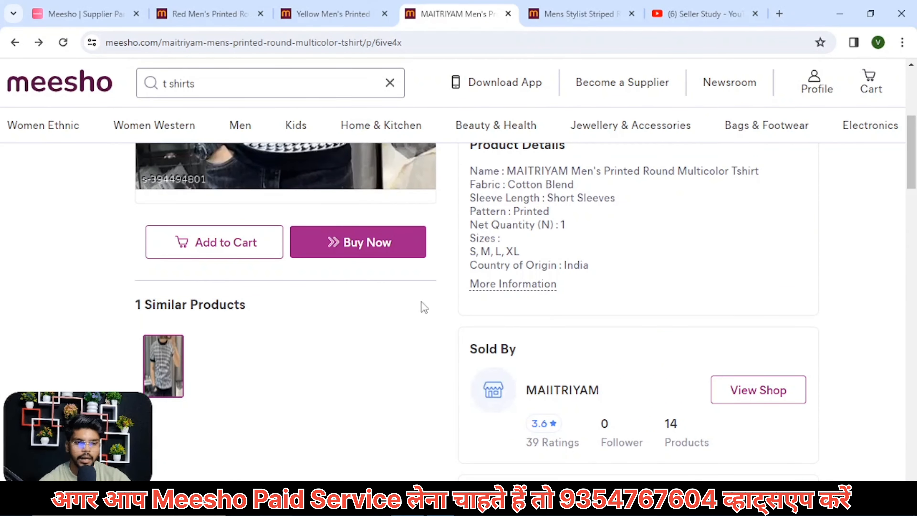
Step: View the Mens Stylist Striped Round Neck Tshirt listing and examine its sizes, product details and similar products
scroll(424, 307, "up", 6)
left_click(585, 15)
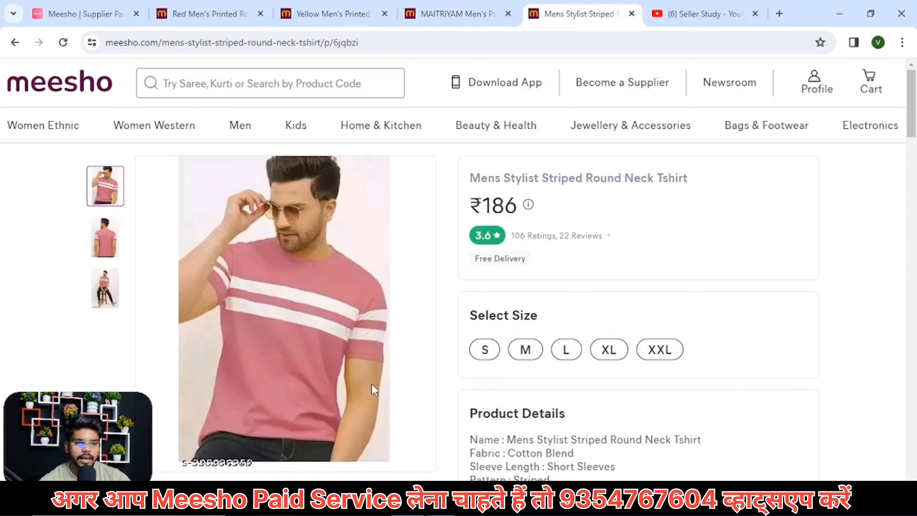
scroll(374, 389, "down", 6)
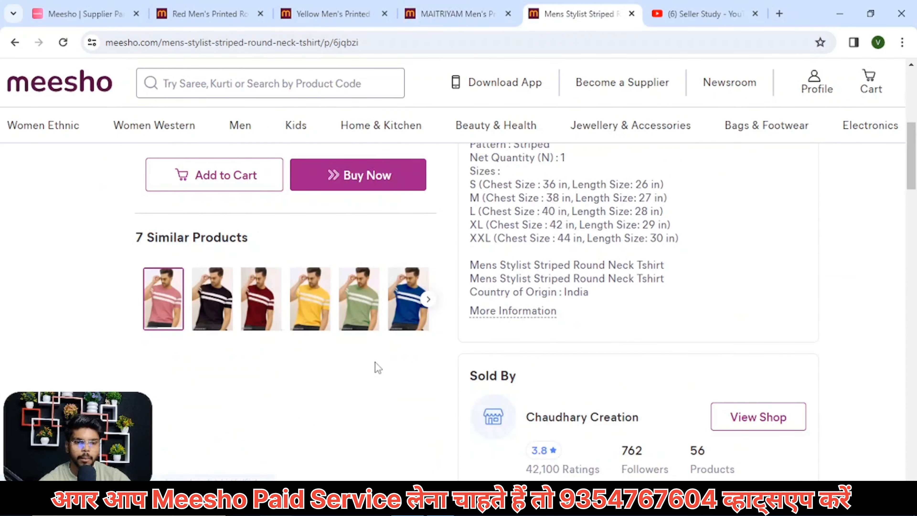
scroll(375, 369, "up", 6)
Step: Revisit the MAITRIYAM, yellow and red T-shirt listings, and open the Catalog Uploads page in the Meesho supplier panel
left_click(446, 6)
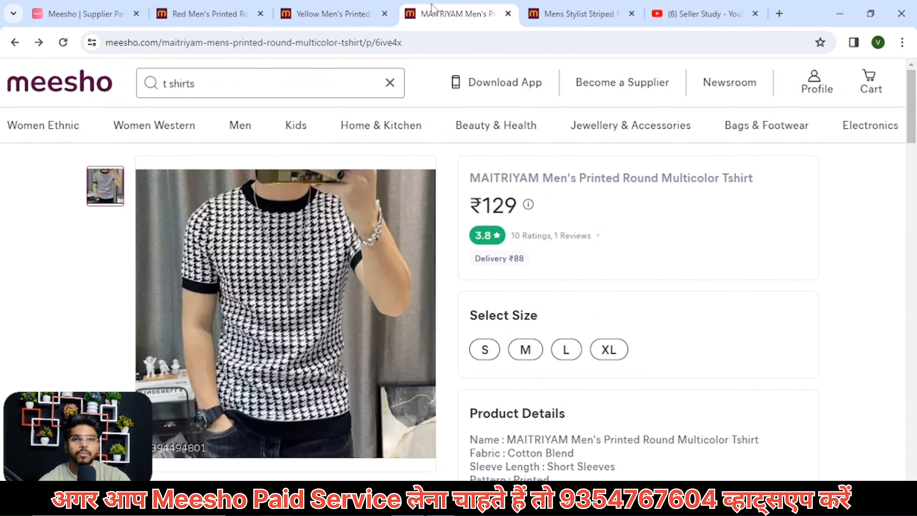
left_click(287, 4)
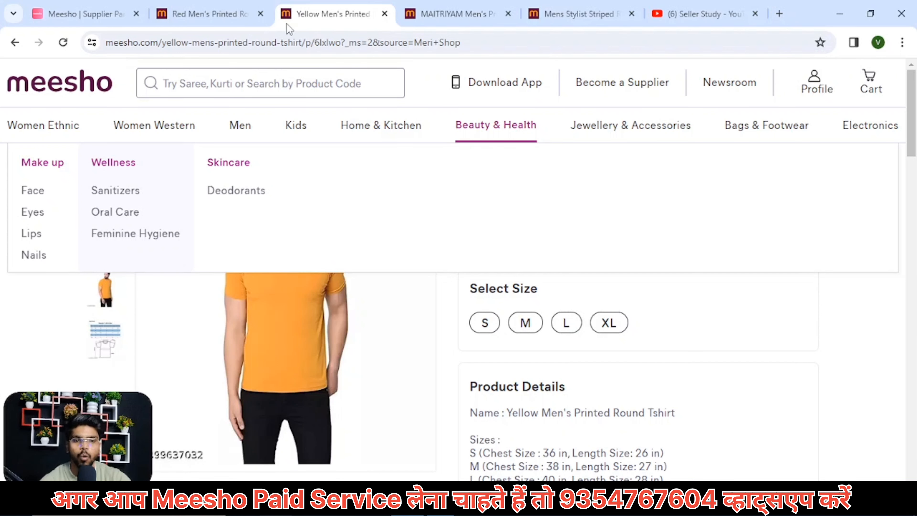
left_click(207, 5)
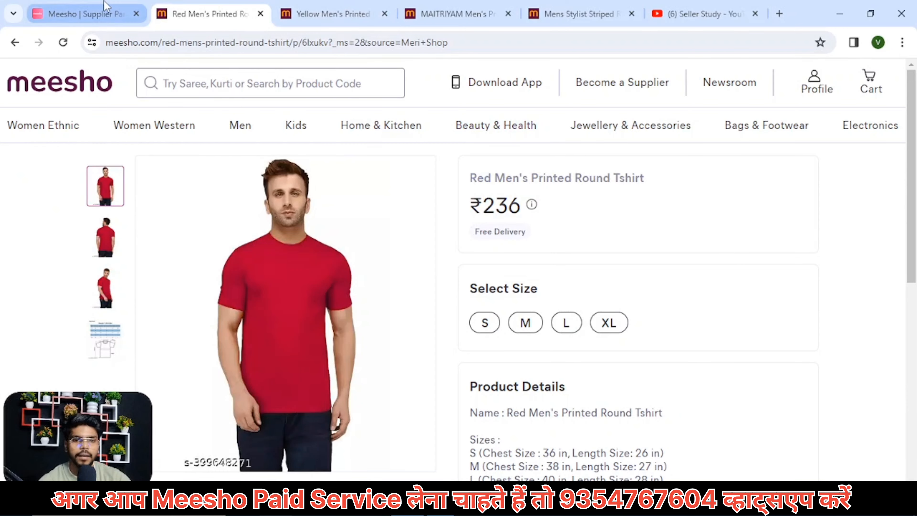
left_click(83, 14)
left_click(73, 321)
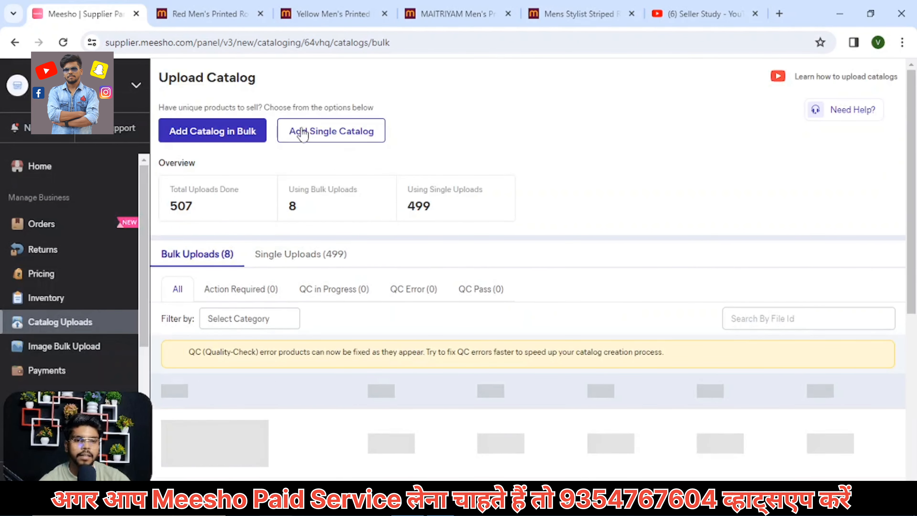
Step: Compare the MAITRIYAM multicolor T-shirt listing with the Mens Stylist Striped Round Neck Tshirt listing, checking the latter's similar products and size options
left_click(444, 14)
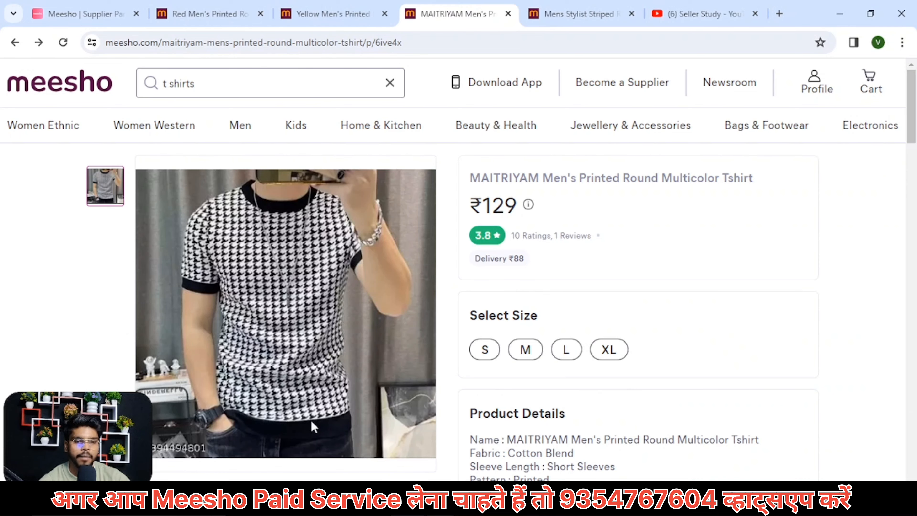
scroll(312, 422, "down", 5)
left_click(578, 14)
scroll(285, 356, "down", 5)
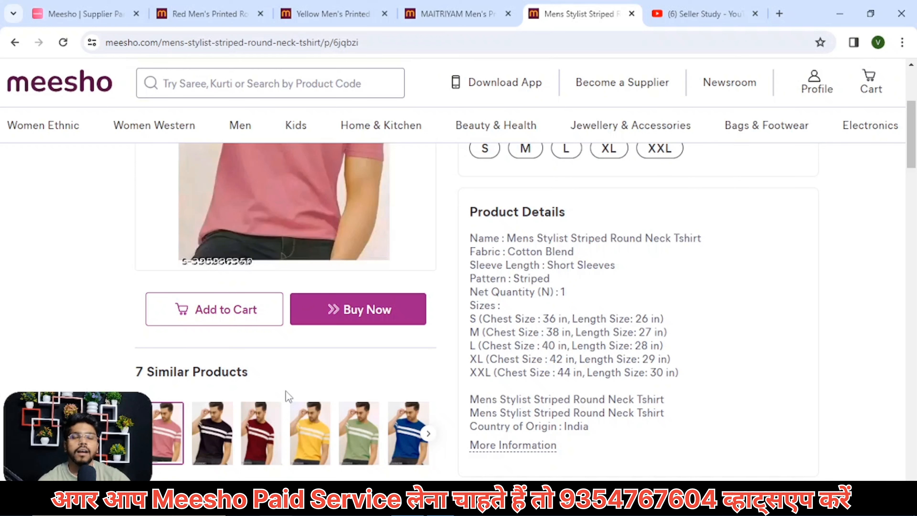
scroll(480, 298, "up", 5)
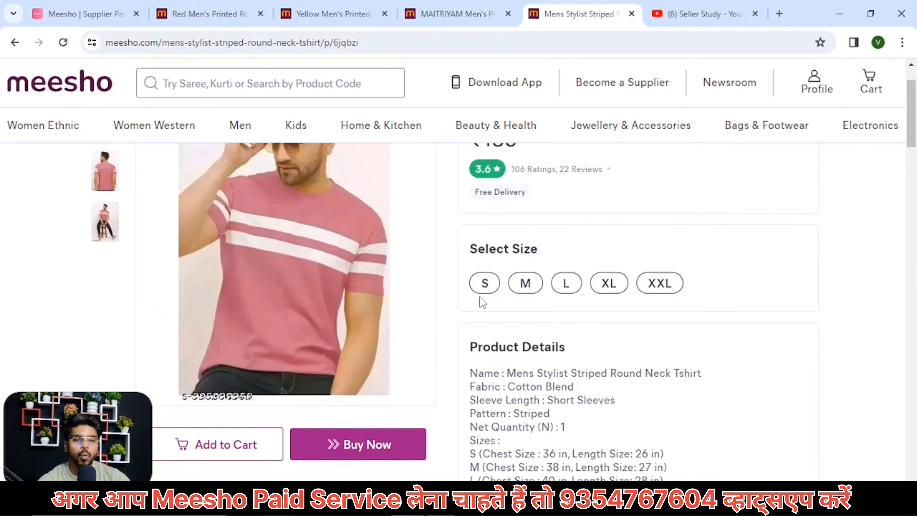